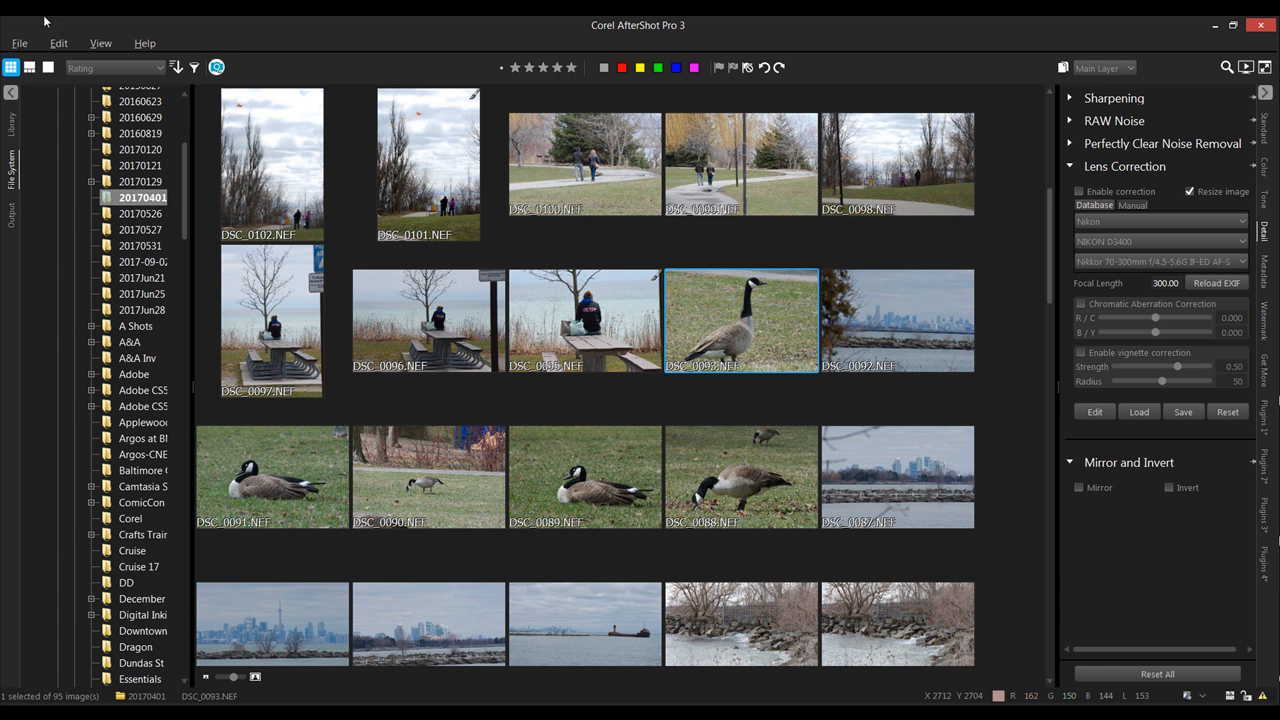
click(22, 44)
mouse_move(141, 45)
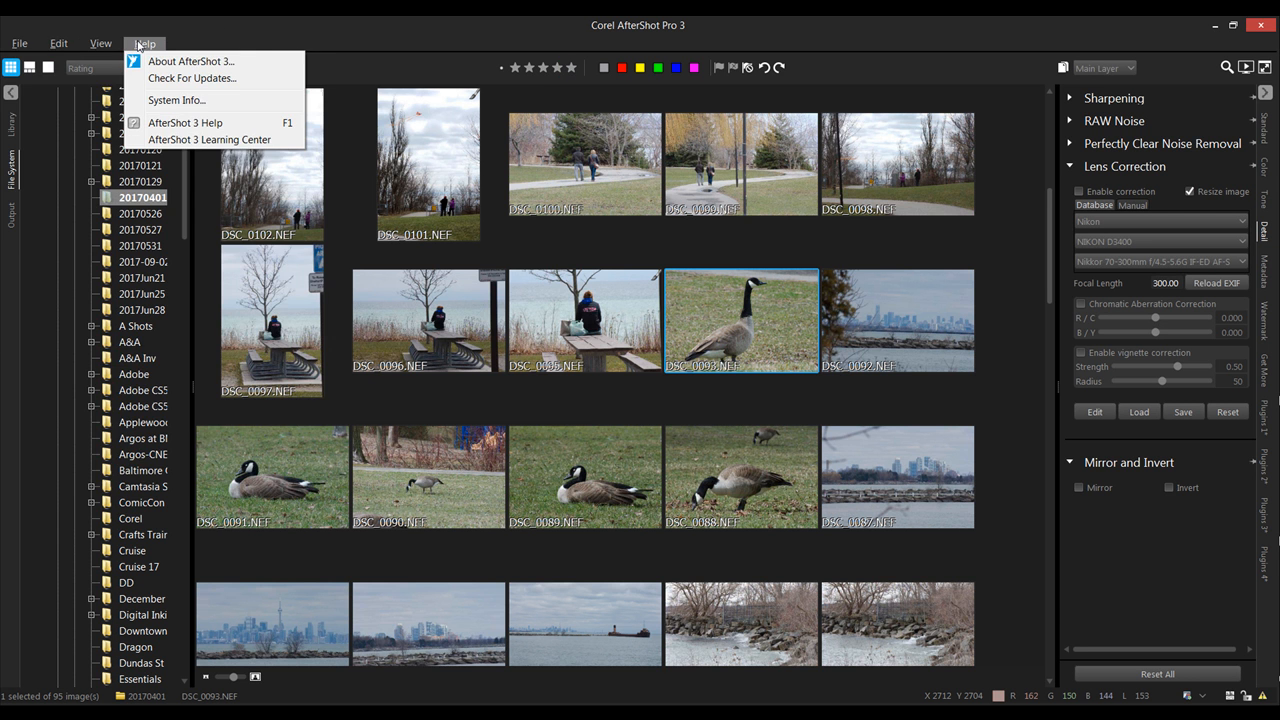
click(317, 42)
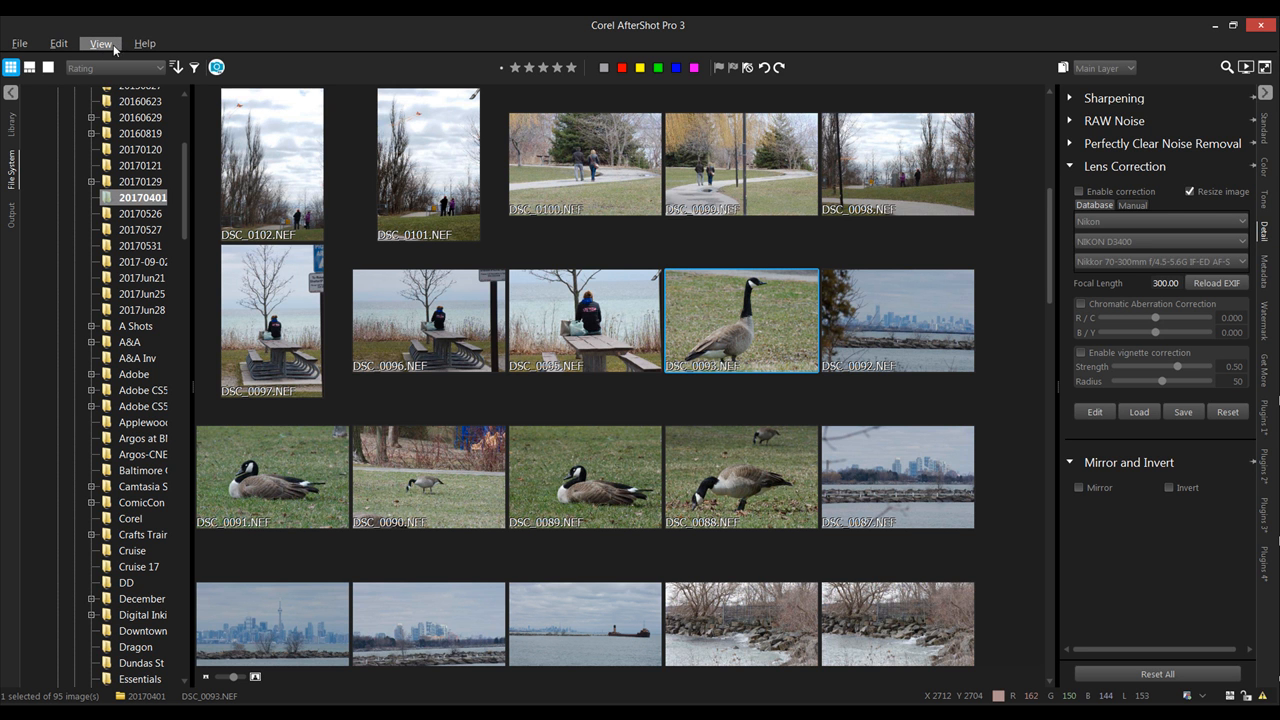
click(57, 46)
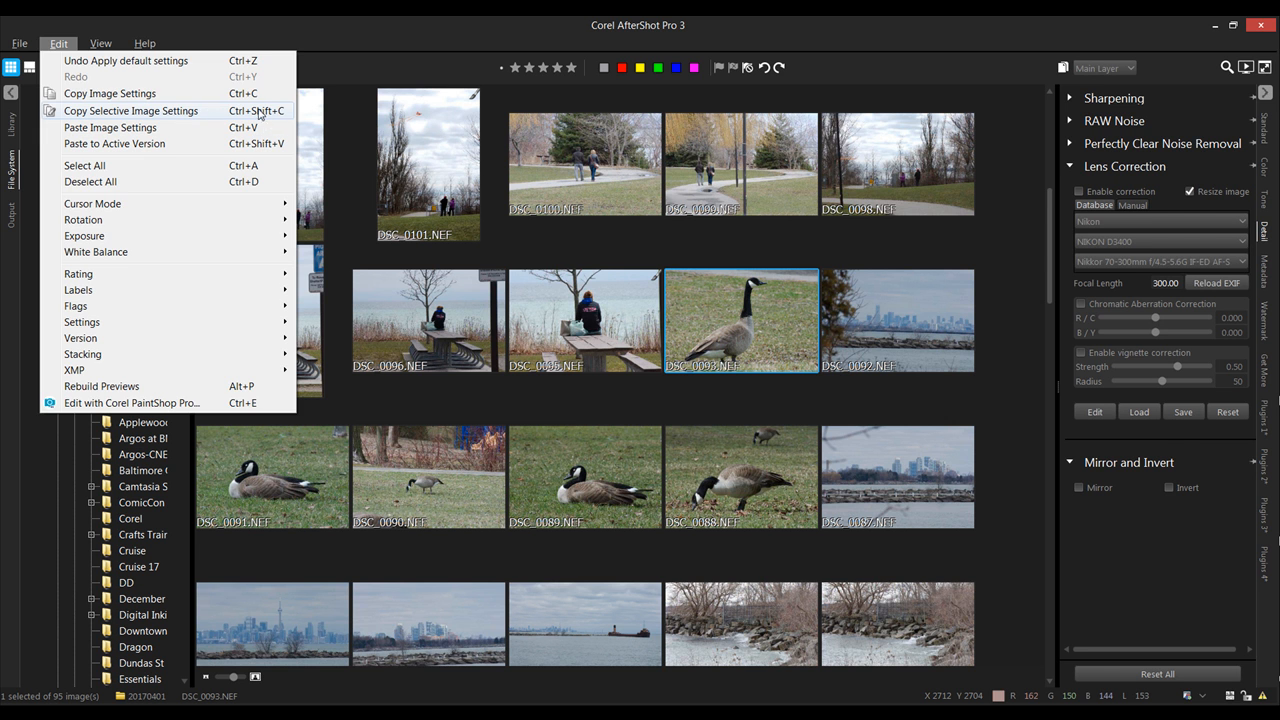
click(419, 43)
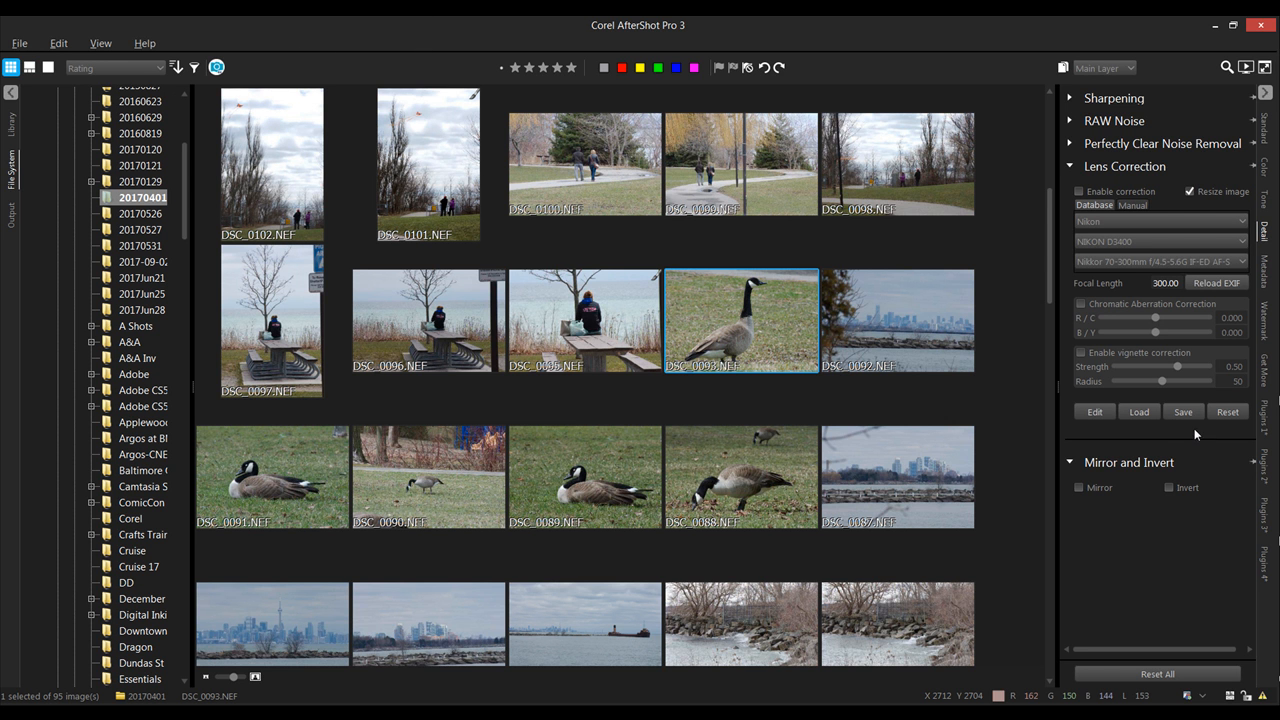
Open DSC_0093.NEF and shape an RGB S-curve with white and black points pulled inward, shadows lowered and highlights raised to In 210, Out 220
double_click(739, 337)
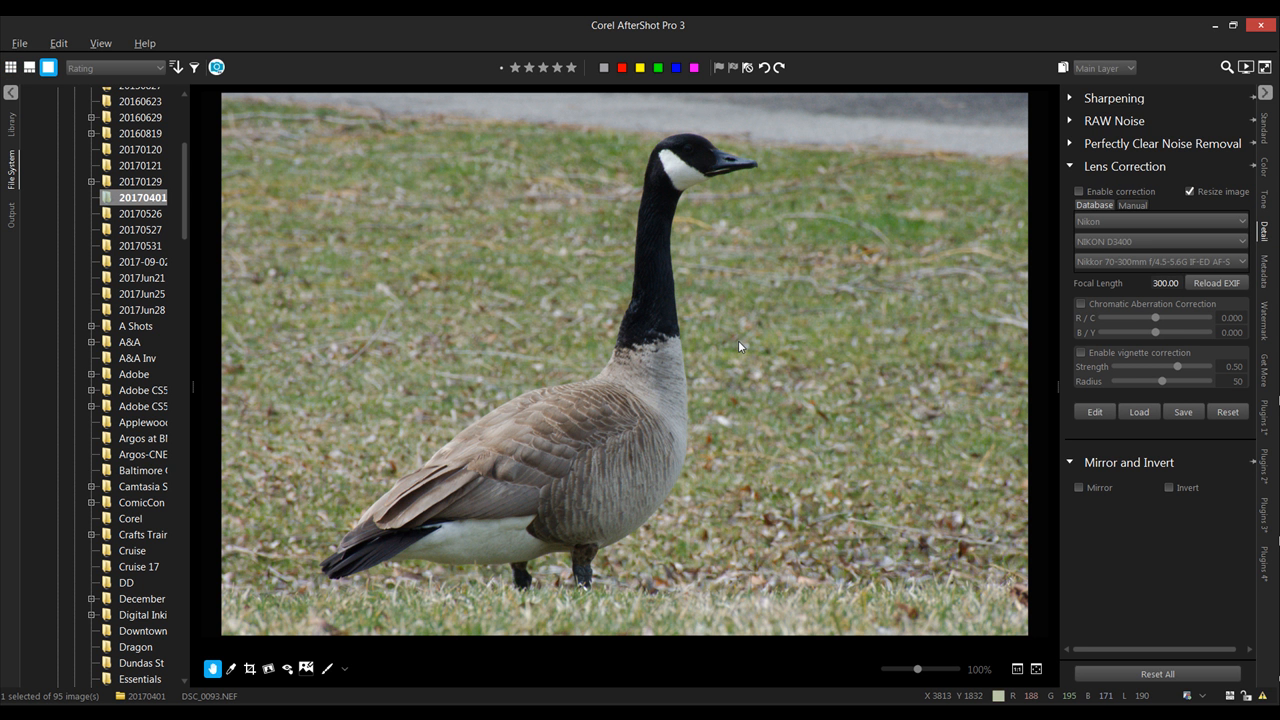
click(1264, 167)
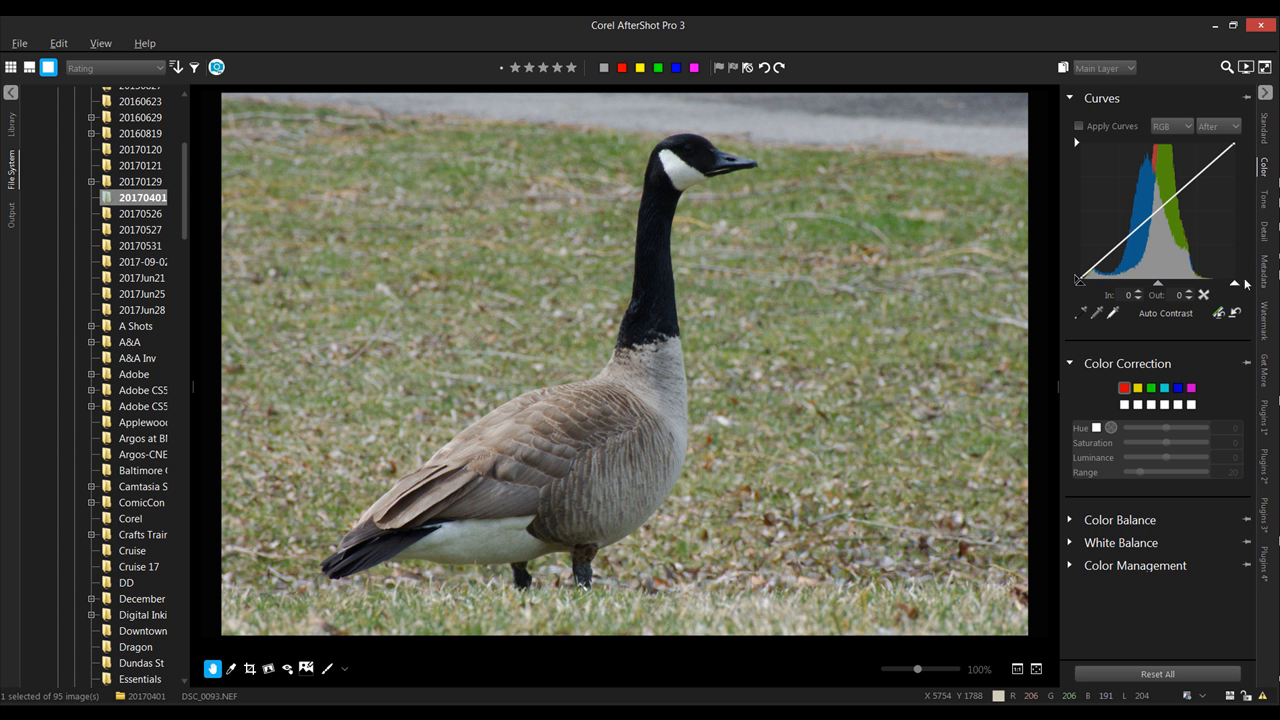
drag(1235, 284, 1217, 286)
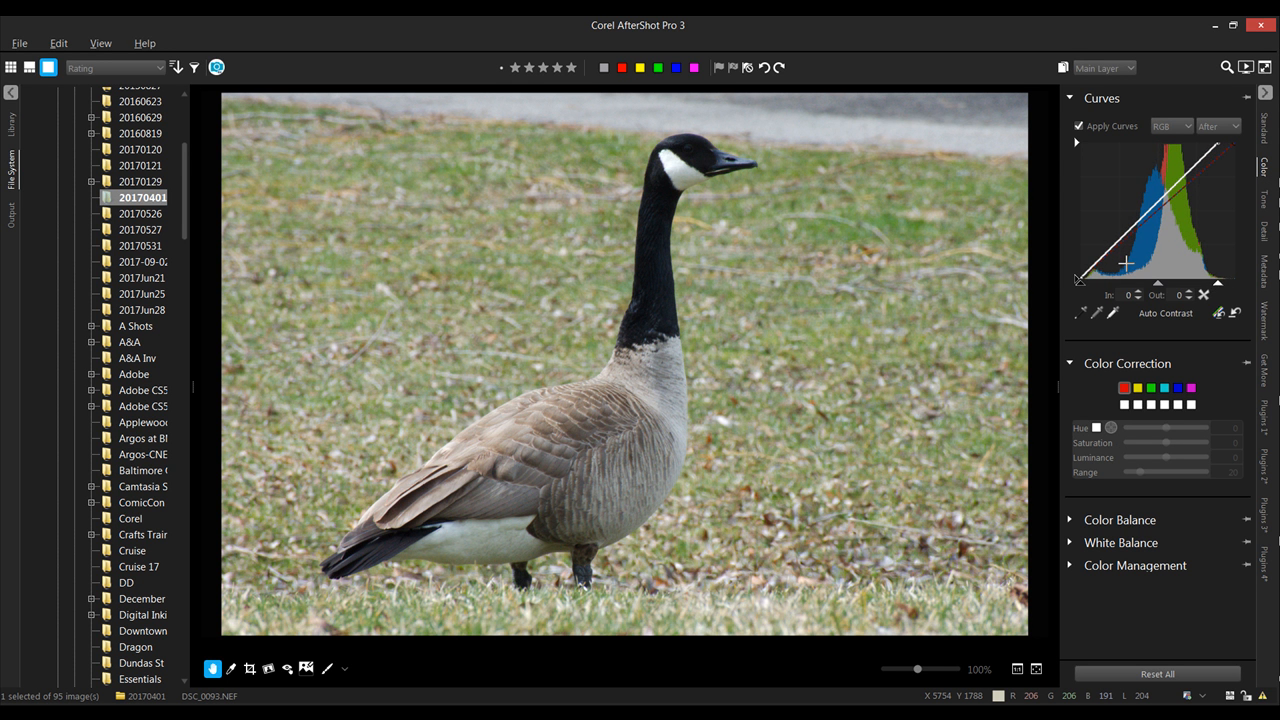
drag(1078, 283, 1084, 282)
drag(1135, 228, 1125, 247)
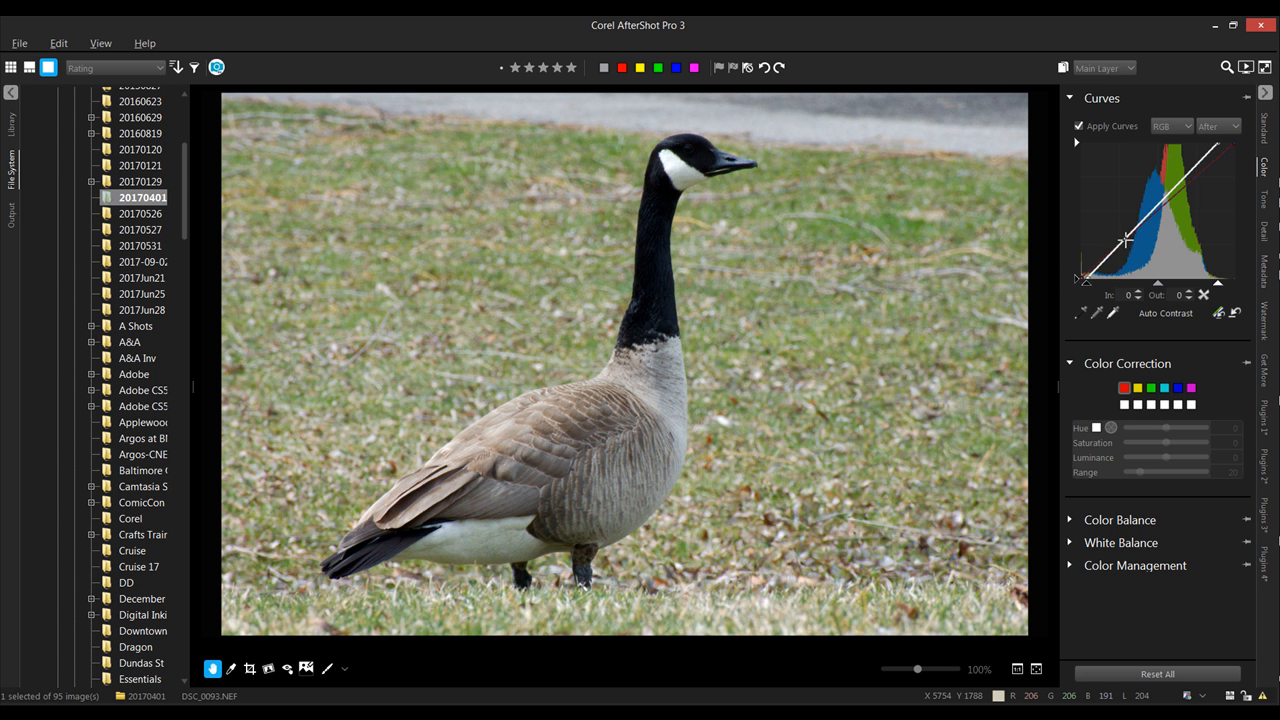
click(1196, 171)
drag(1196, 171, 1195, 159)
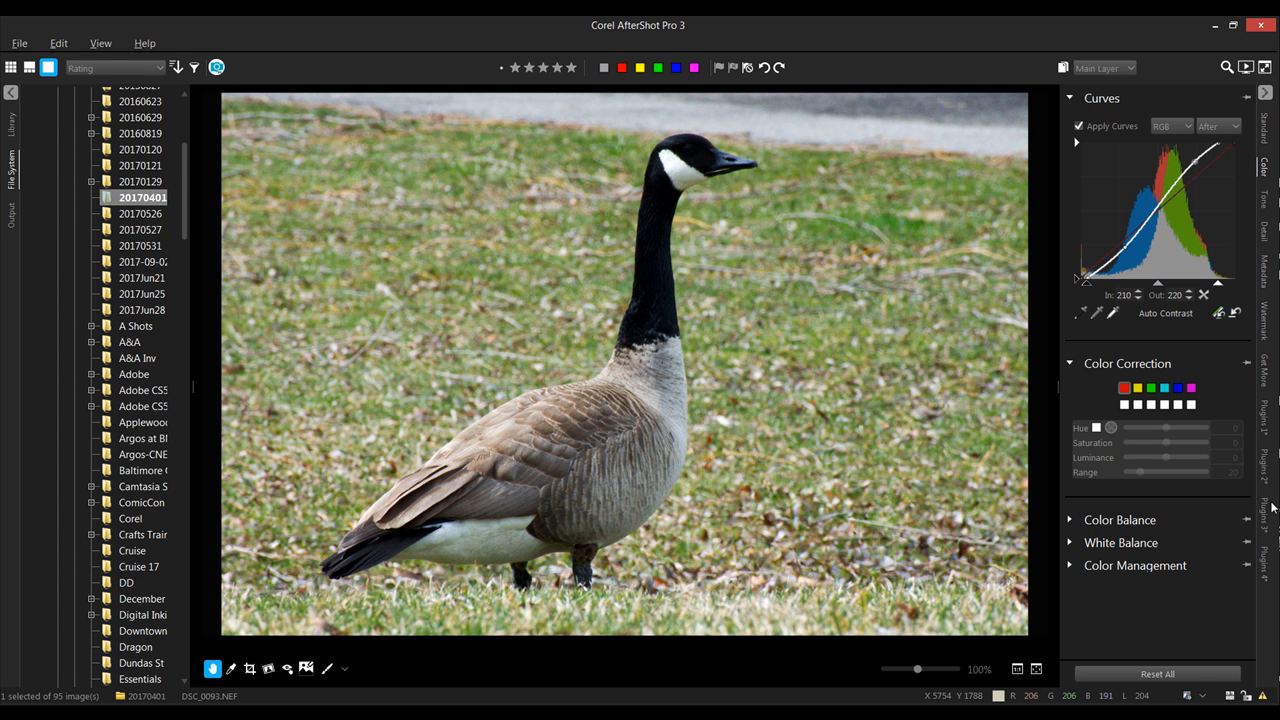
Enable Wavelet 1 in the Wavelet Sharpen plugin for the goose photo
click(1267, 510)
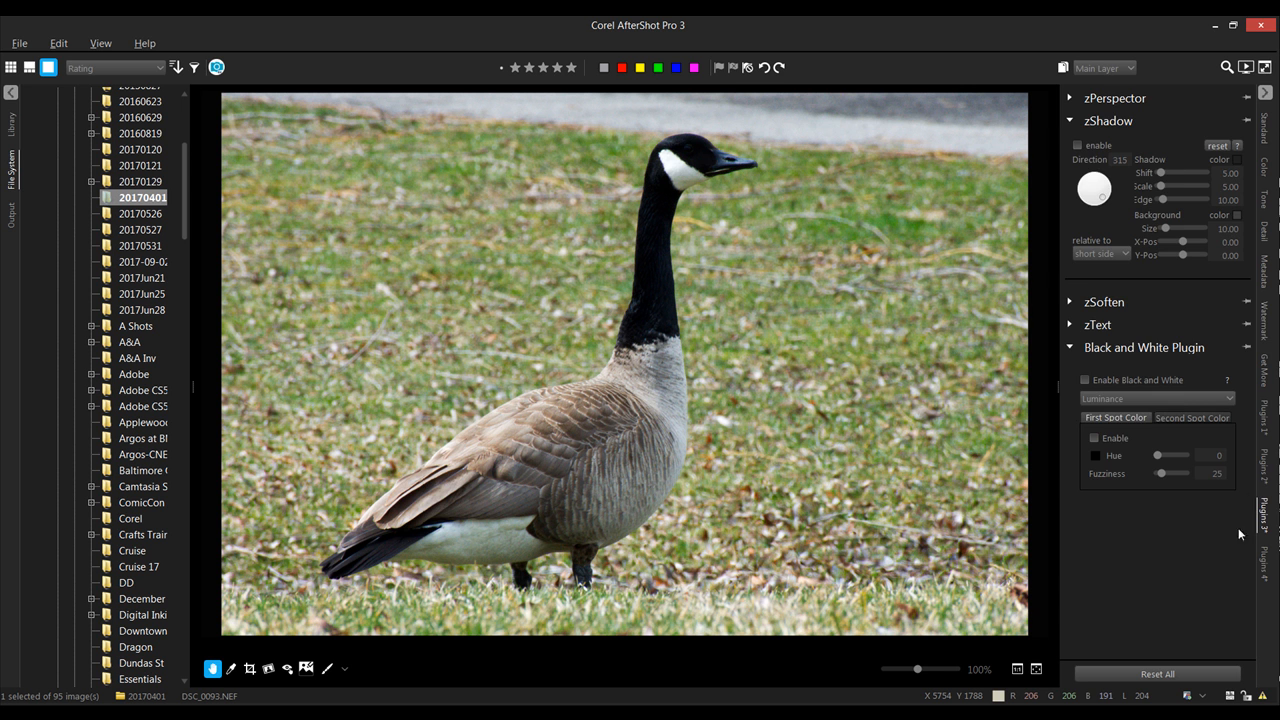
click(1265, 464)
click(1078, 146)
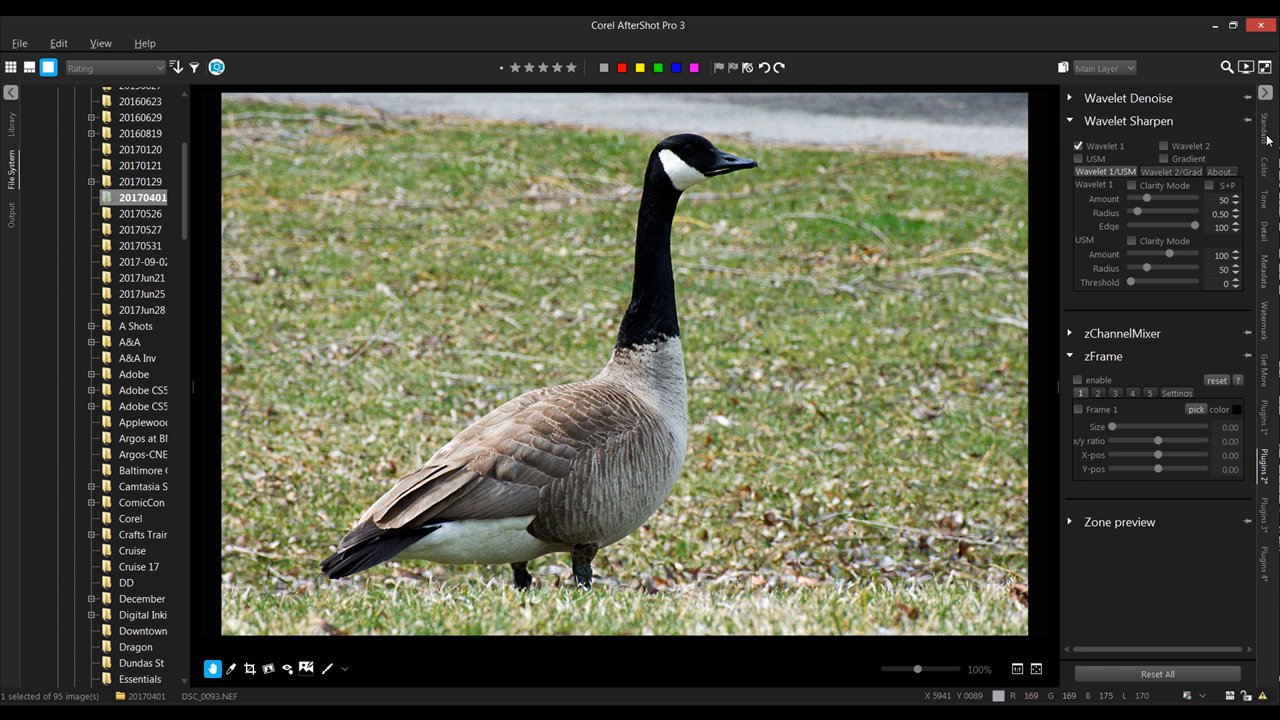
click(1265, 200)
click(1265, 231)
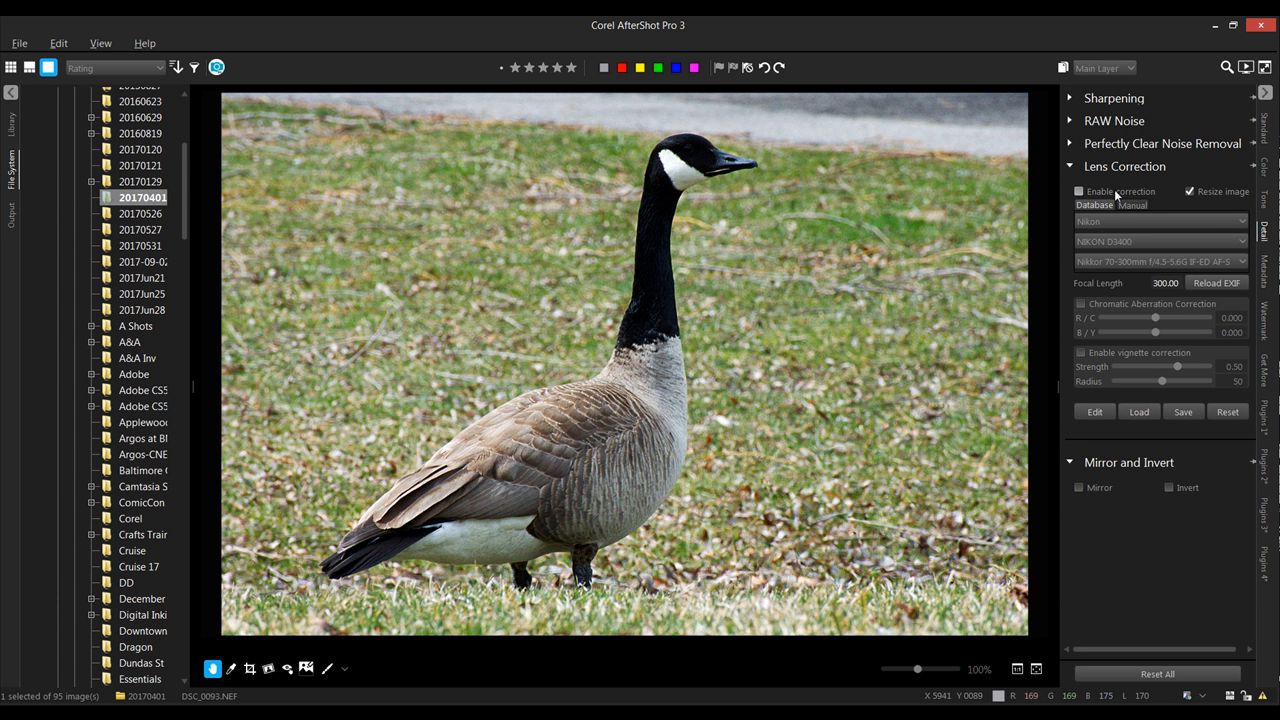
click(1069, 166)
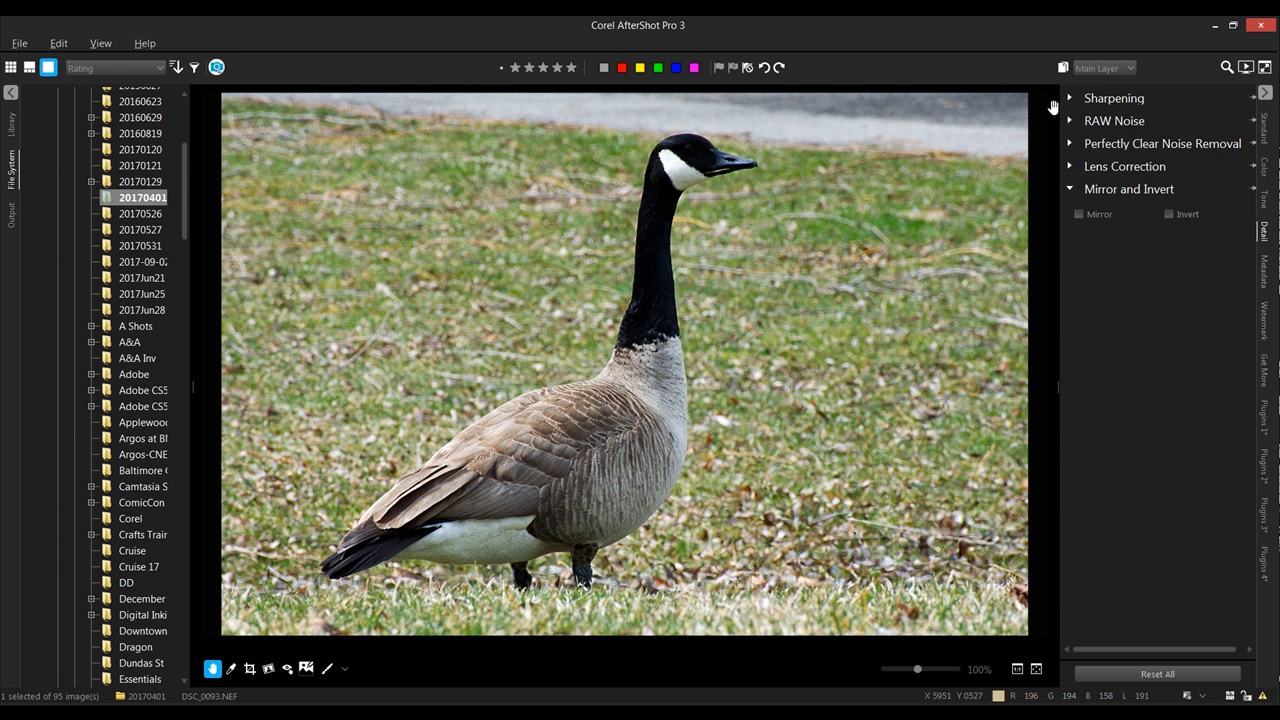
Try a saturation of -100 on the goose photo and reset the saturation to its default
click(1263, 129)
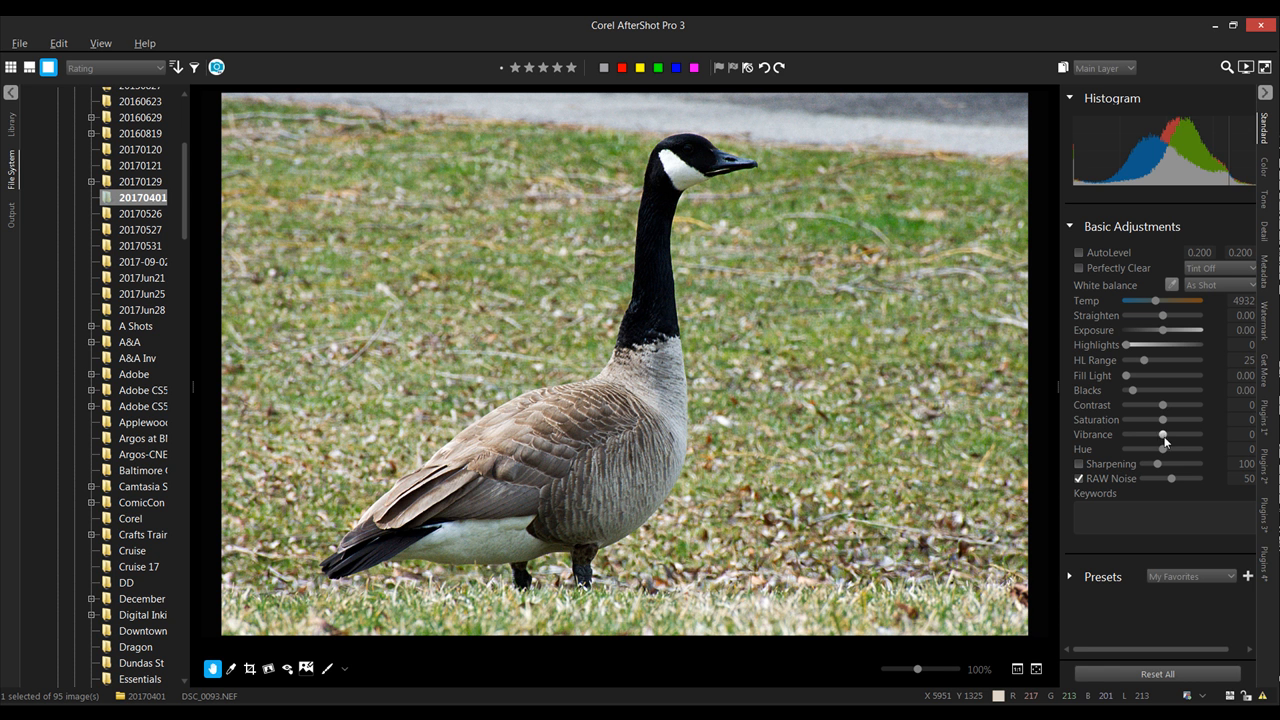
drag(1163, 420, 1089, 418)
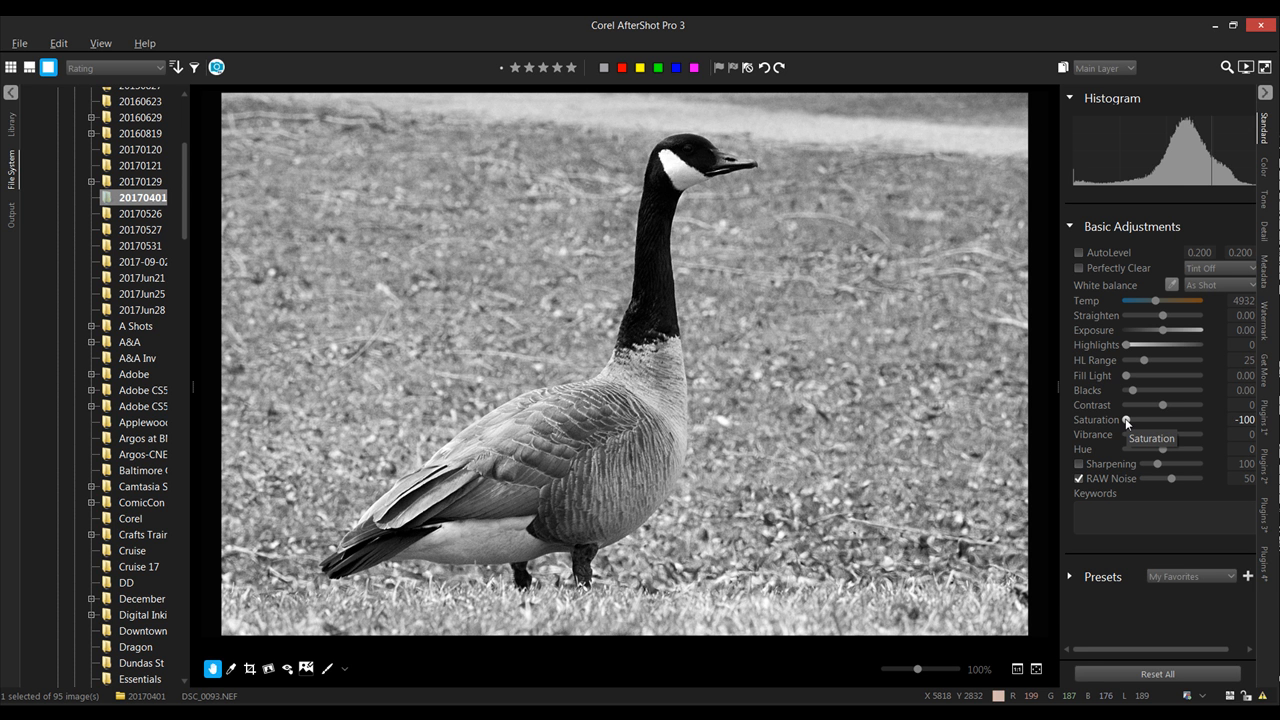
double_click(1126, 420)
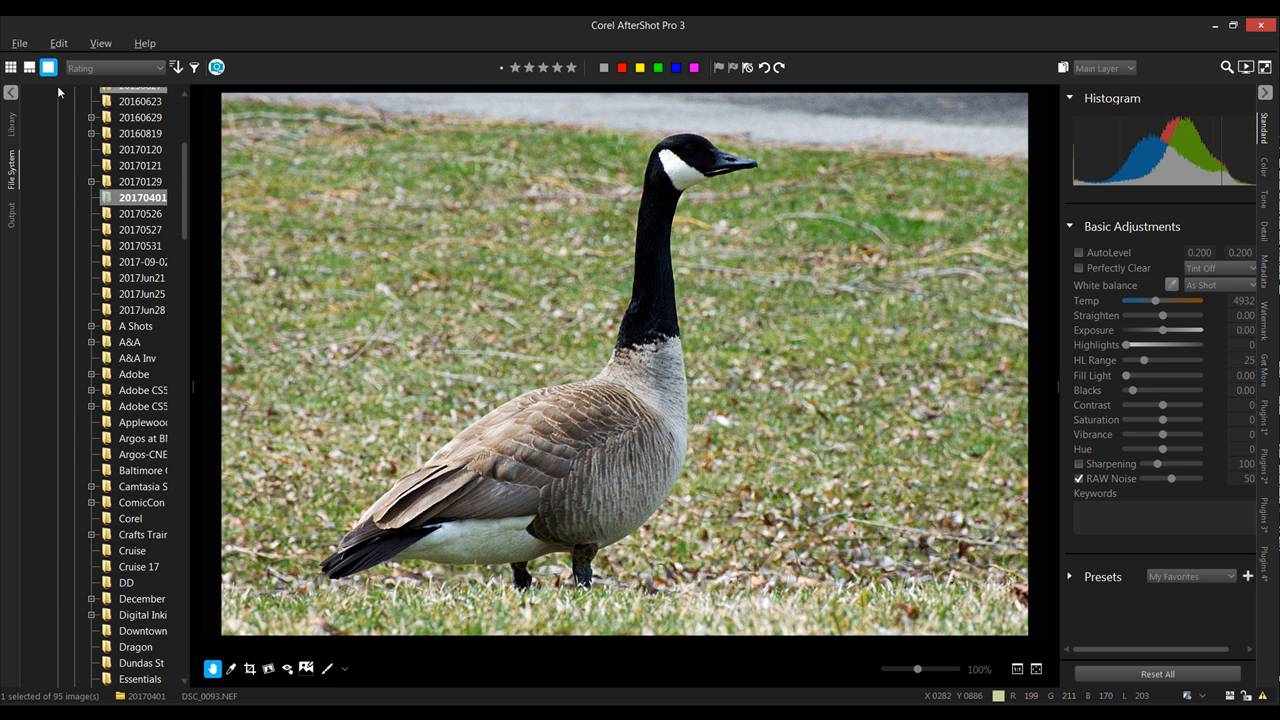
Copy the goose photo's settings selectively, including only Curves and WaveletSharpen2
click(57, 44)
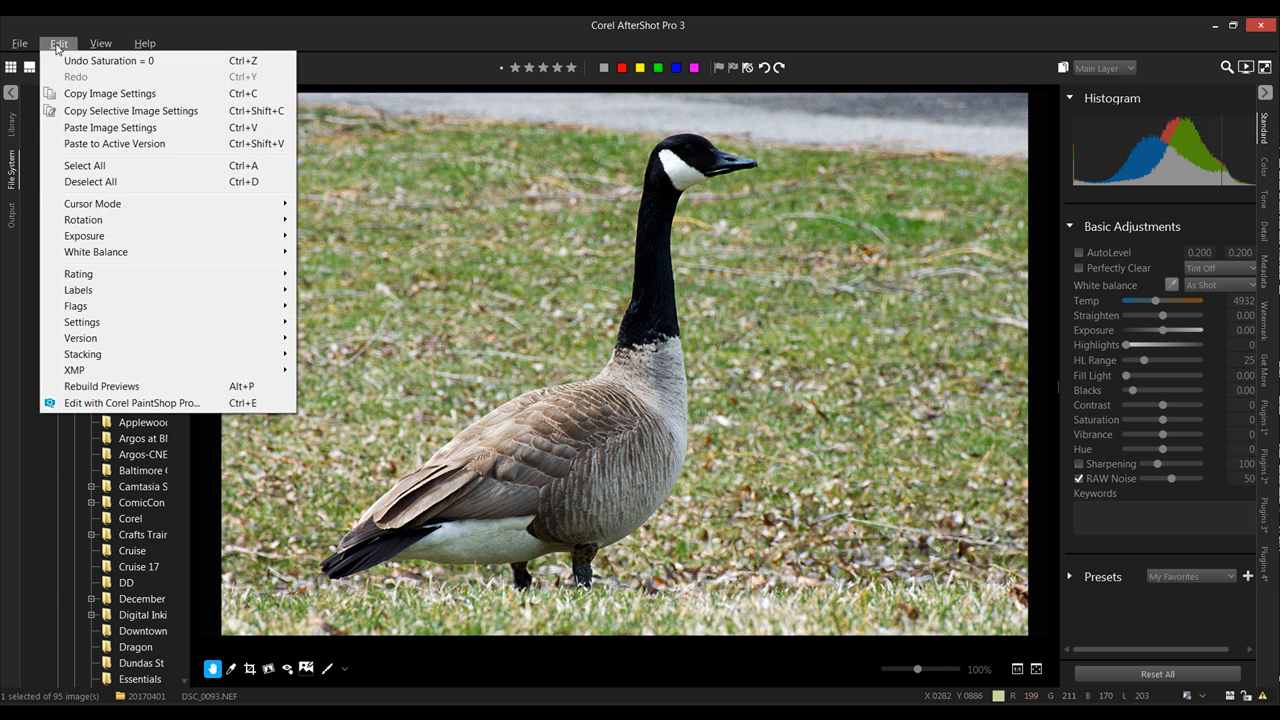
click(137, 112)
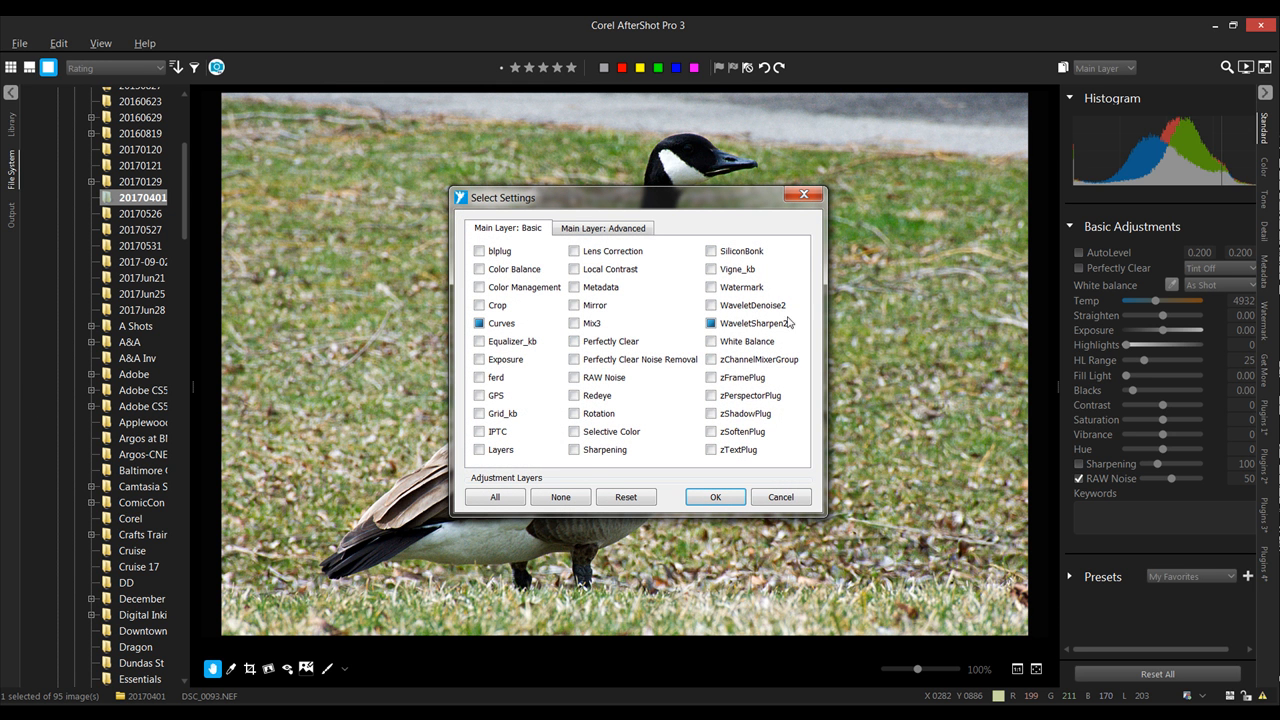
click(716, 497)
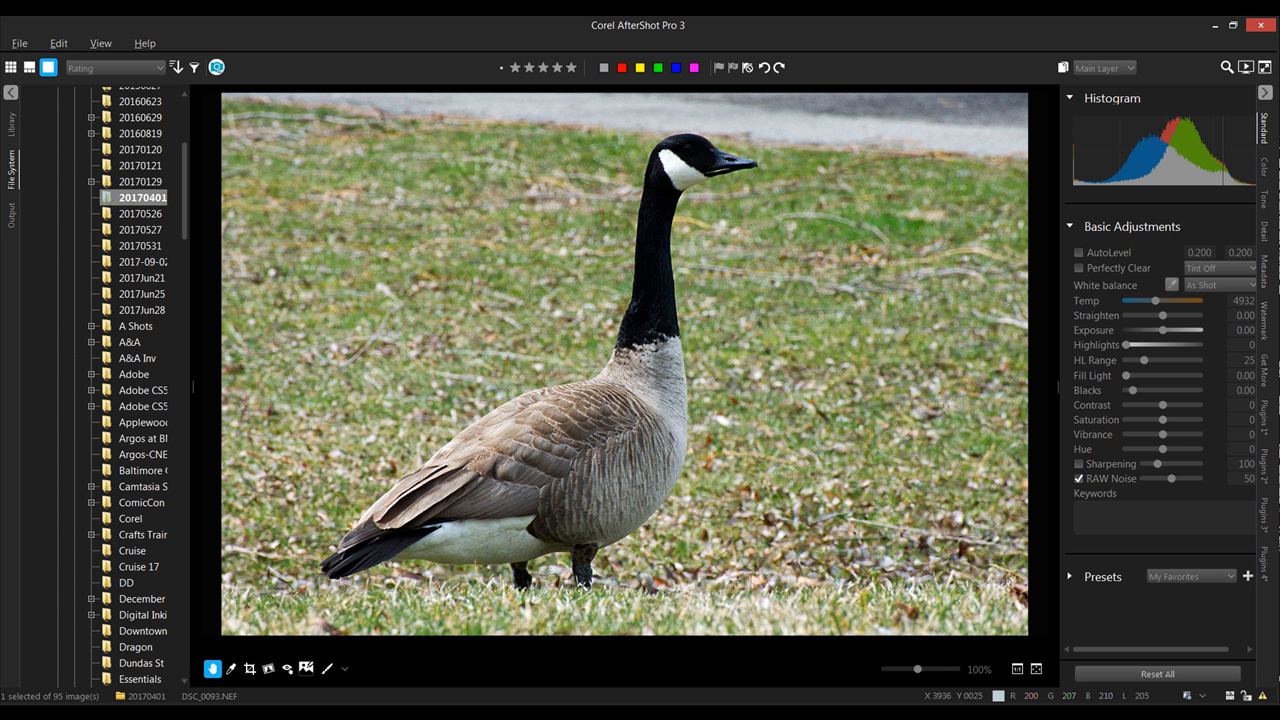
Open DSC_0089.NEF from the thumbnail grid and paste the copied image settings onto it
click(10, 67)
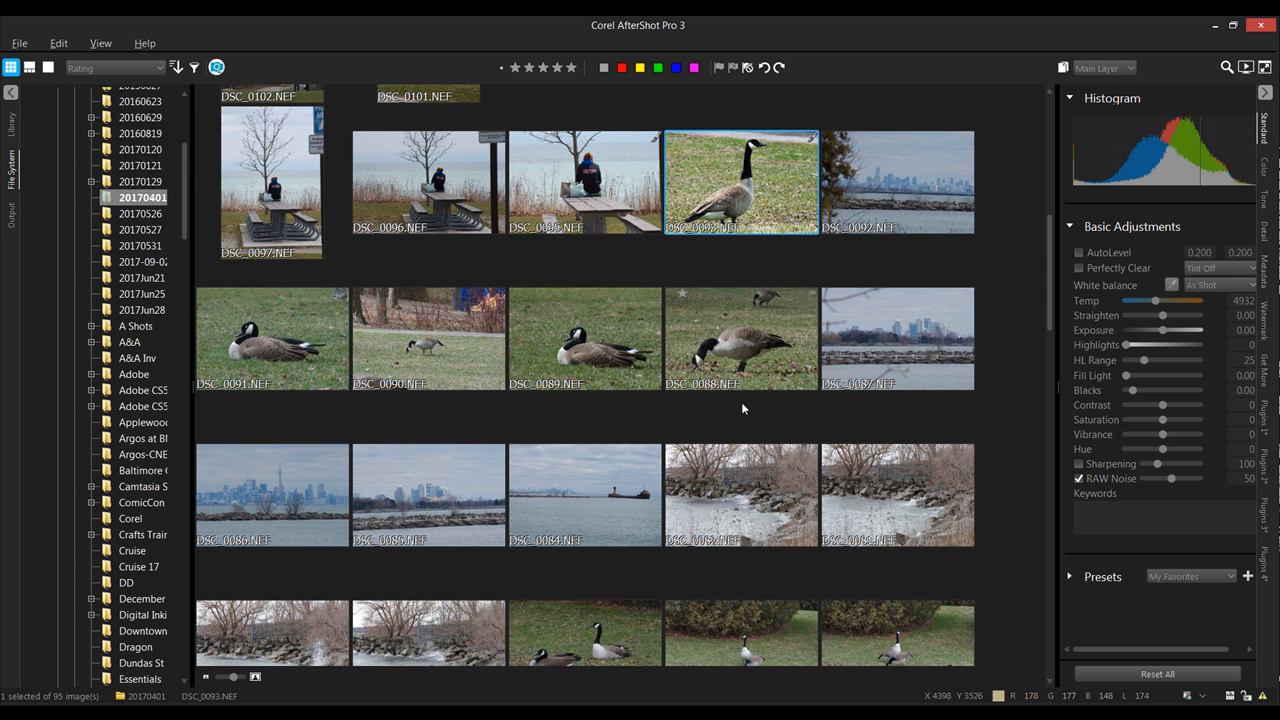
double_click(584, 360)
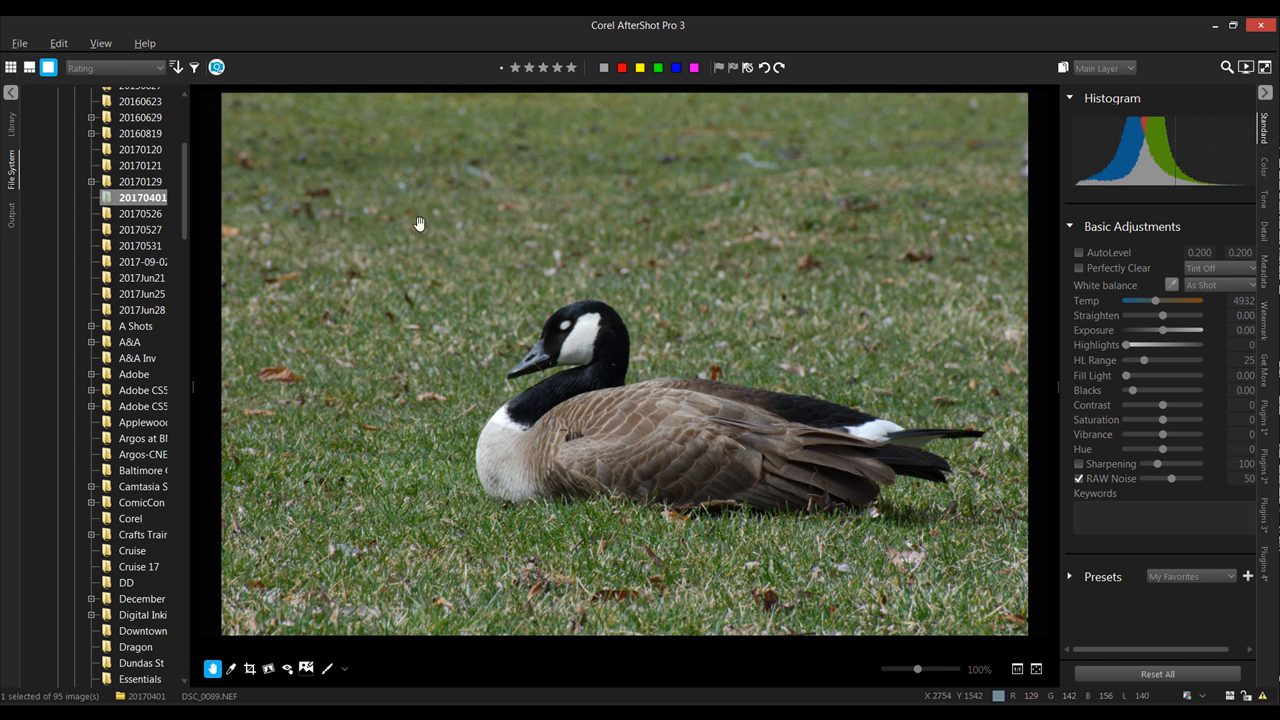
click(59, 43)
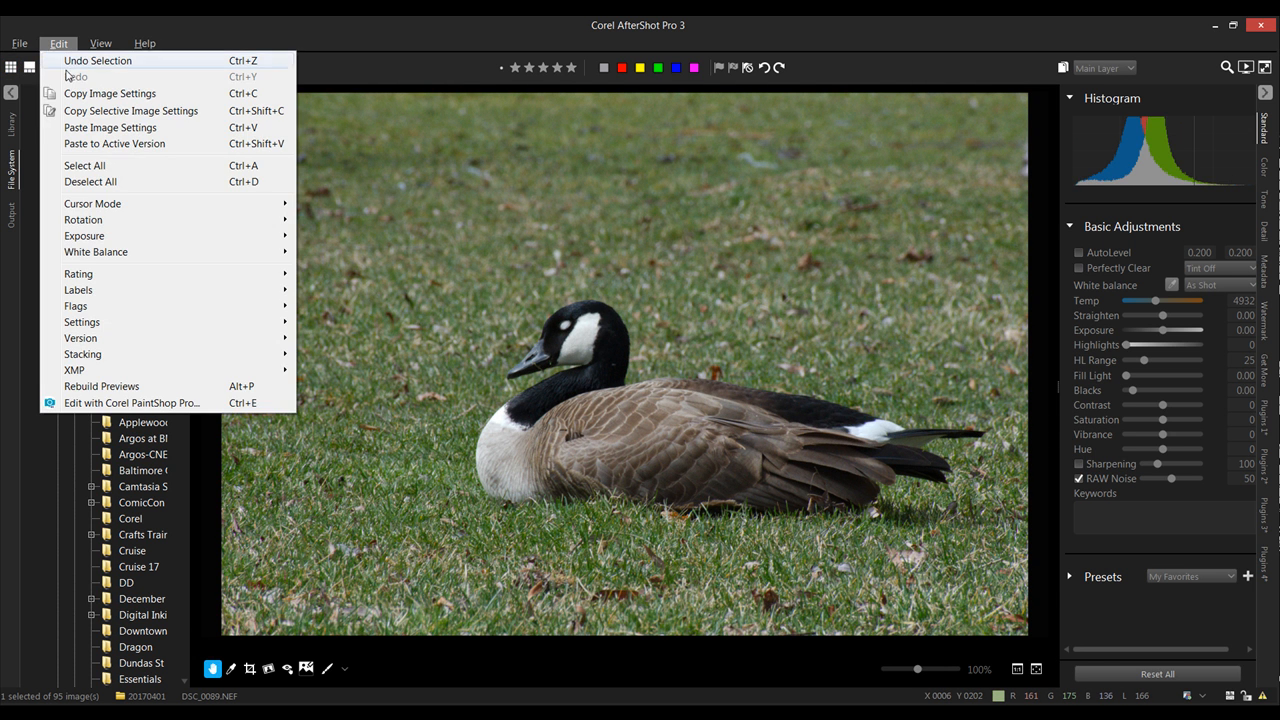
click(110, 128)
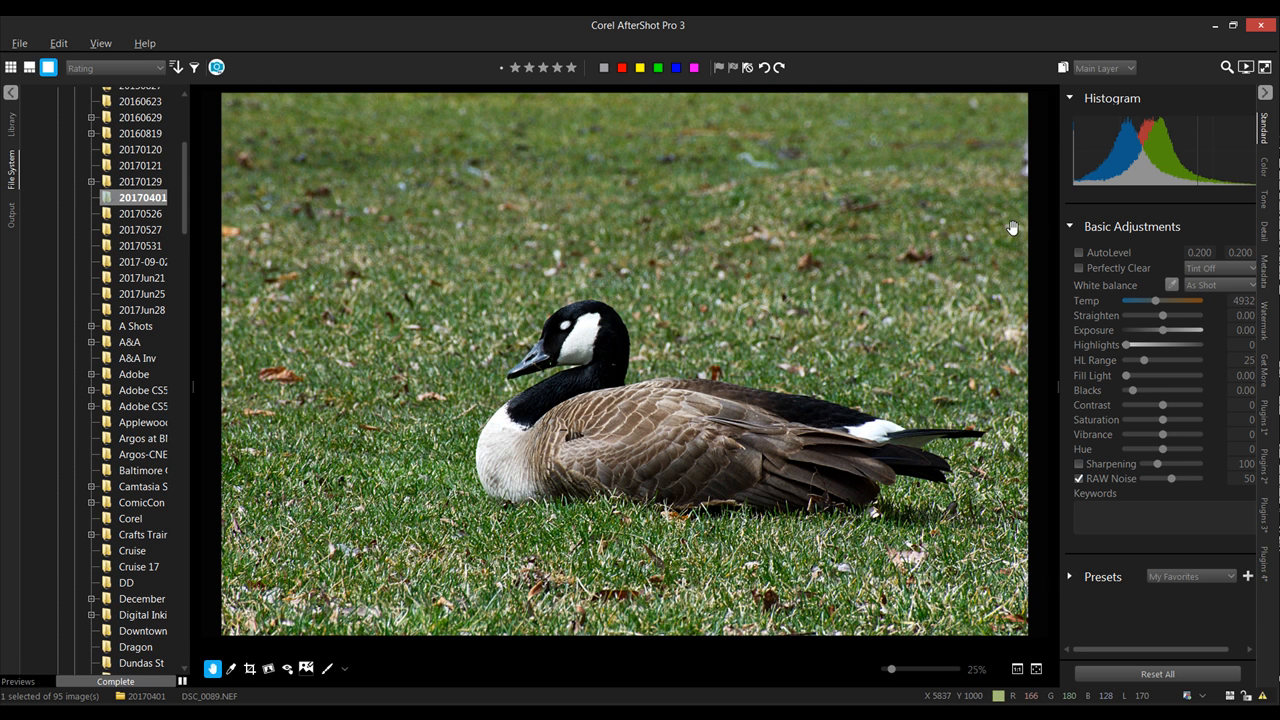
Select DSC_0088.NEF and DSC_0091.NEF together in the thumbnail grid and paste the copied image settings onto both
click(10, 67)
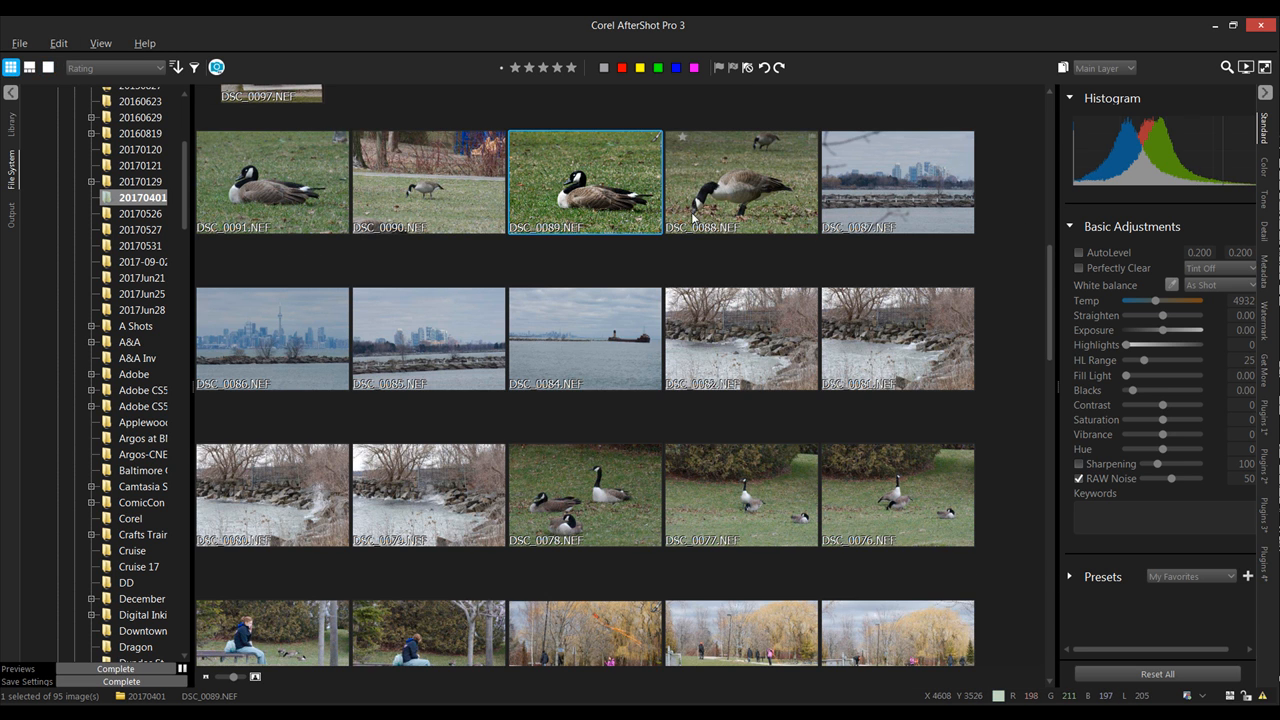
click(740, 190)
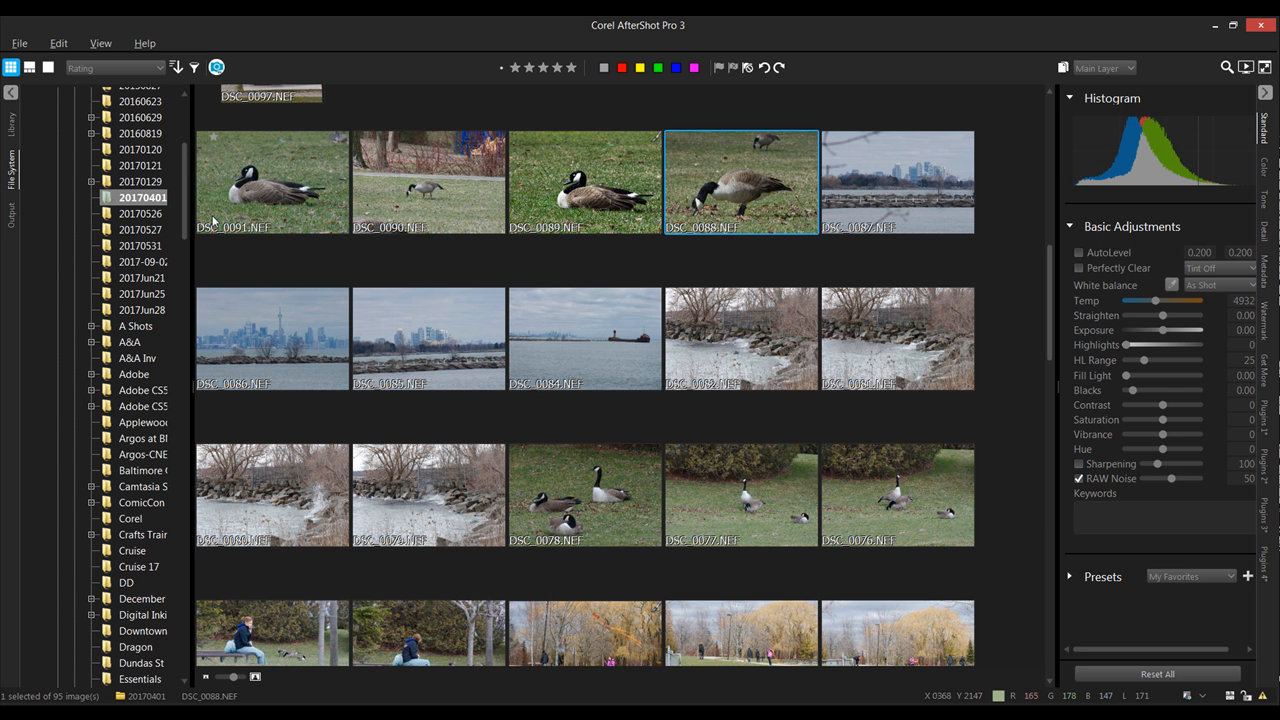
ctrl+click(259, 193)
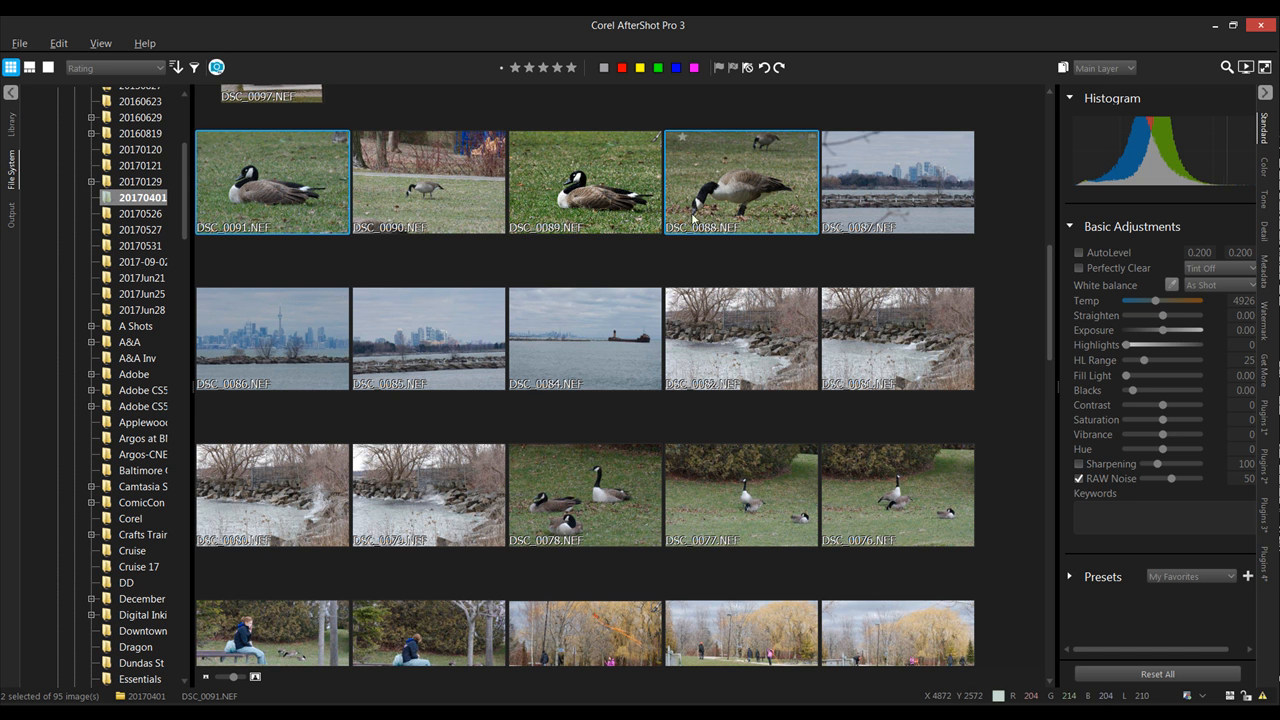
click(59, 43)
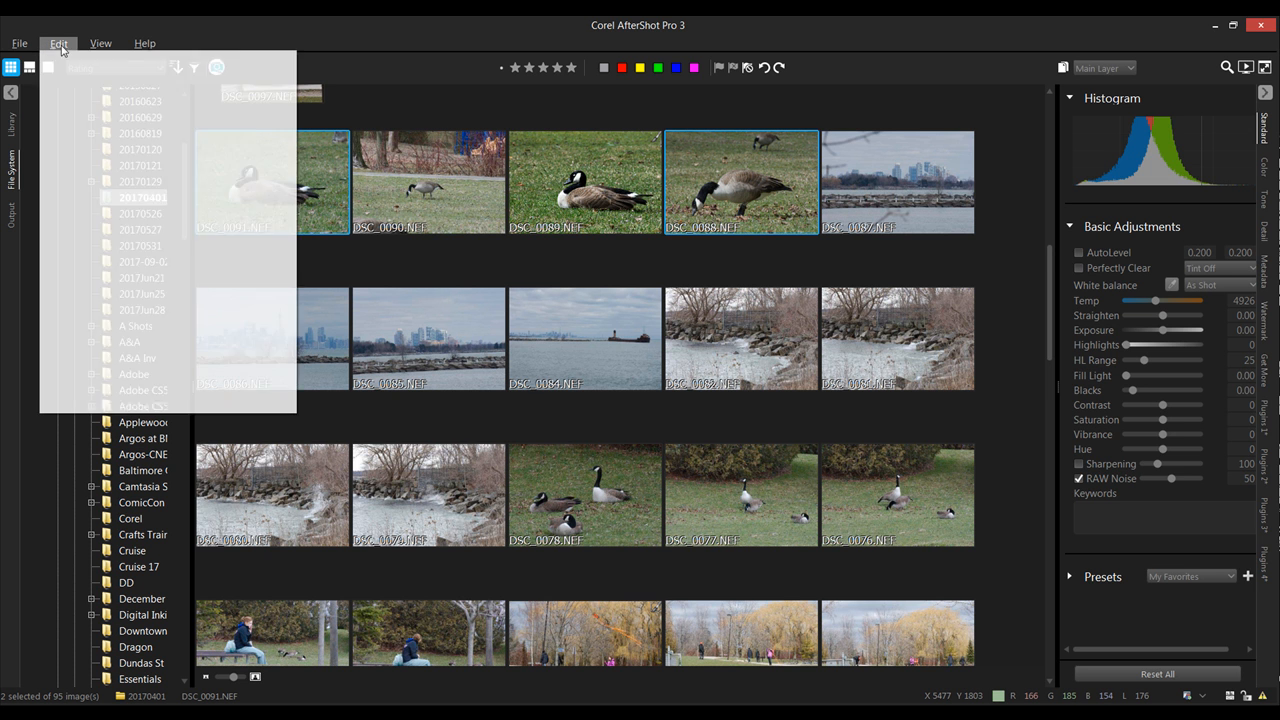
click(96, 134)
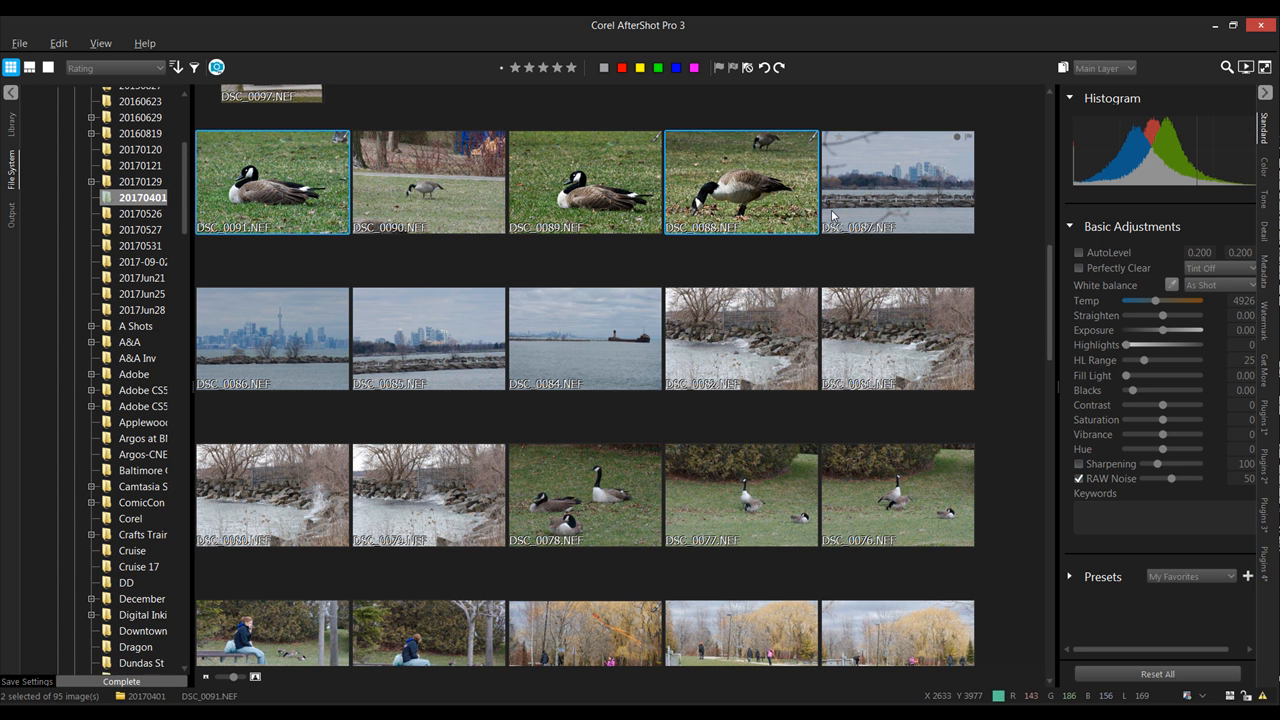
click(59, 44)
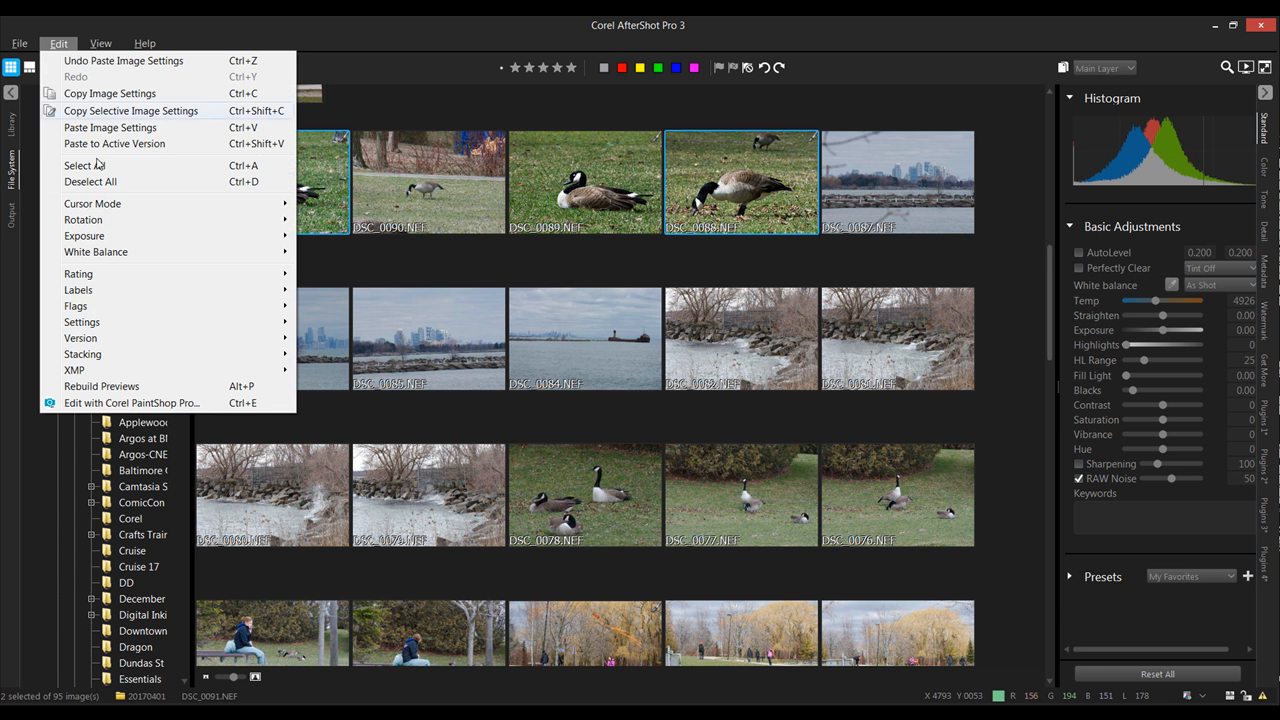
mouse_move(125, 236)
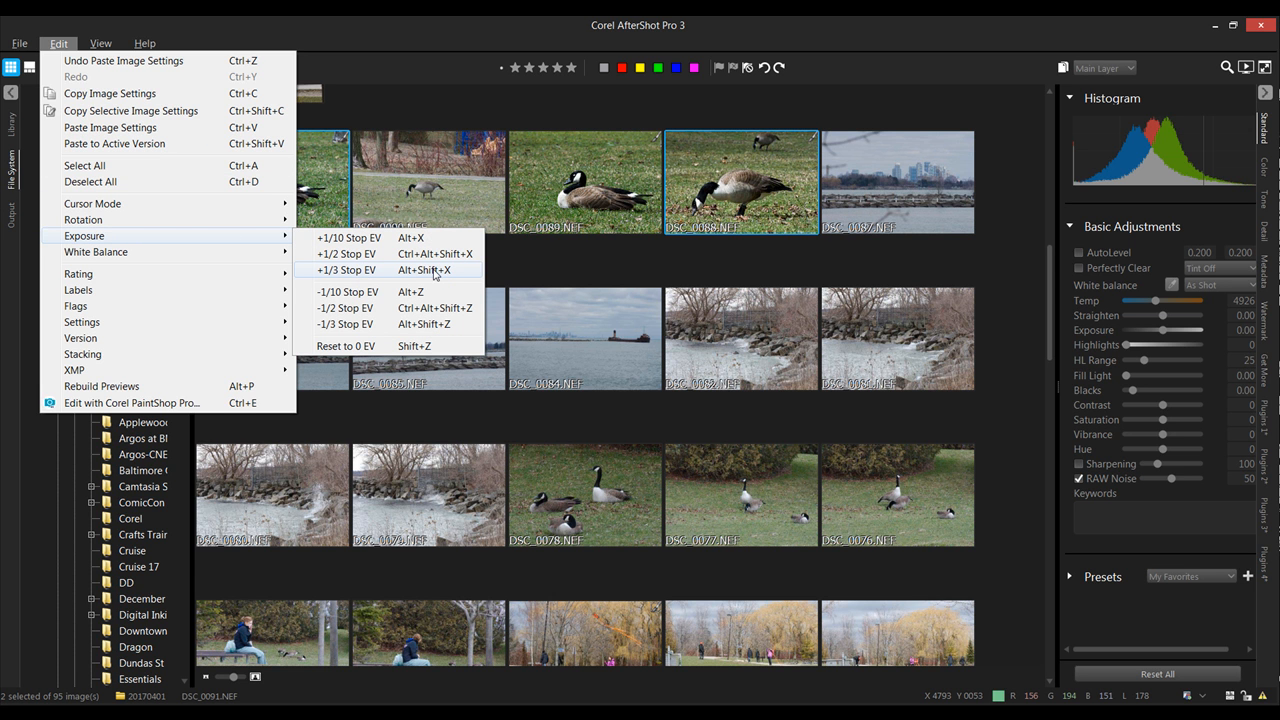
click(880, 91)
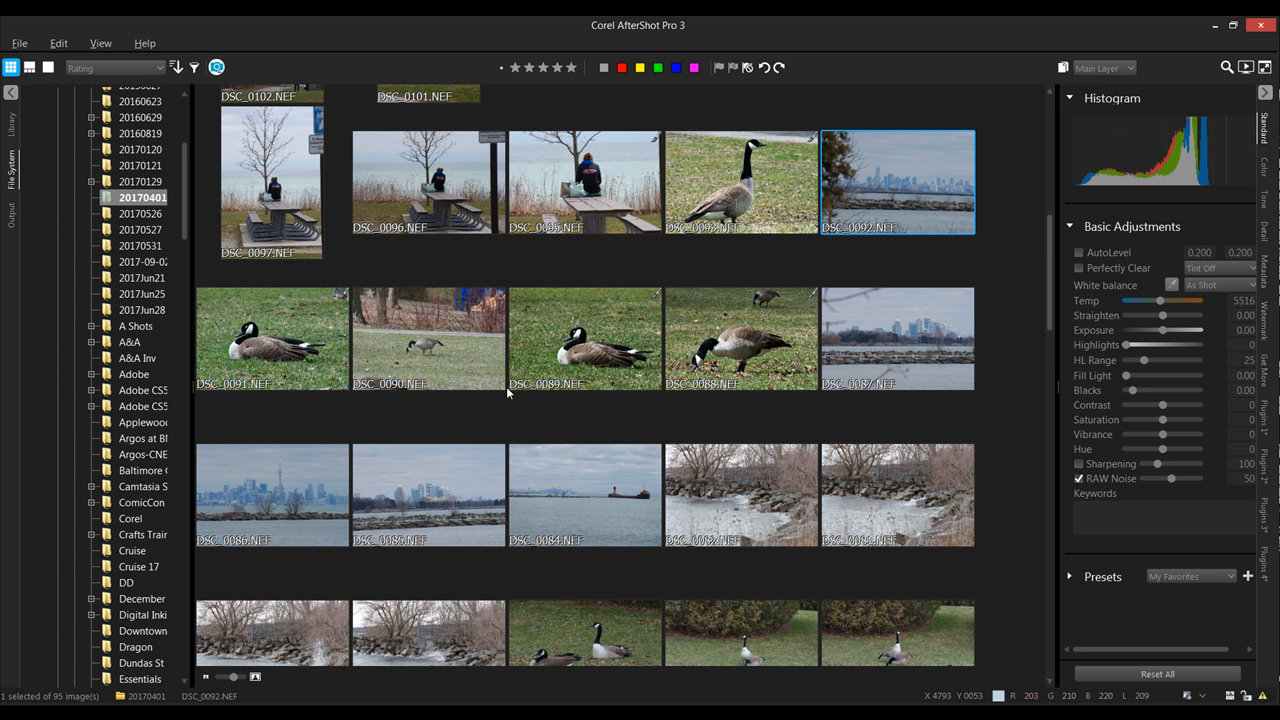
Open DSC_0095.NEF and raise its exposure twice by 1/3 stop, to 0.67
double_click(585, 197)
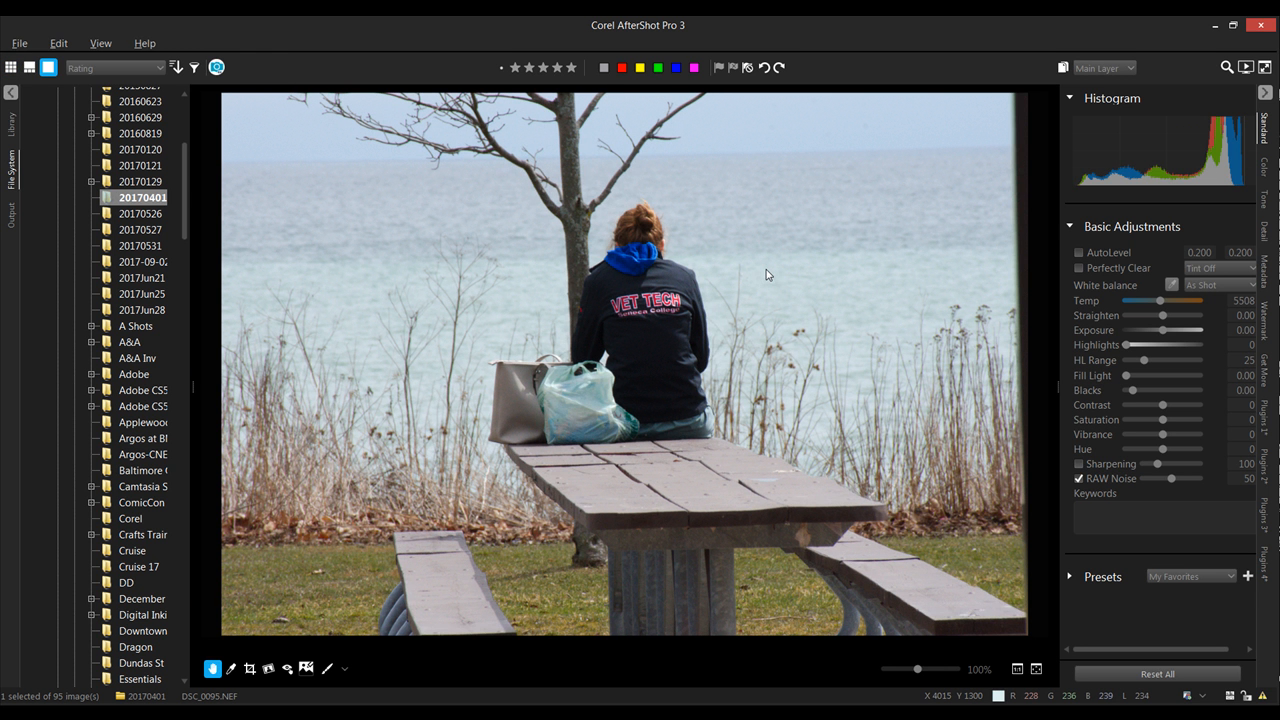
key(bracketright)
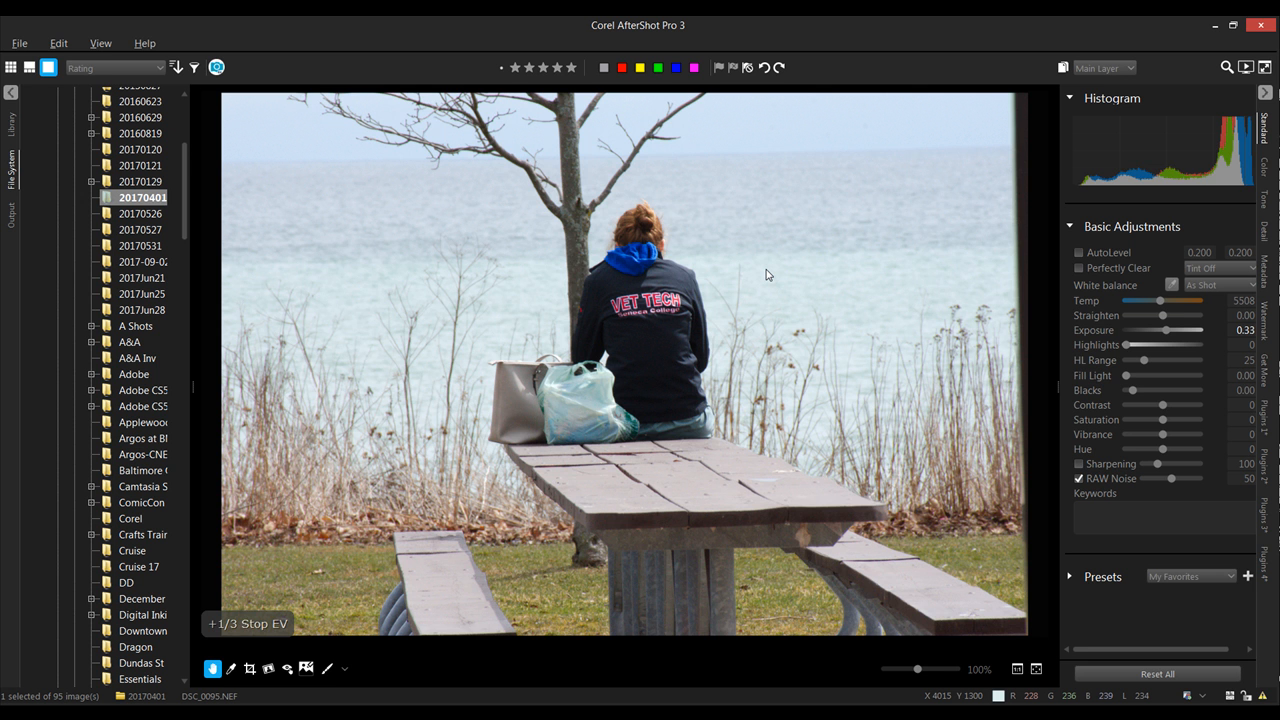
key(bracketright)
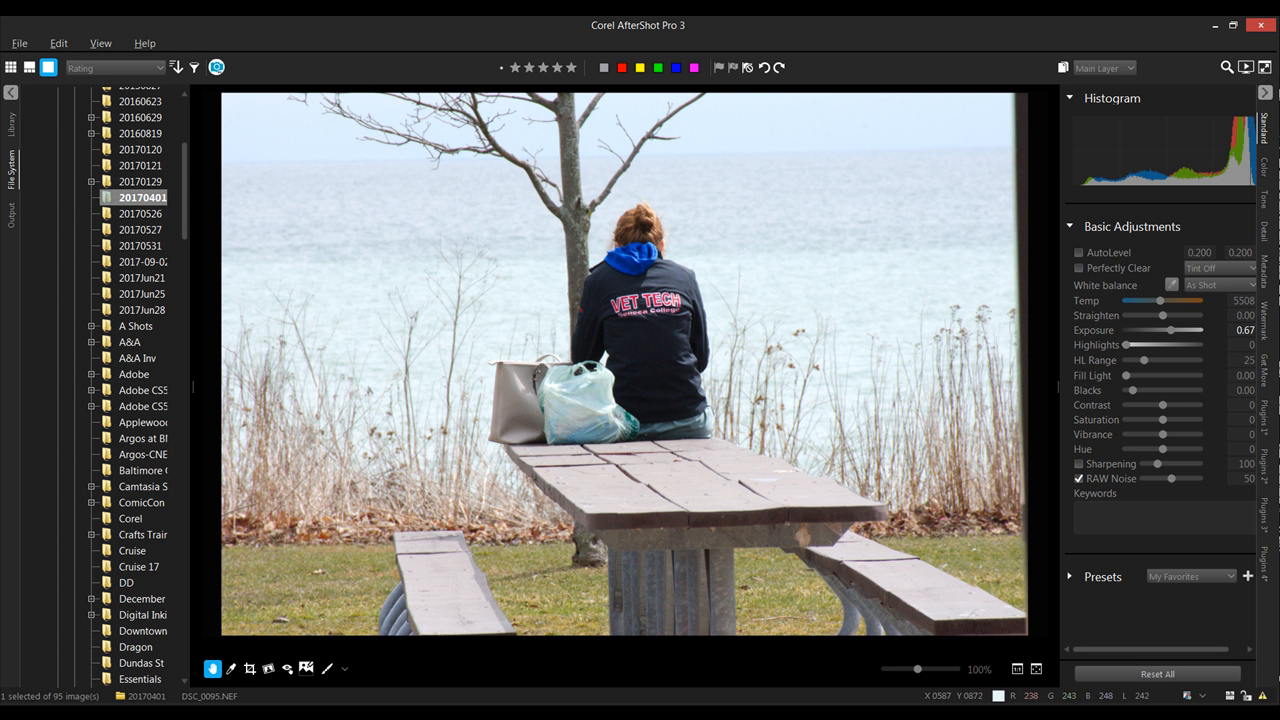
Return to the thumbnail grid and review the editing commands for white balance, rating, labels, flags, settings, versions and external editing
click(10, 68)
click(59, 44)
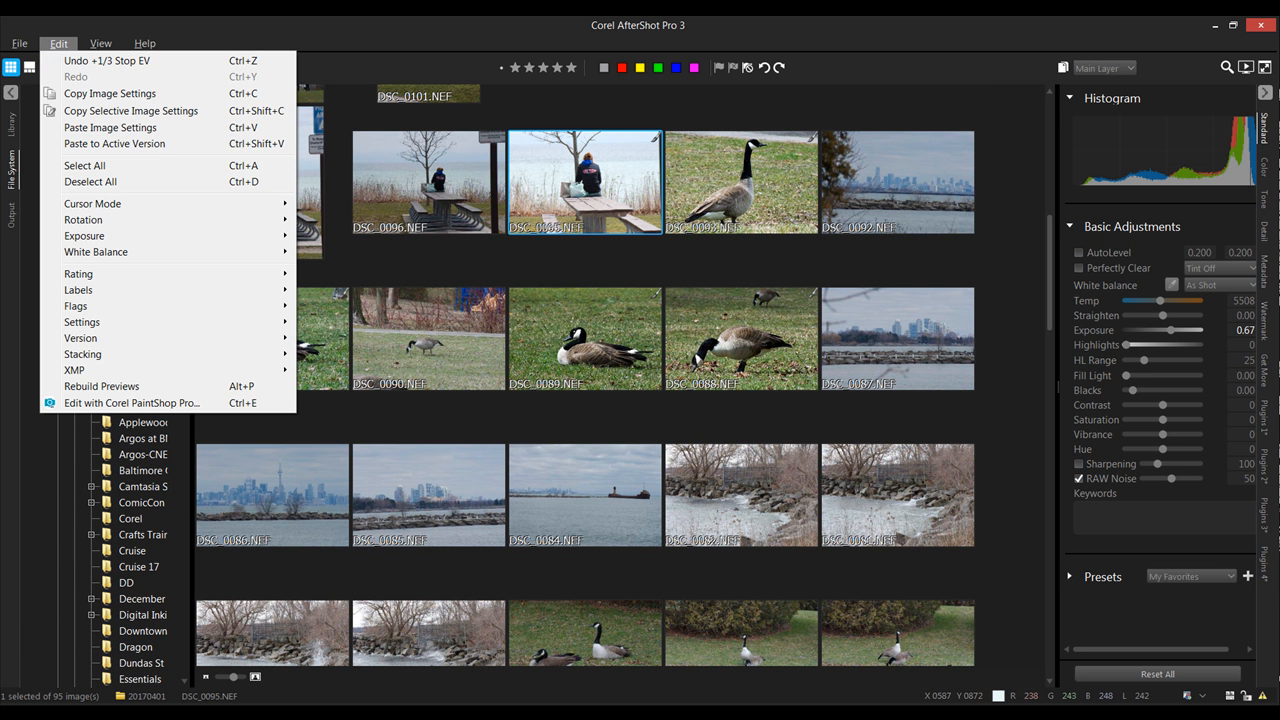
mouse_move(127, 253)
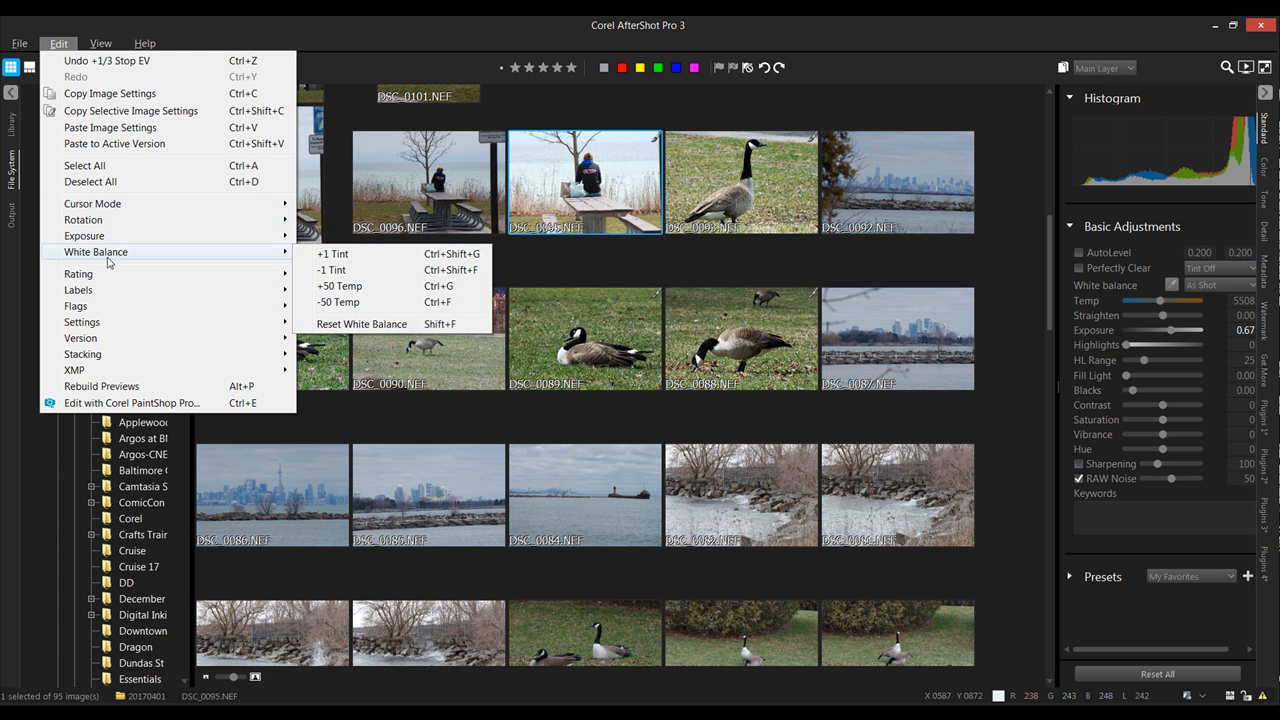
mouse_move(149, 272)
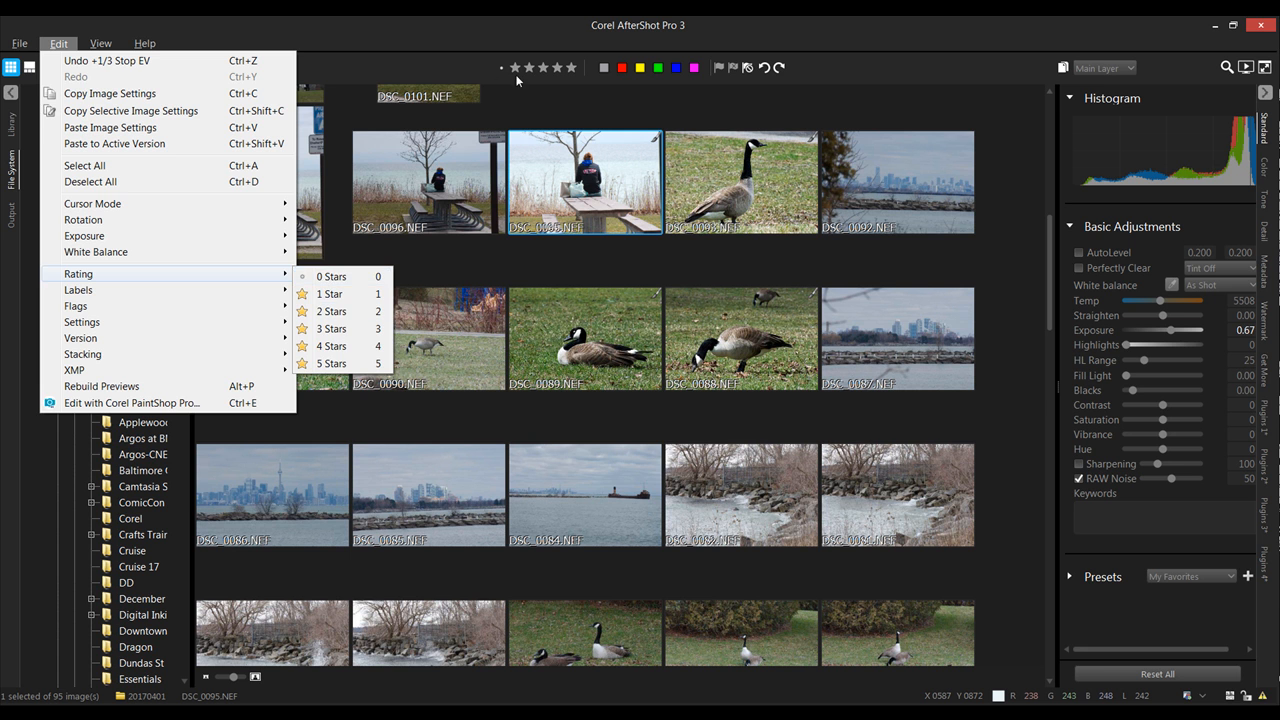
mouse_move(94, 289)
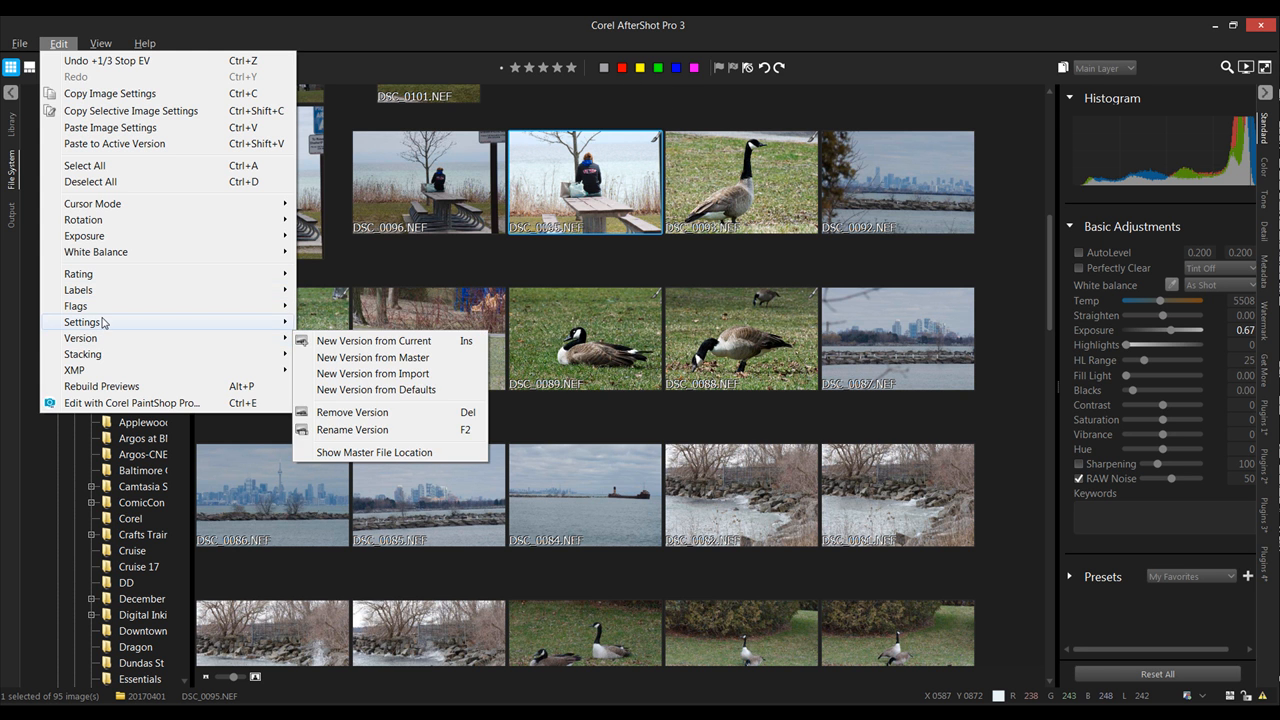
mouse_move(103, 322)
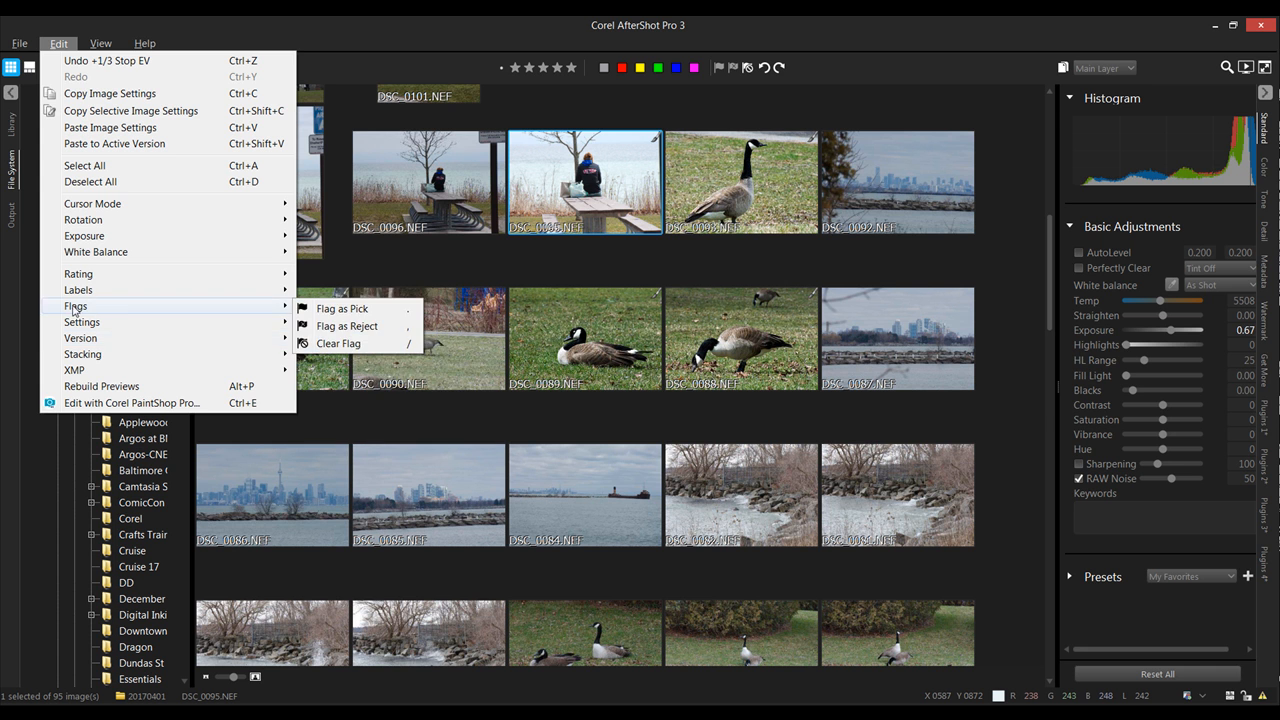
mouse_move(120, 355)
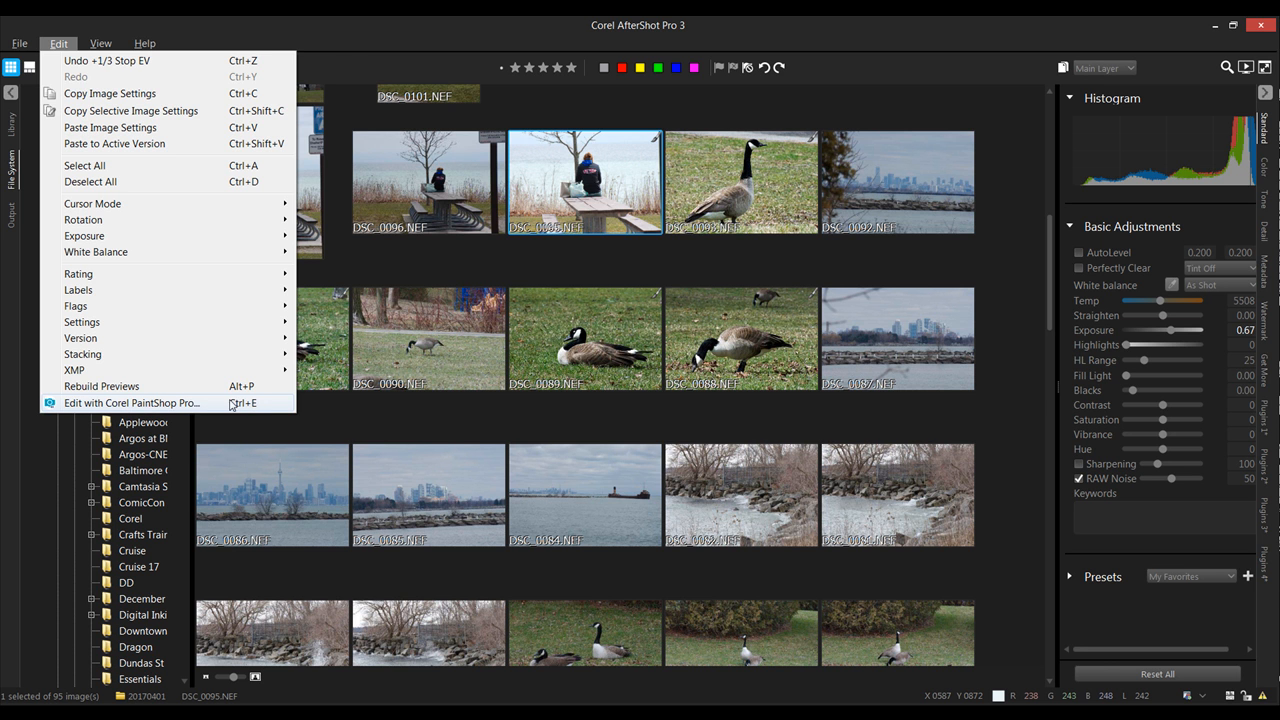
click(359, 23)
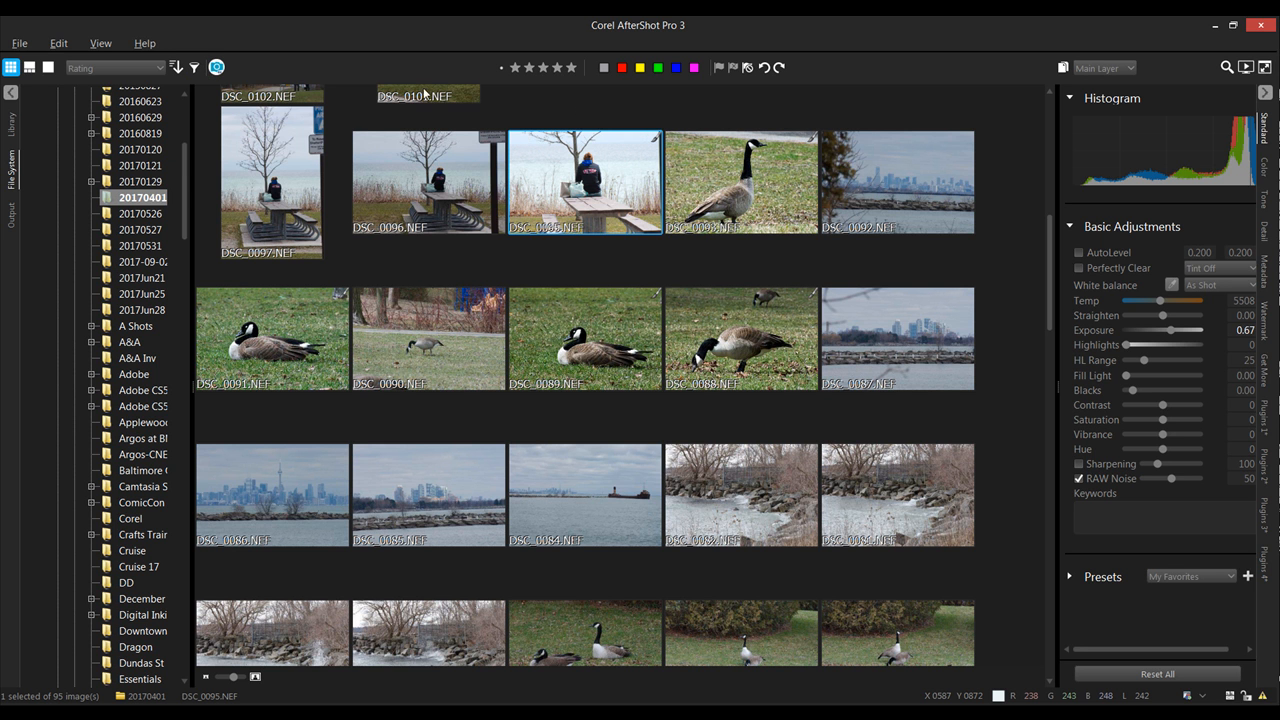
Sort the thumbnails by Shutter Speed and display the metadata of the first photo, DSC_0029.NEF
click(157, 68)
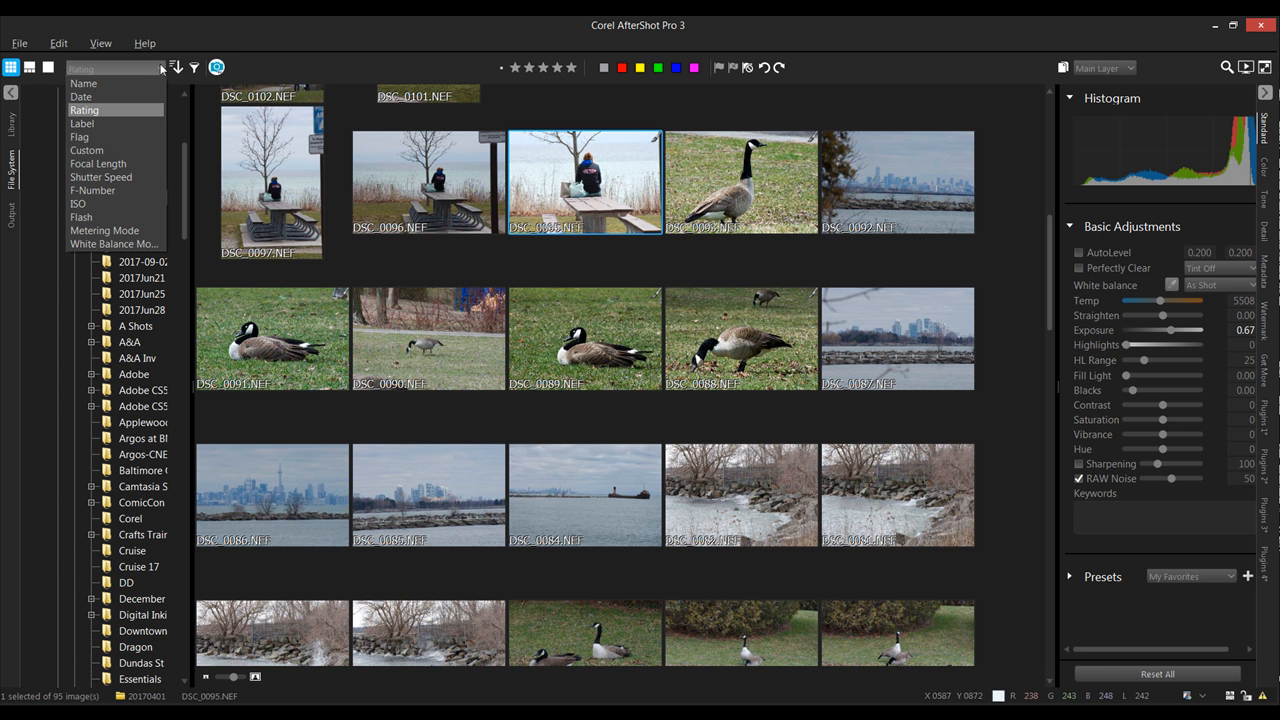
click(112, 177)
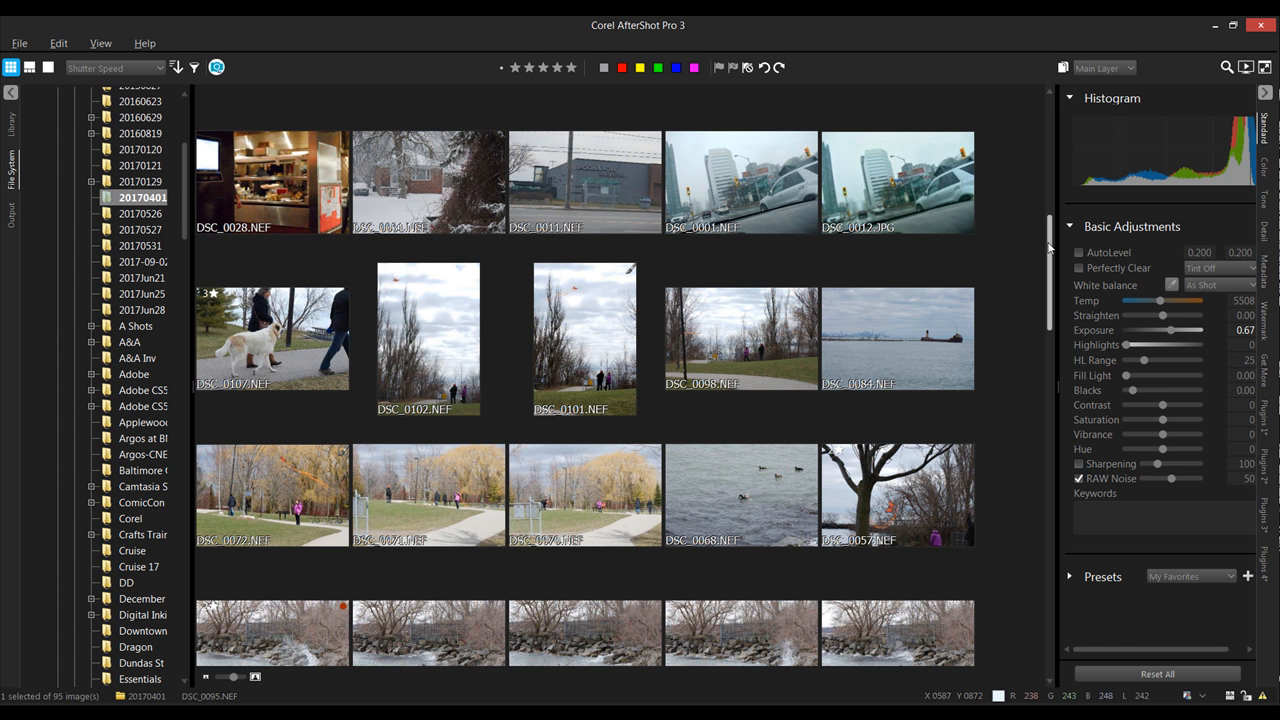
drag(1052, 245, 1053, 322)
drag(1047, 256, 1029, 70)
click(269, 185)
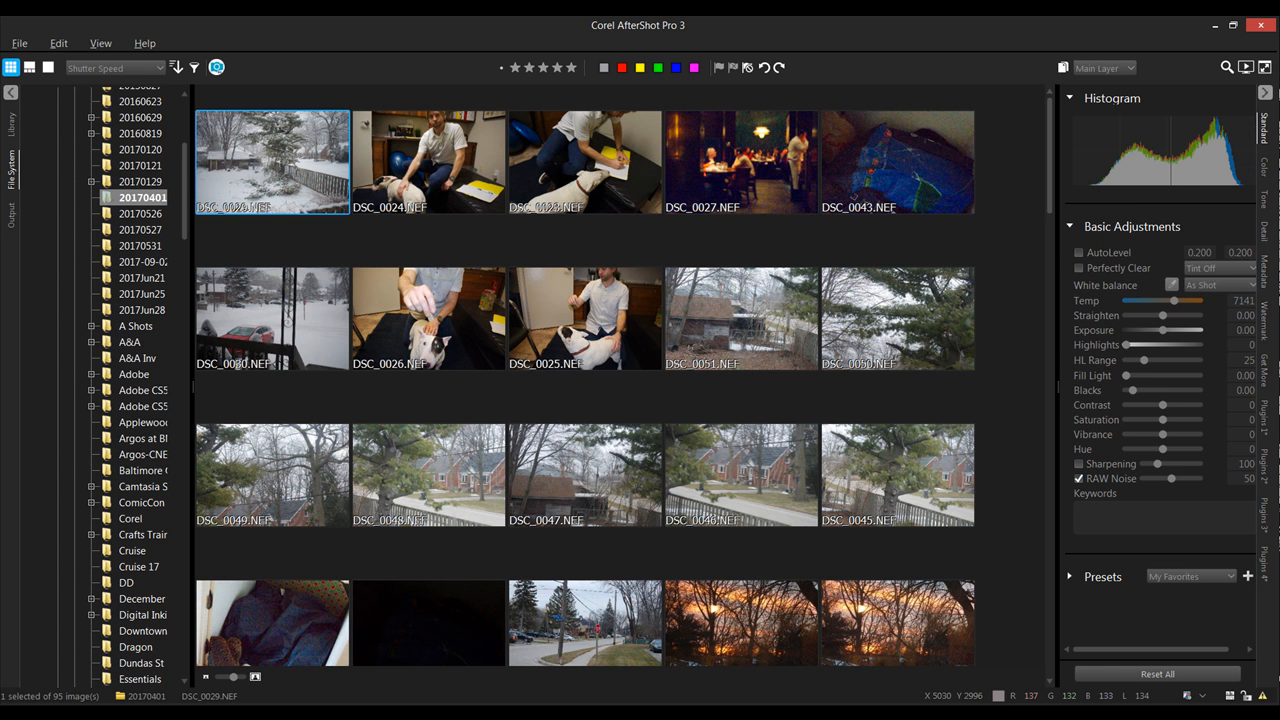
click(1266, 272)
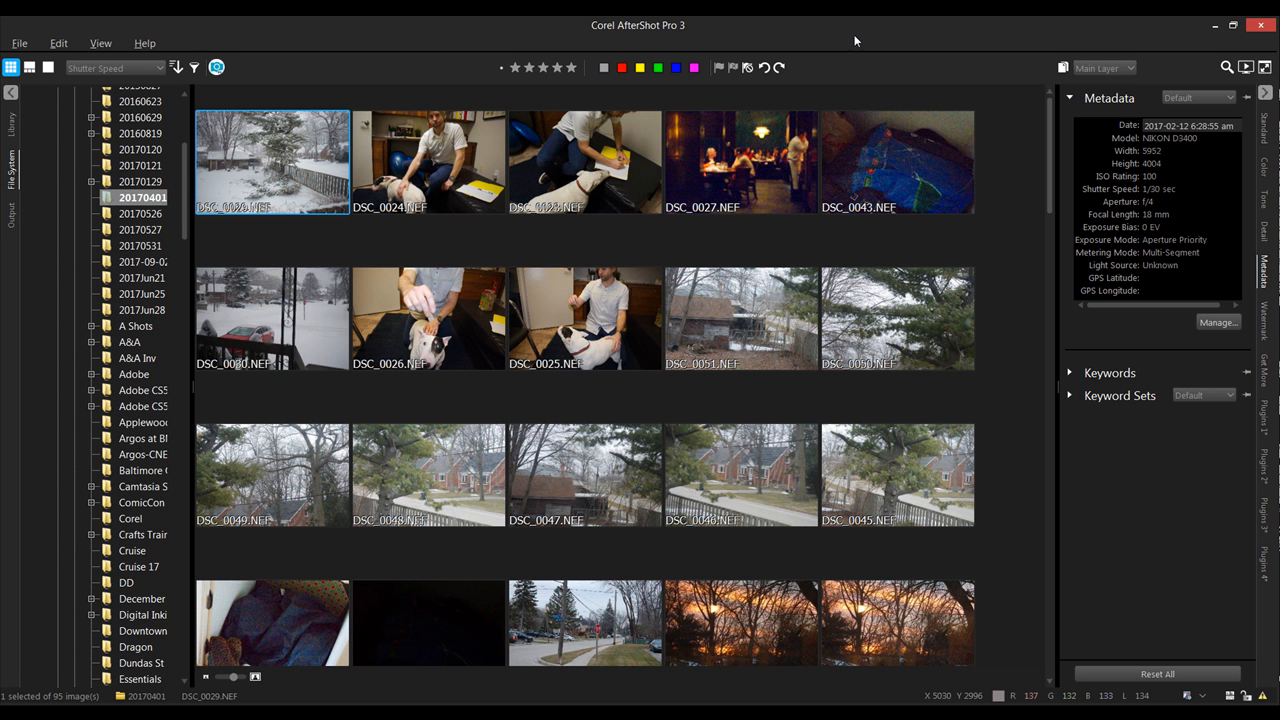
Reverse the thumbnail sort order, then view the available filter conditions without applying any
click(177, 68)
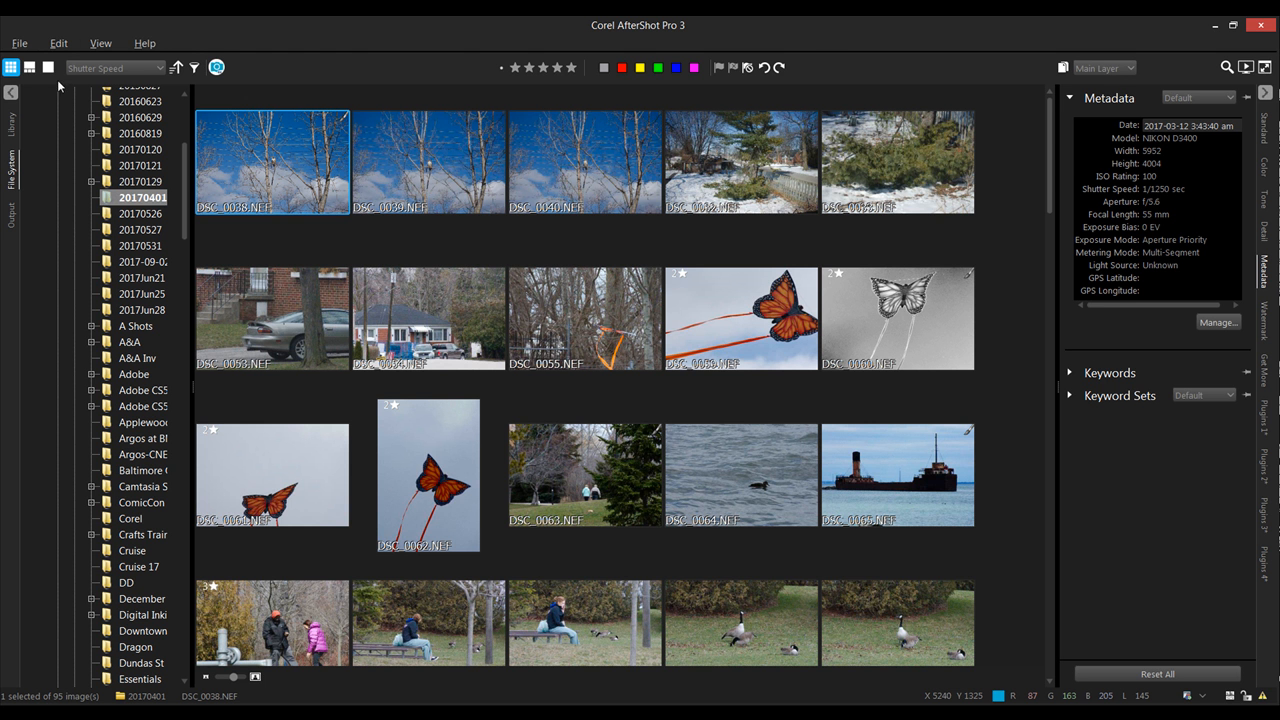
click(177, 68)
click(177, 68)
click(195, 68)
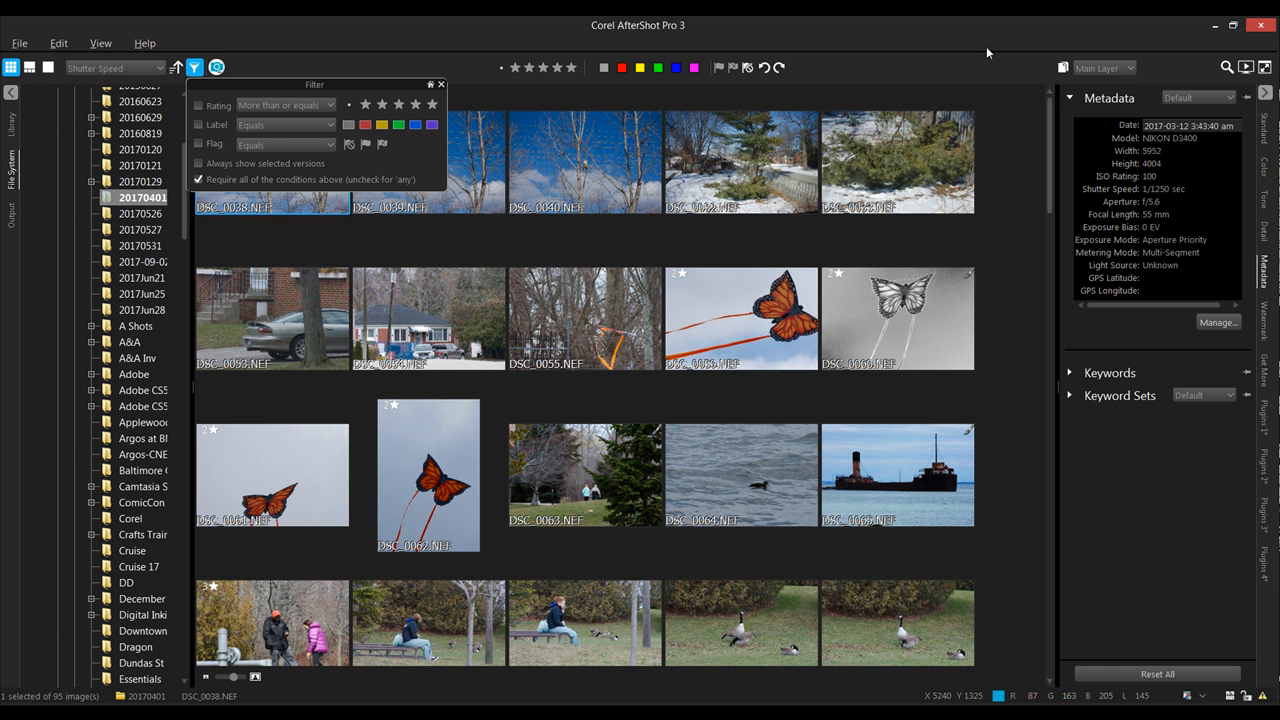
click(441, 84)
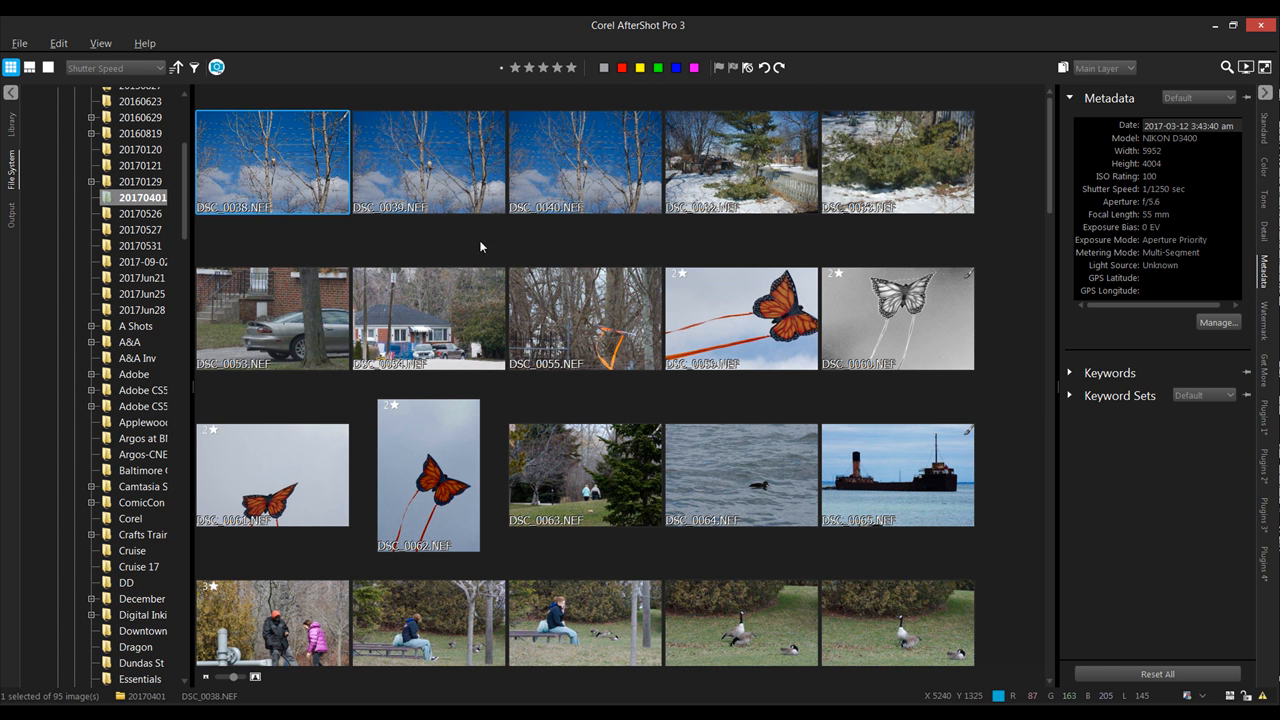
Check the list of available layers, then examine the Layers window's adjust and heal/clone options and close it
click(1103, 66)
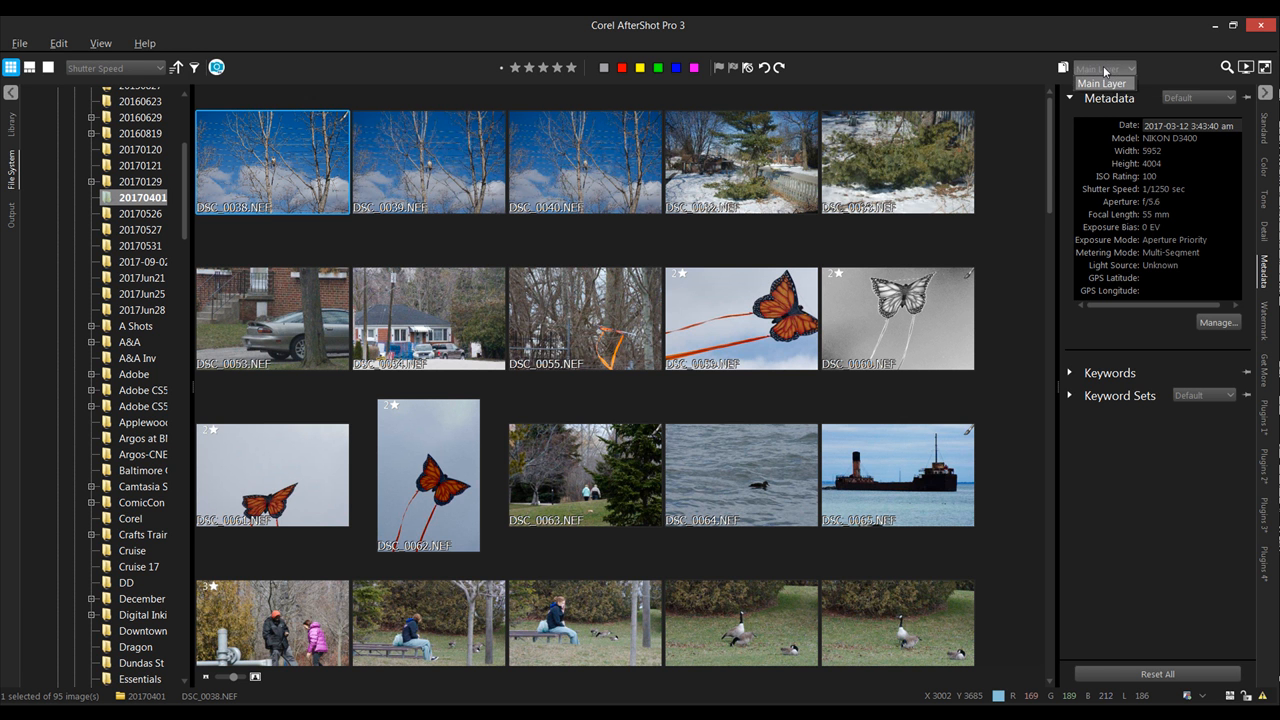
click(1106, 88)
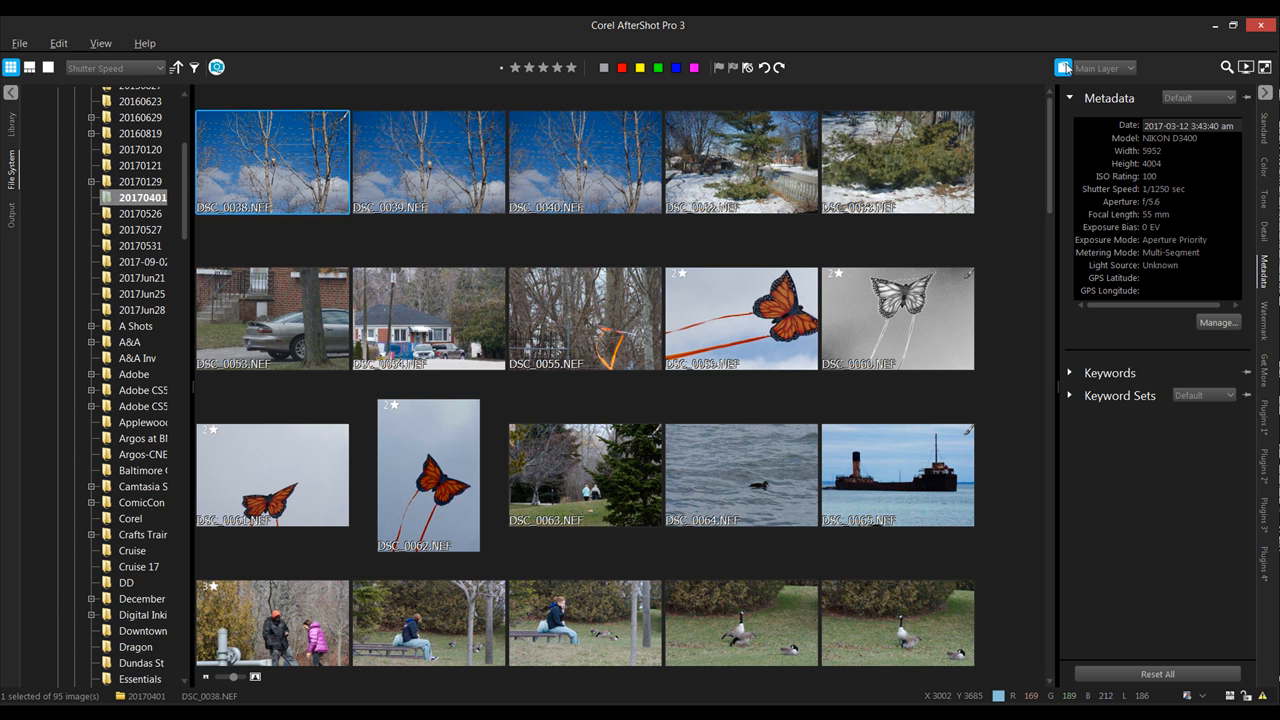
click(1065, 67)
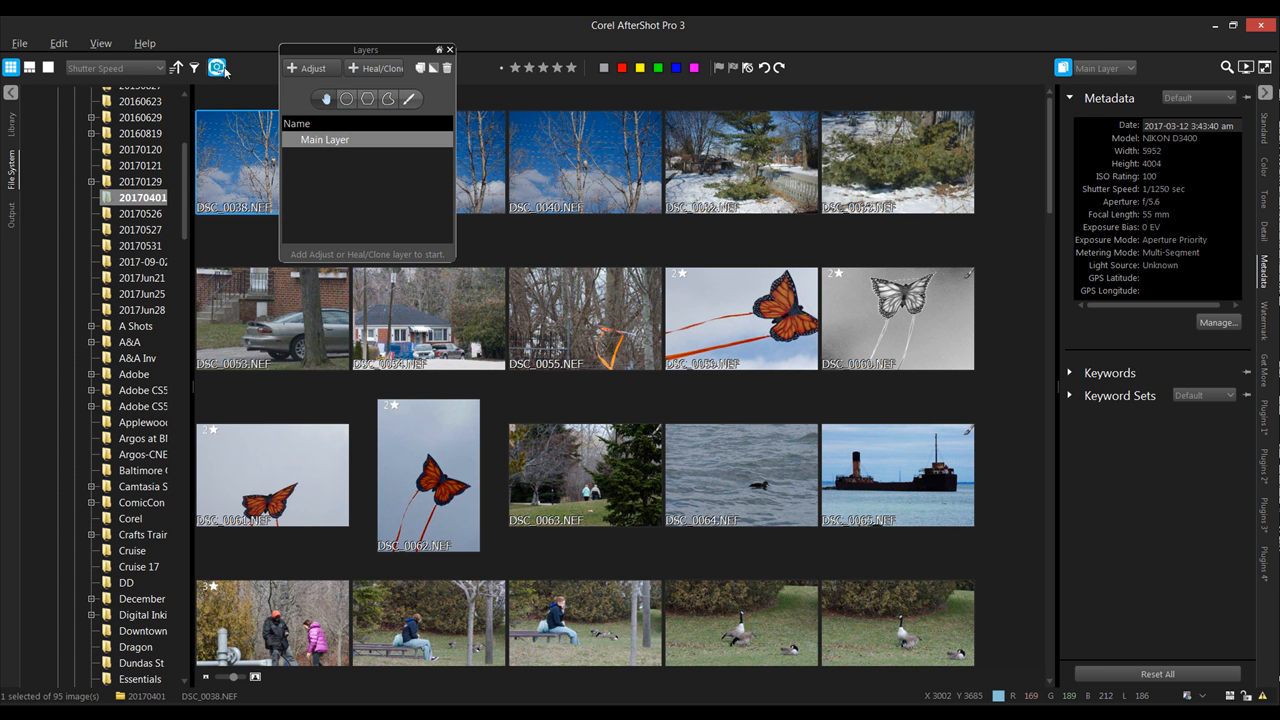
drag(386, 52, 501, 173)
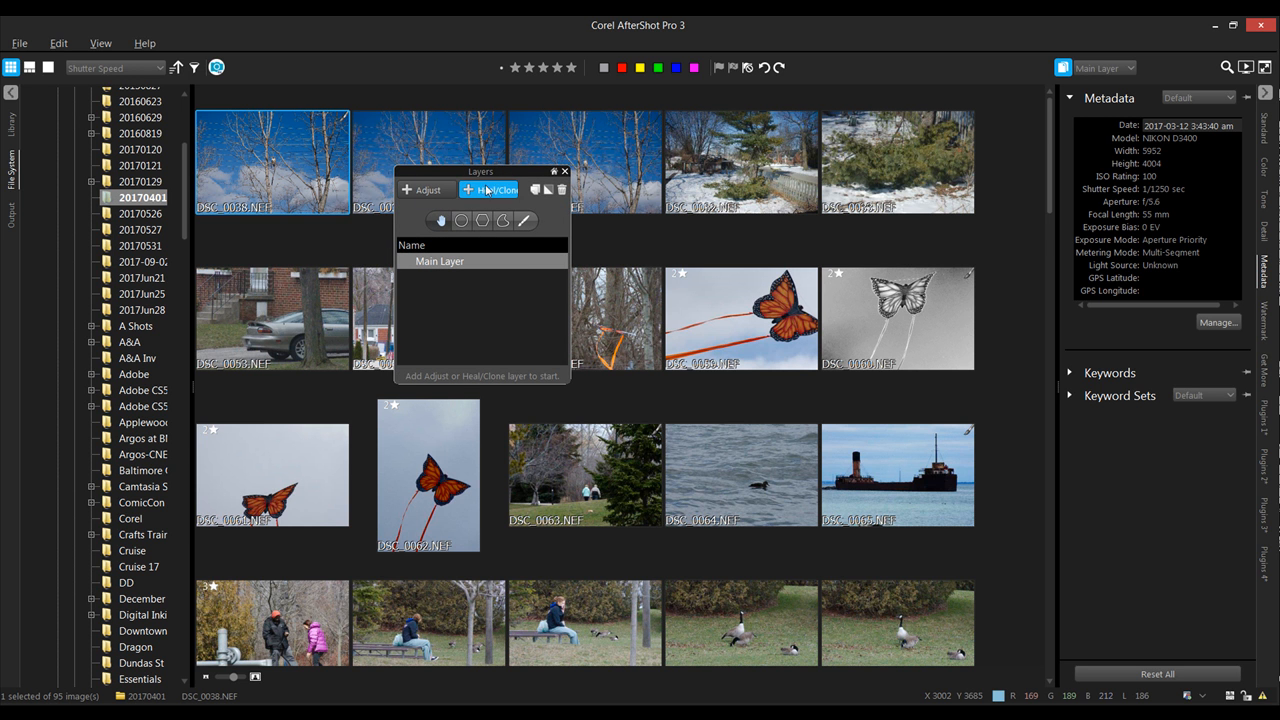
drag(531, 173, 779, 173)
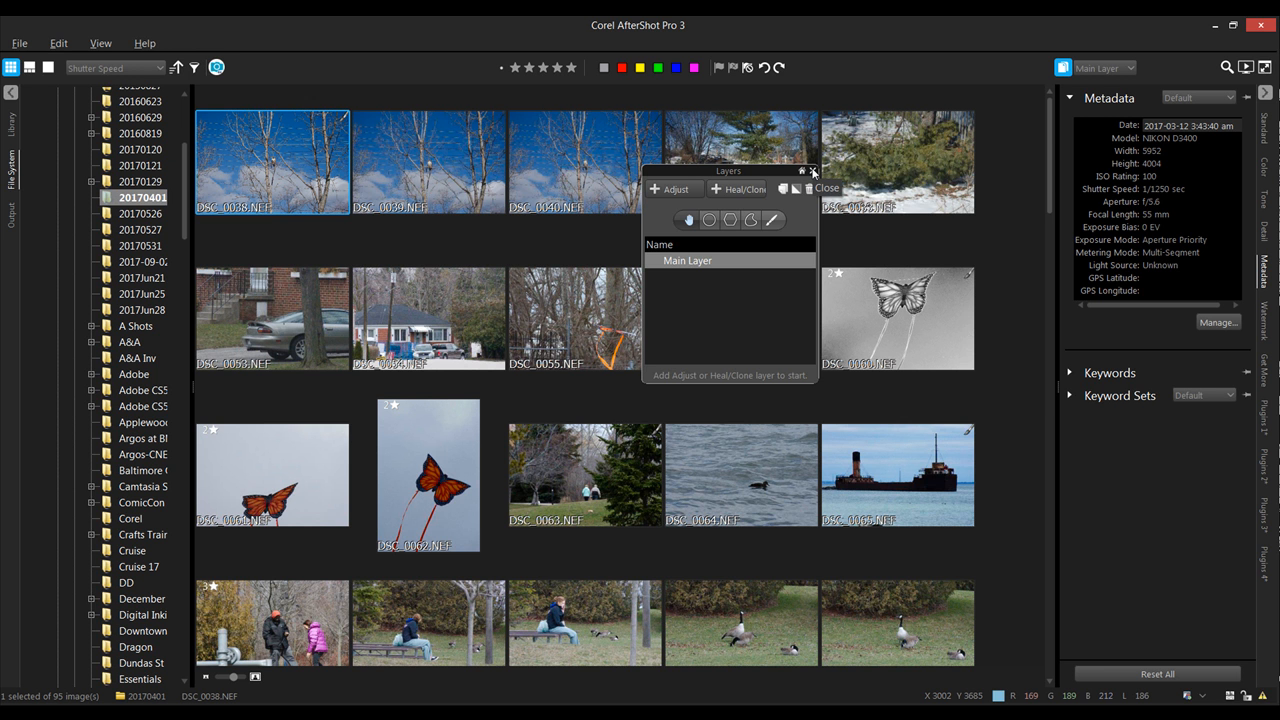
click(813, 172)
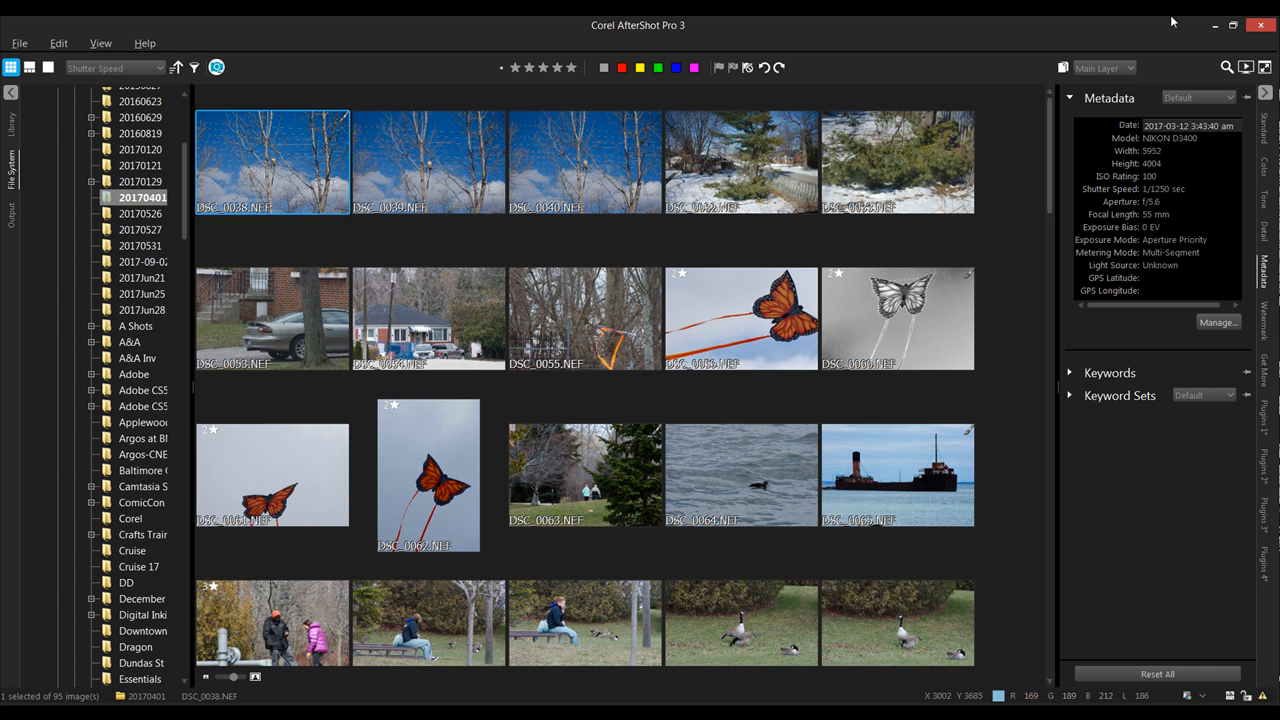
With the magnifier on, rate DSC_0038.NEF four stars and both DSC_0039.NEF and DSC_0040.NEF two stars
click(1230, 67)
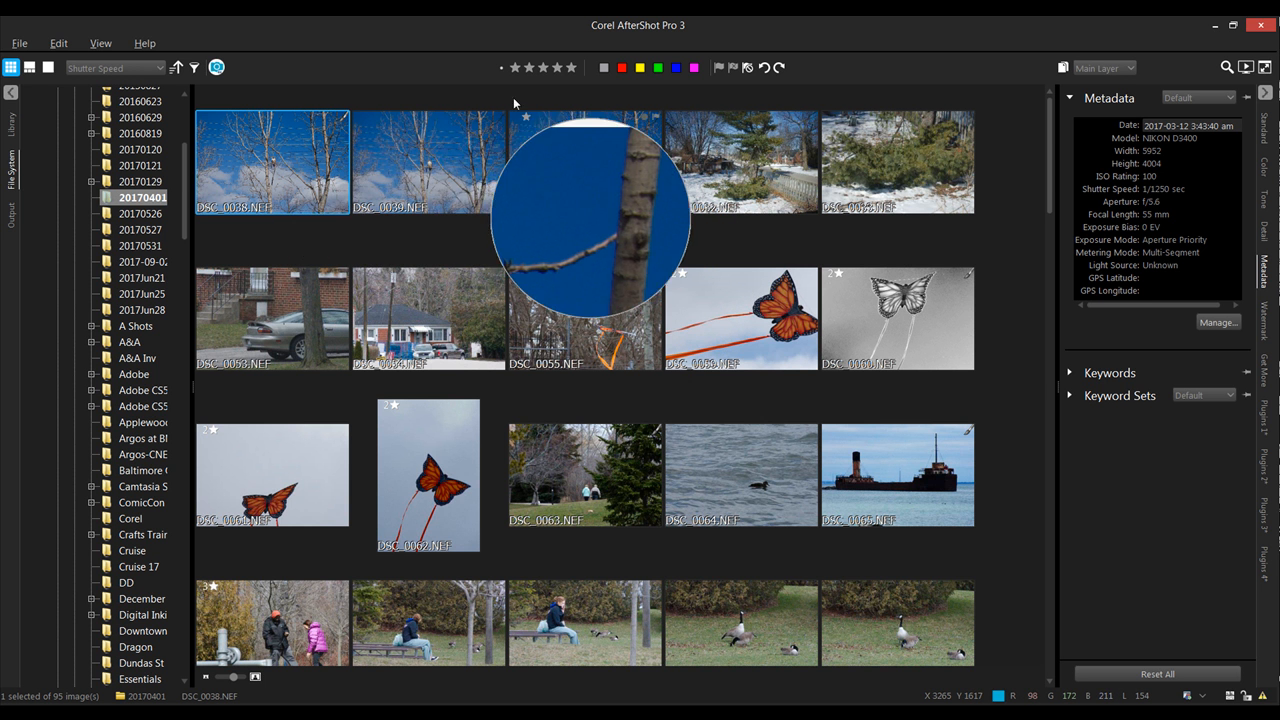
click(557, 67)
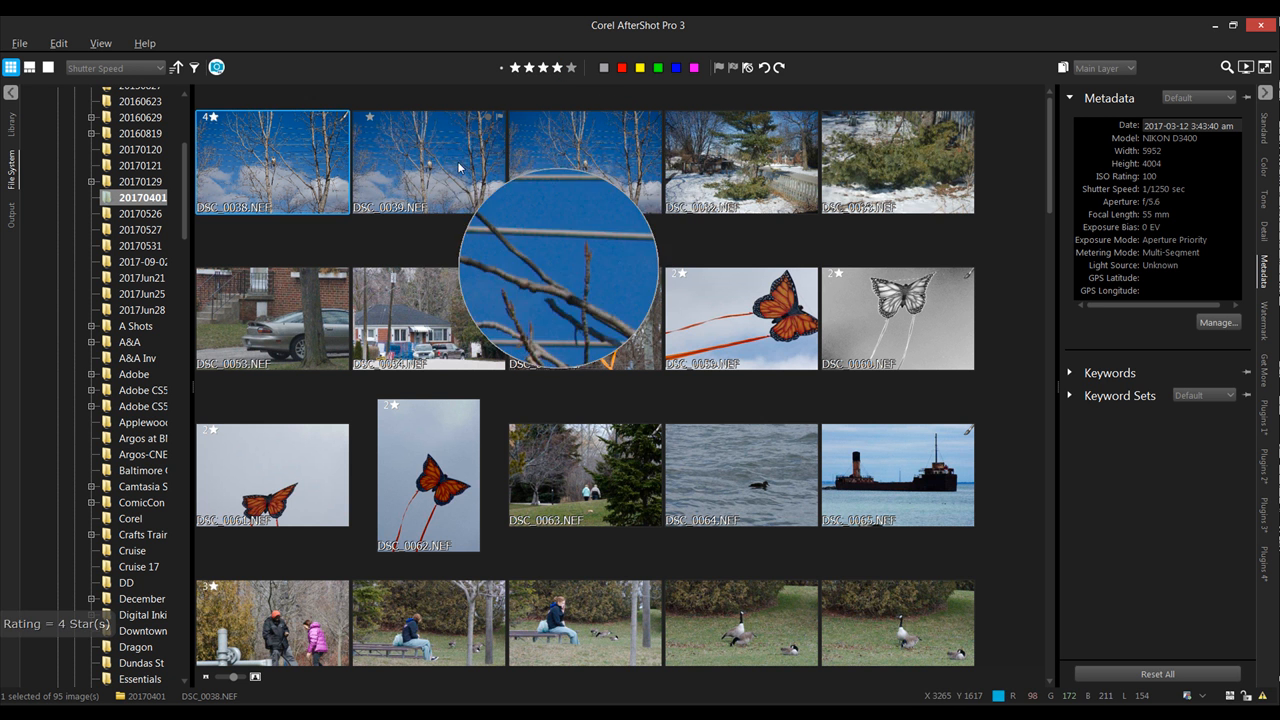
key(Right)
click(529, 67)
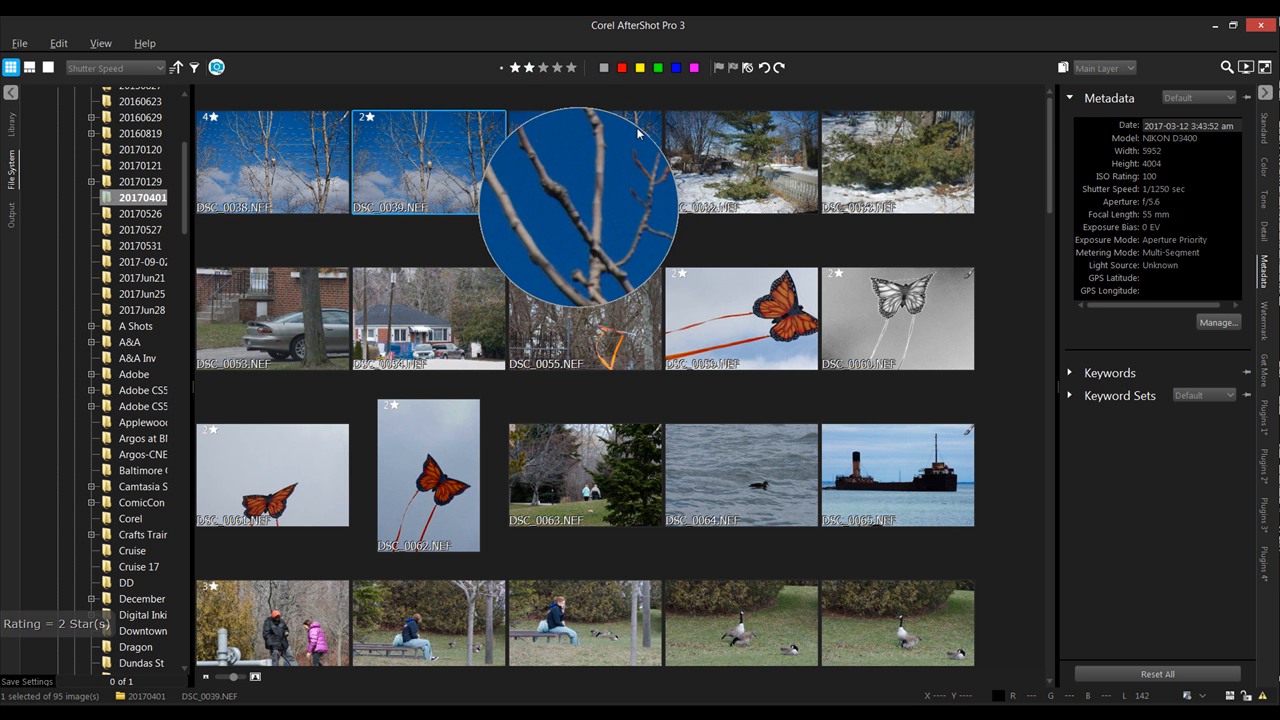
click(529, 67)
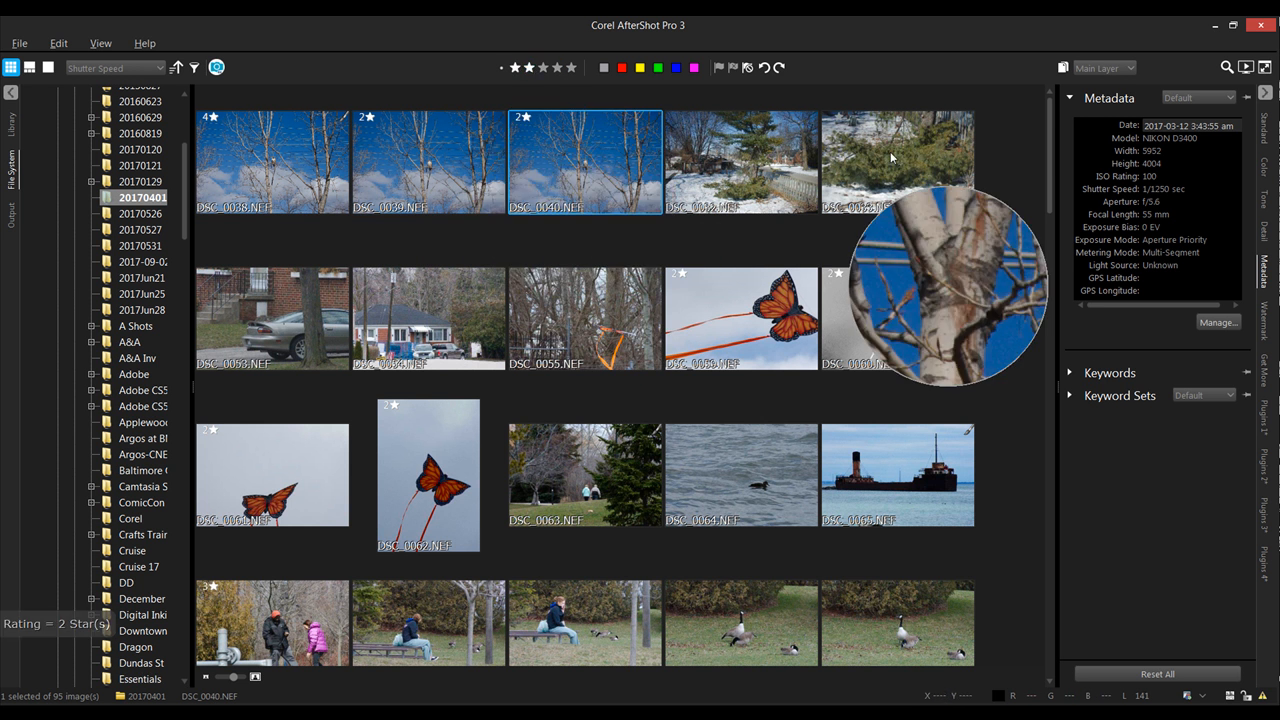
Examine the slideshow settings without playing the show, and switch the workspace to full screen and back
click(1245, 67)
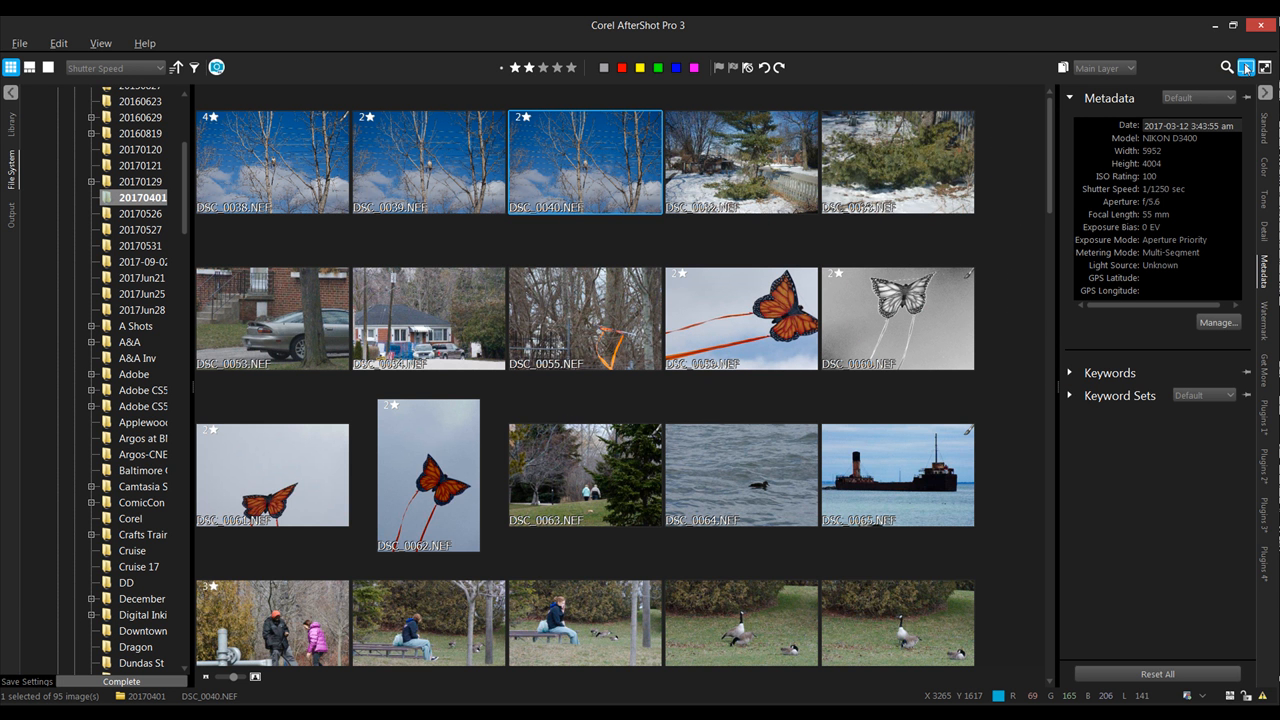
click(1245, 67)
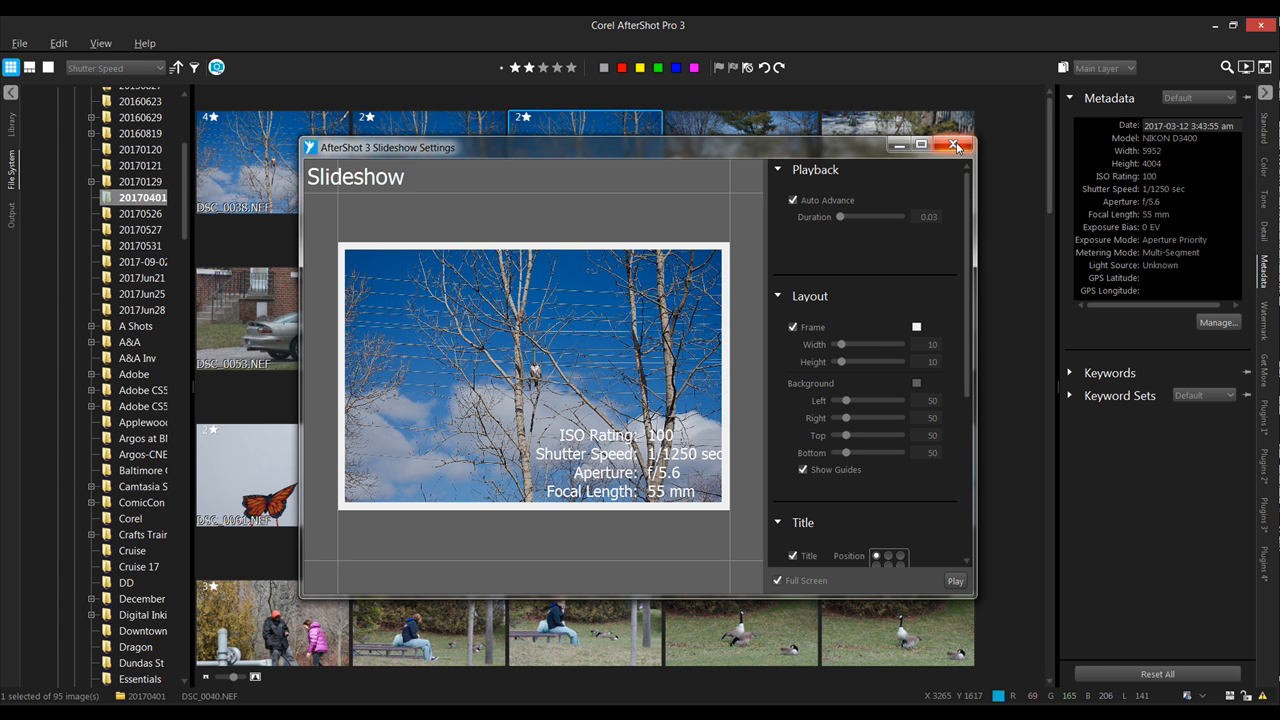
click(954, 145)
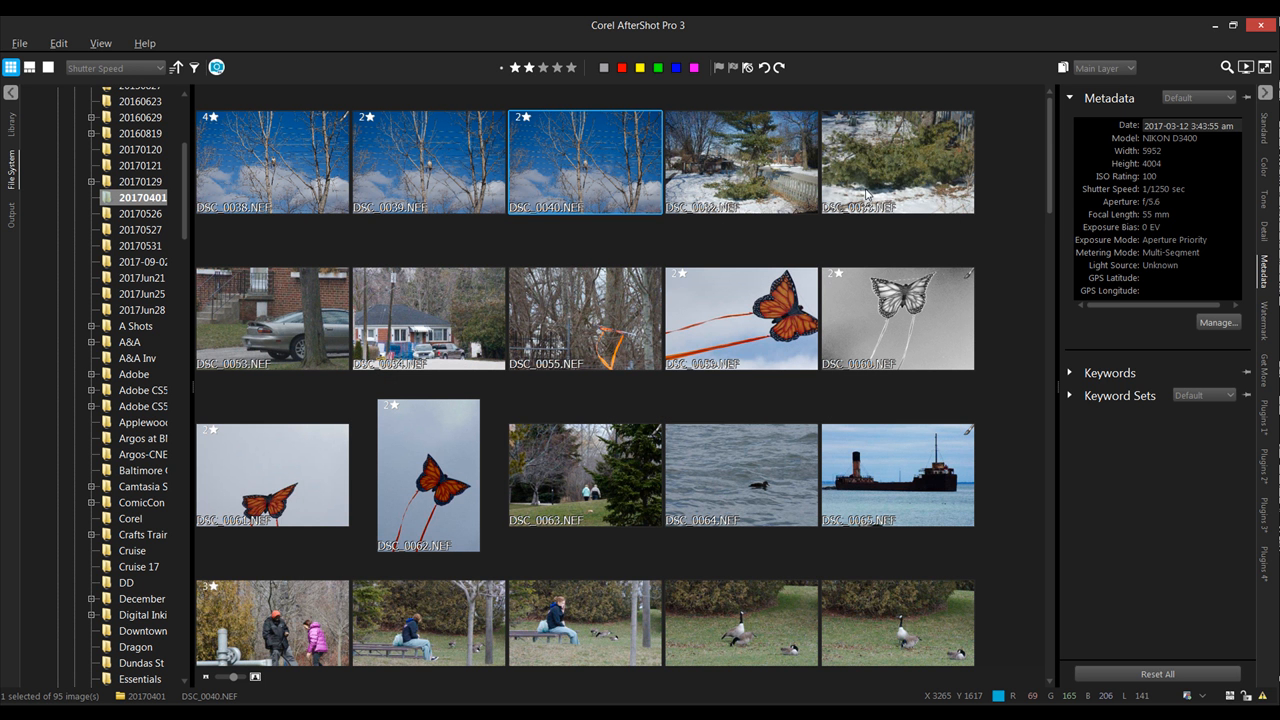
click(1266, 68)
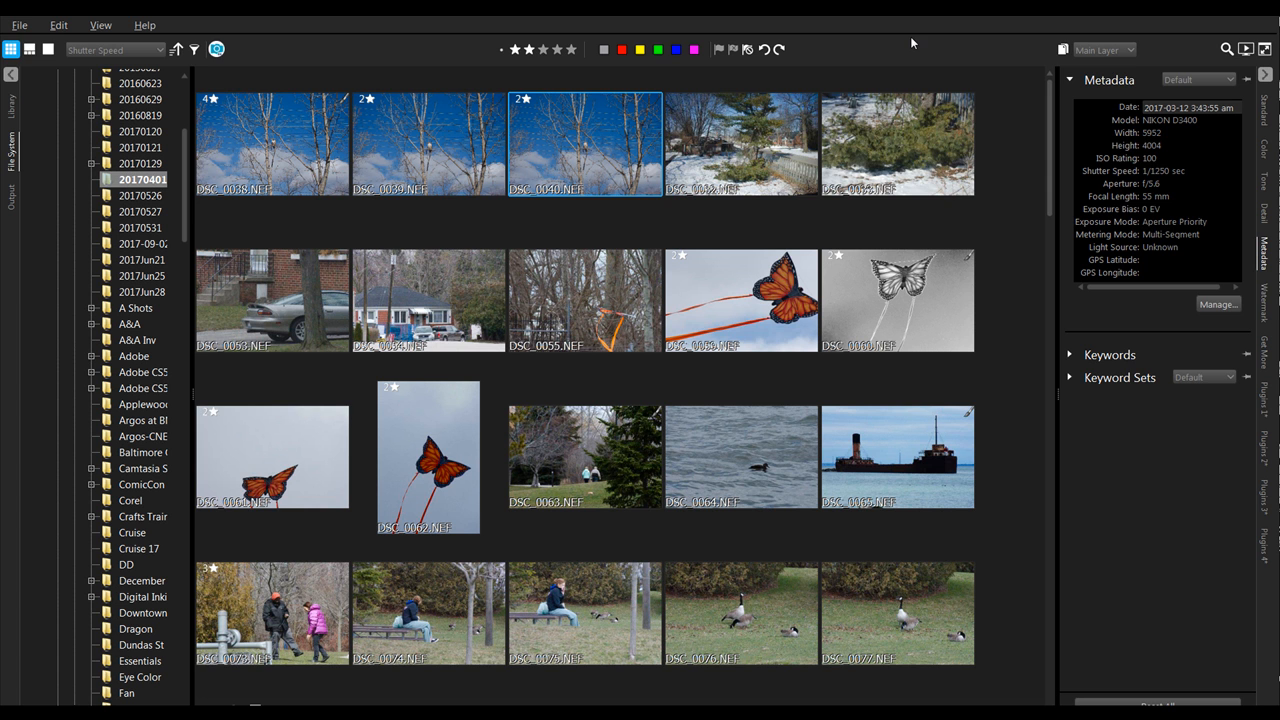
click(1265, 50)
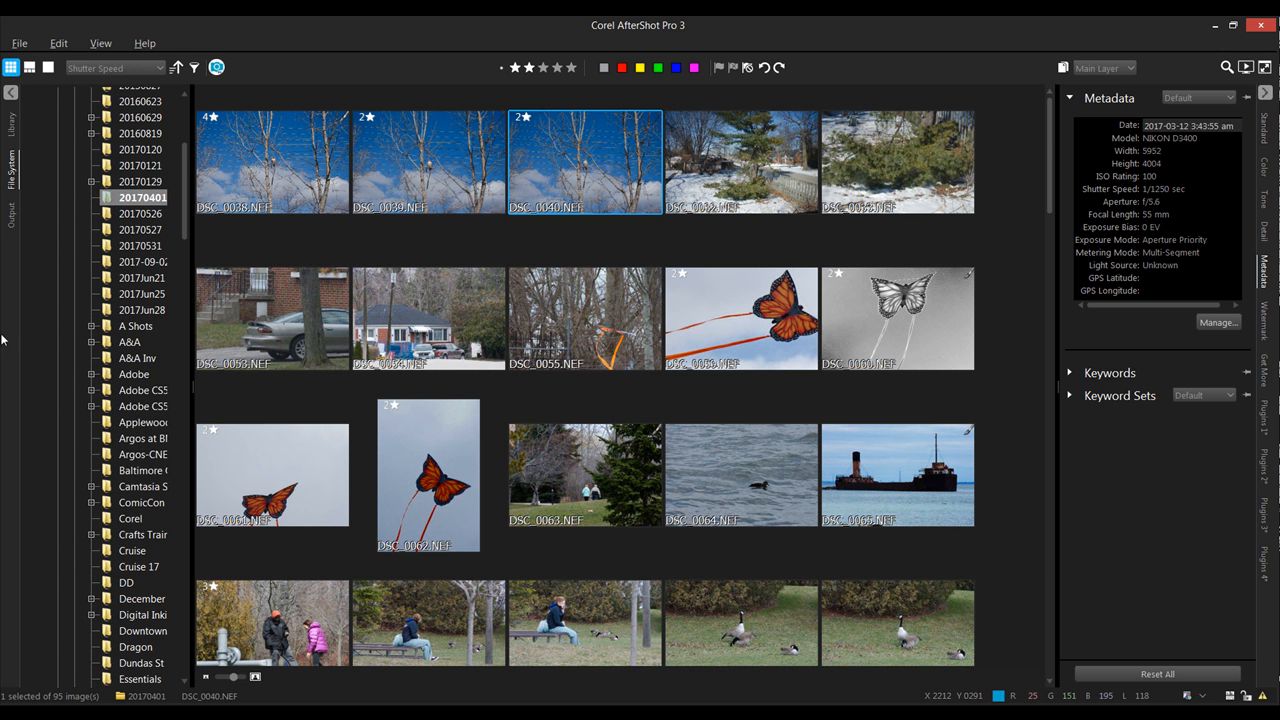
Look over the library catalogs, the folder directory and the batch output and printing presets, ending on the folder directory
click(12, 125)
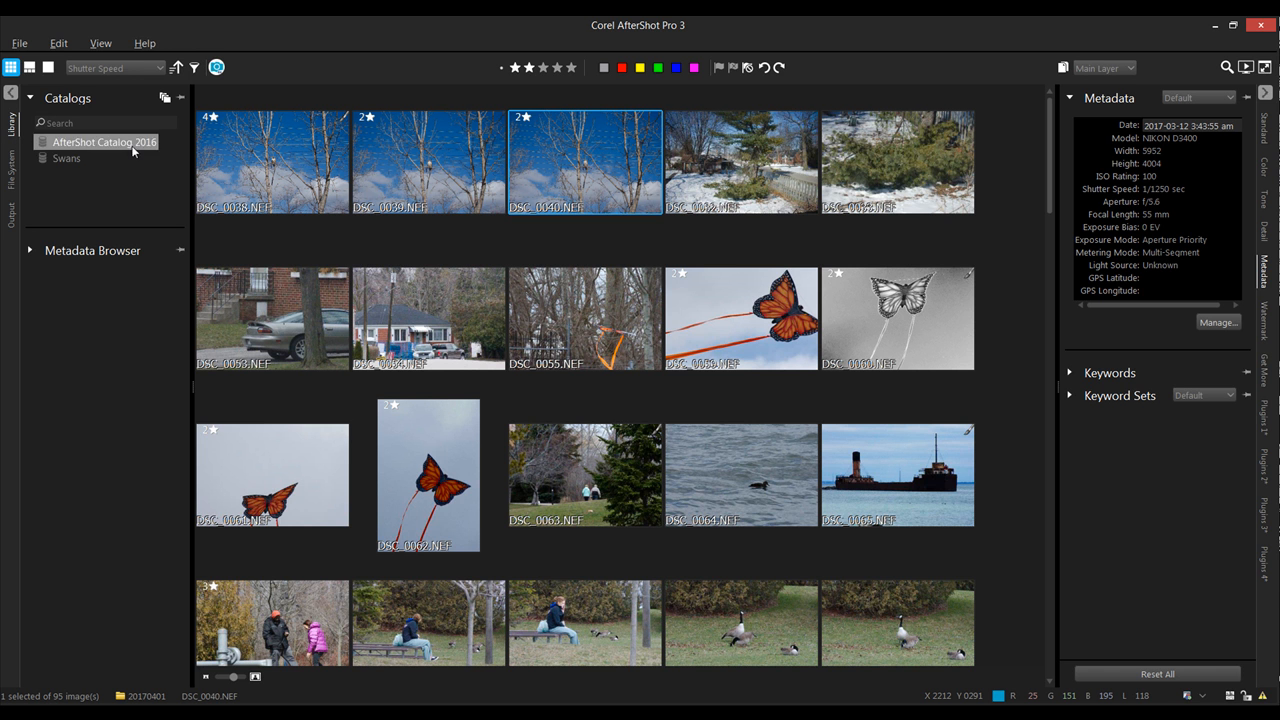
click(13, 172)
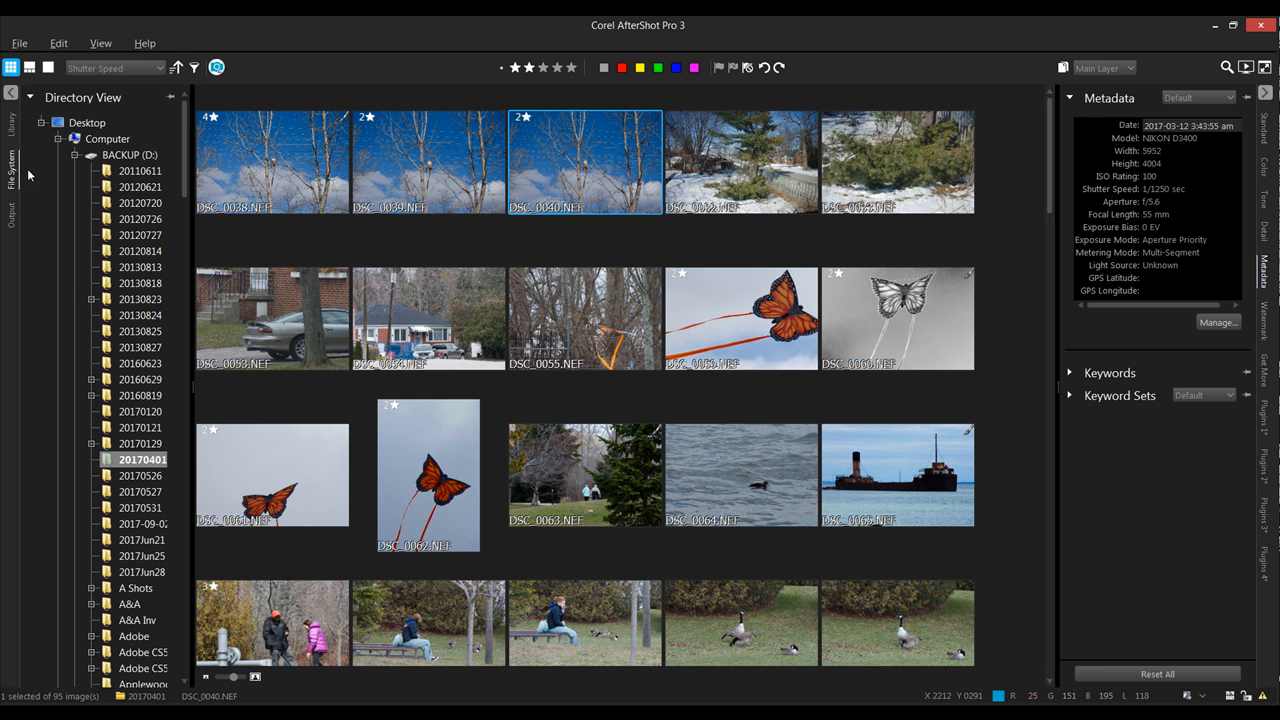
click(11, 215)
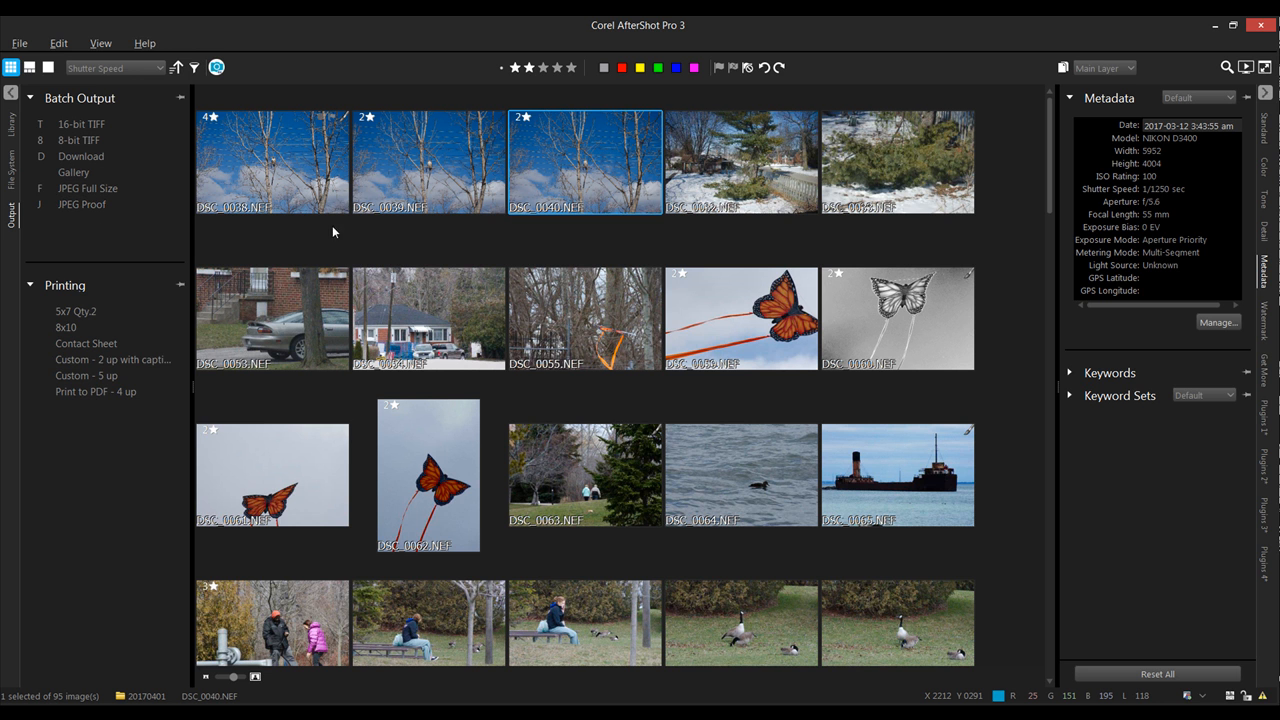
click(11, 180)
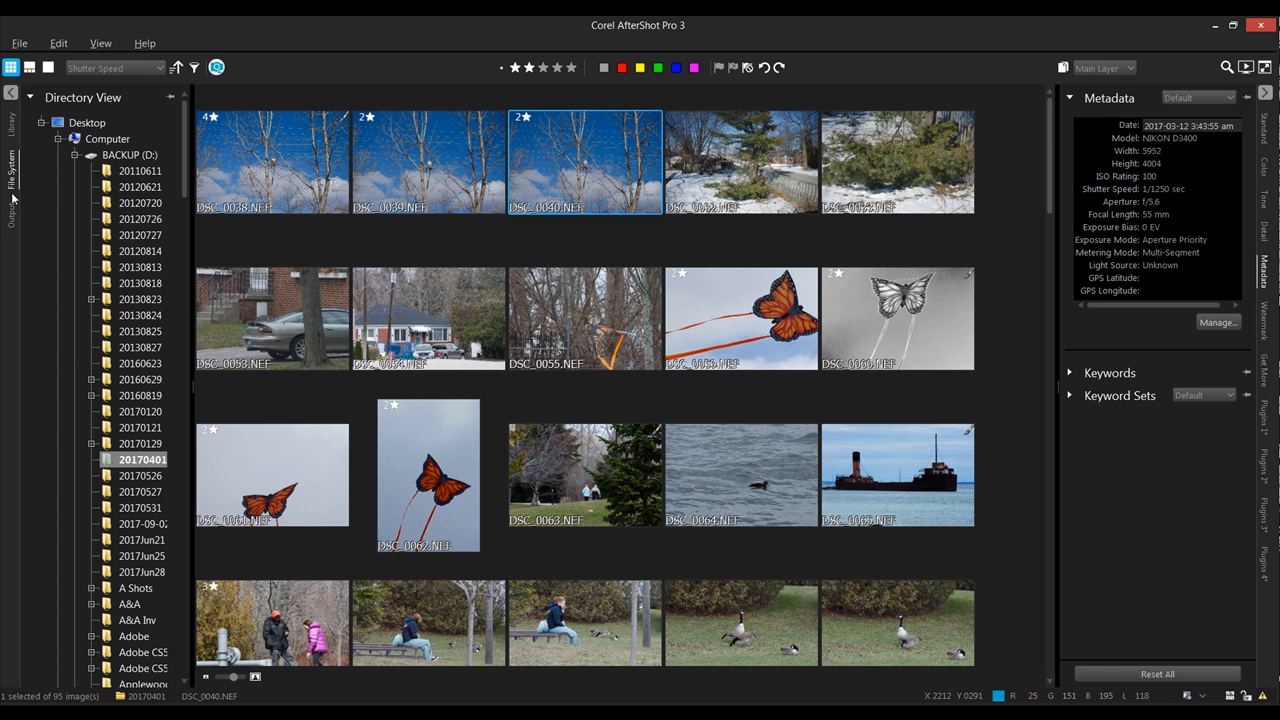
Show DSC_0040.NEF beside the thumbnail strip, then switch to the image-only view
click(30, 67)
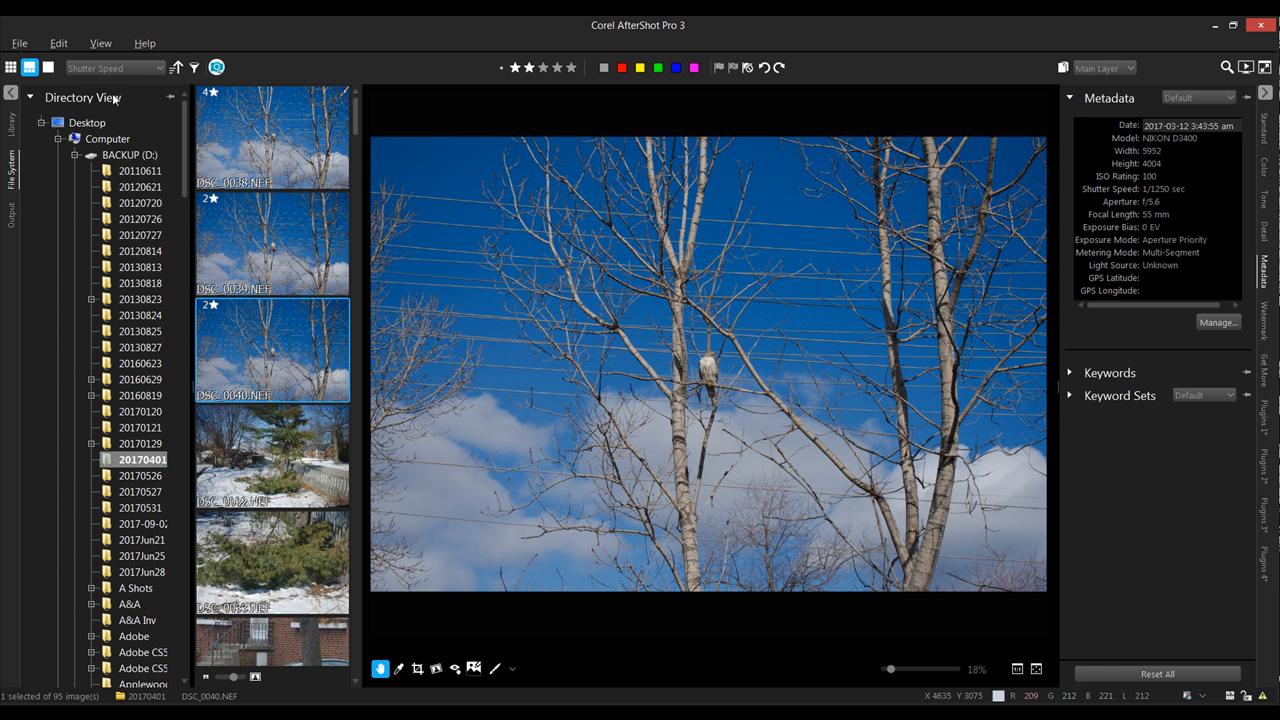
click(48, 67)
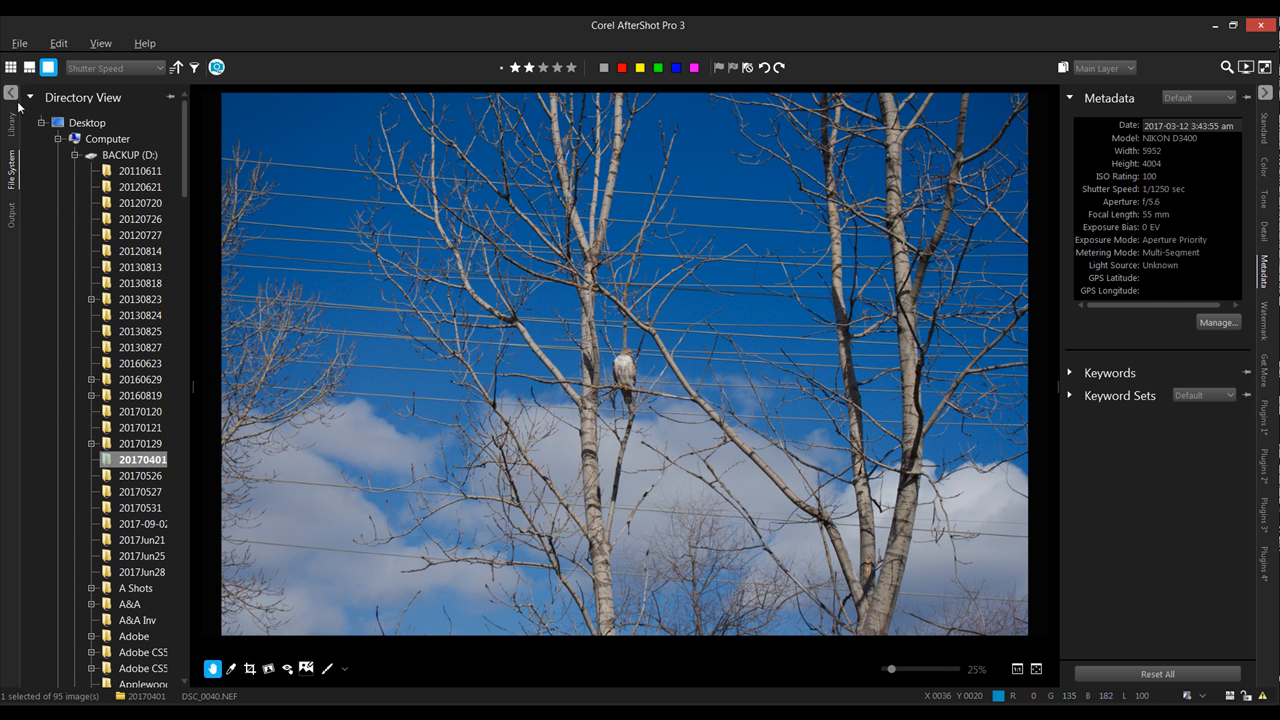
Hide the directory panel, return to the thumbnails and show DSC_0038.NEF in the image-only view
click(11, 93)
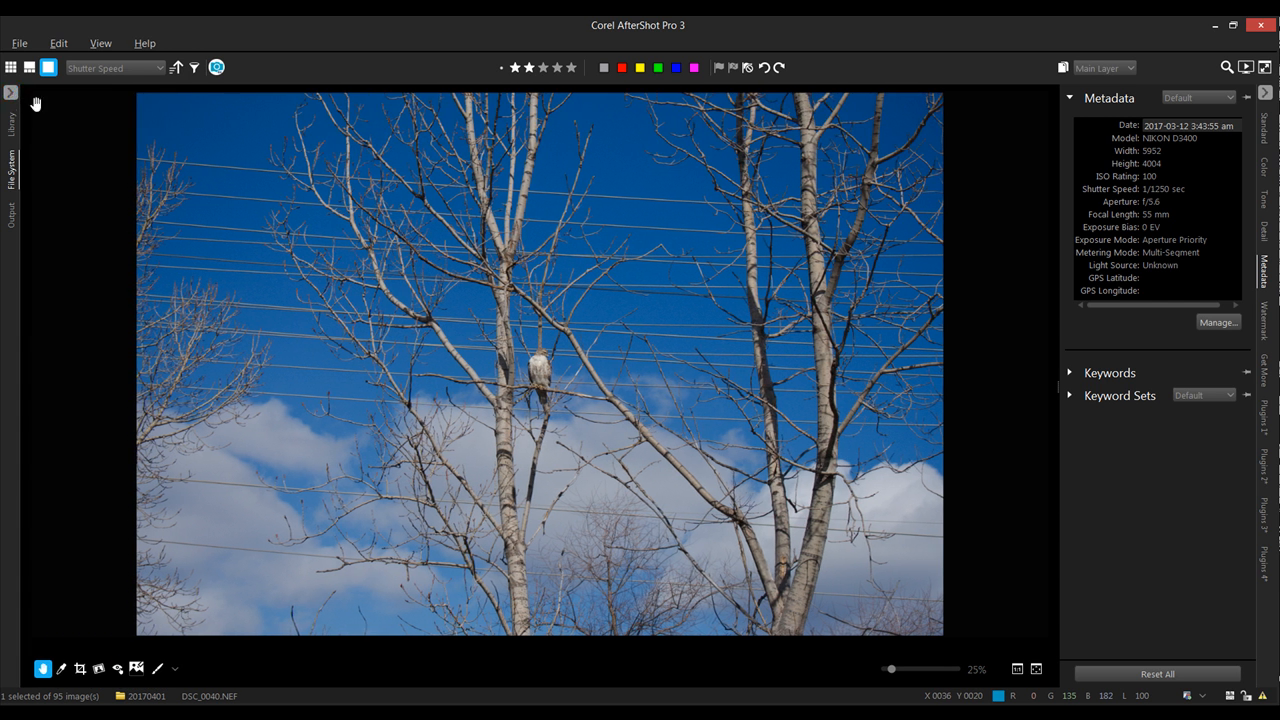
click(551, 388)
click(551, 388)
click(11, 67)
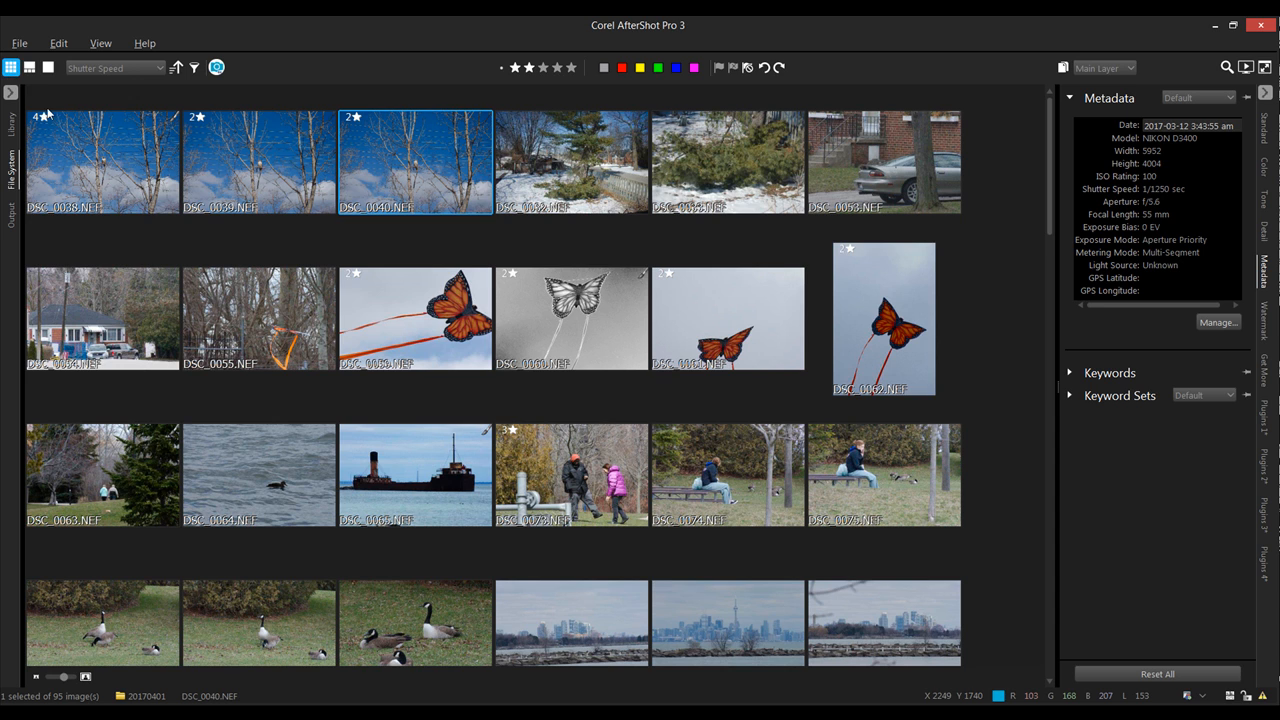
click(86, 195)
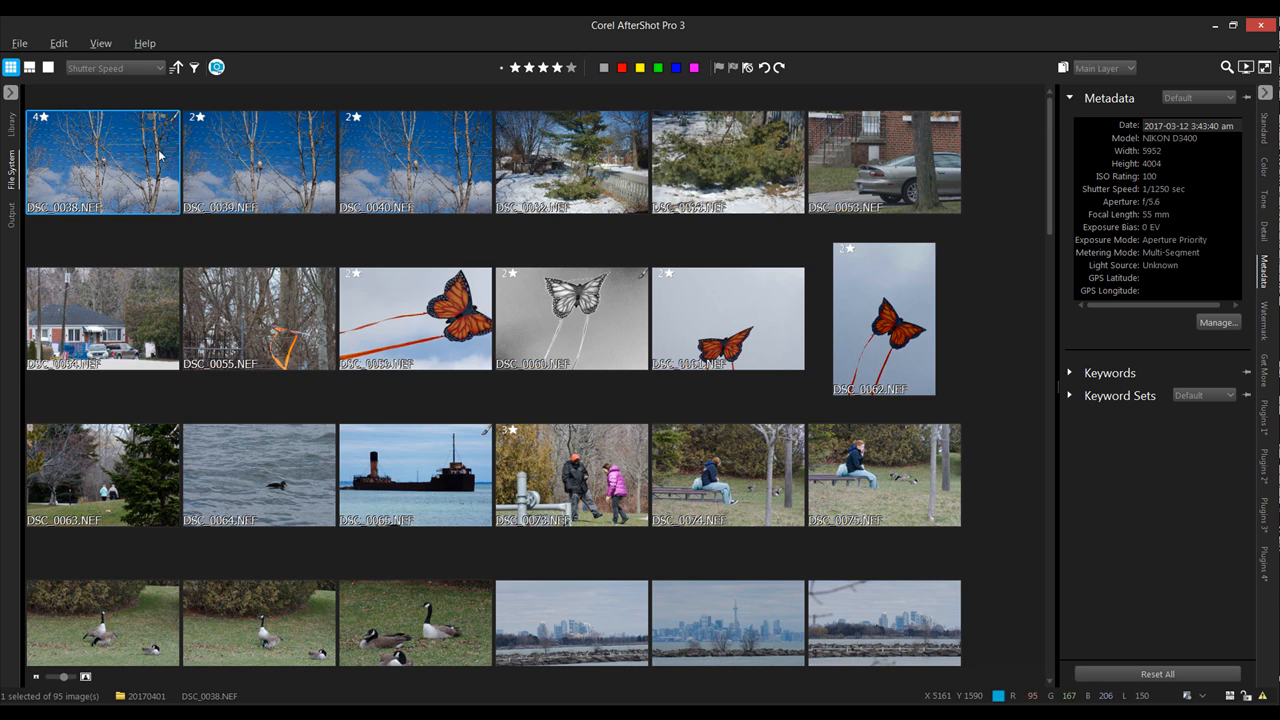
click(45, 70)
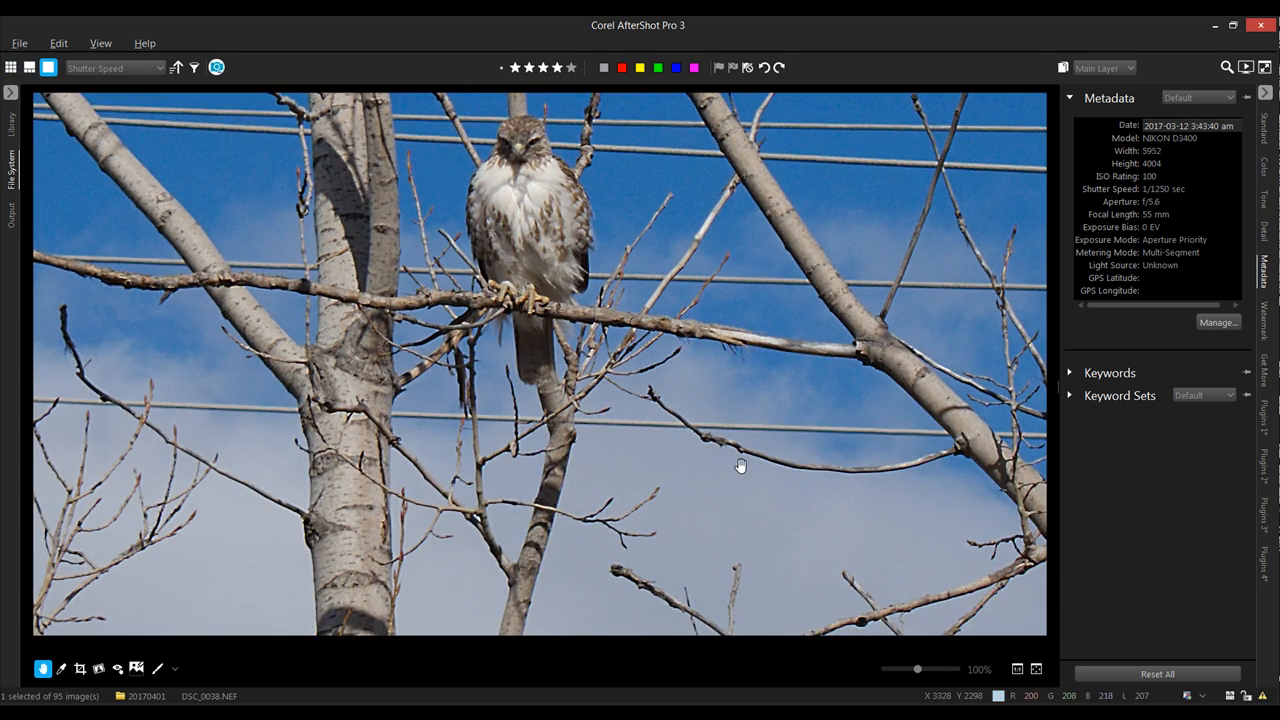
Set the curve's white point for DSC_0038.NEF by sampling the hawk's white chest
scroll(740, 462, up, 3)
scroll(740, 462, down, 3)
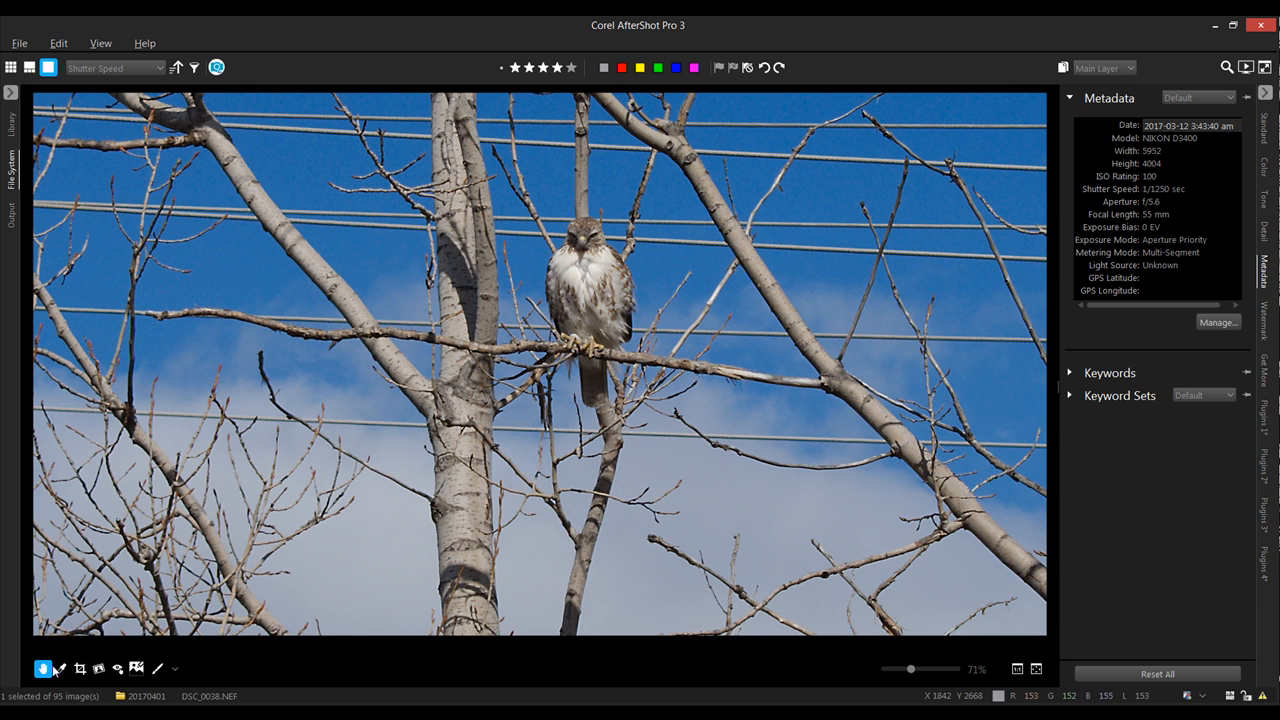
drag(777, 320, 844, 346)
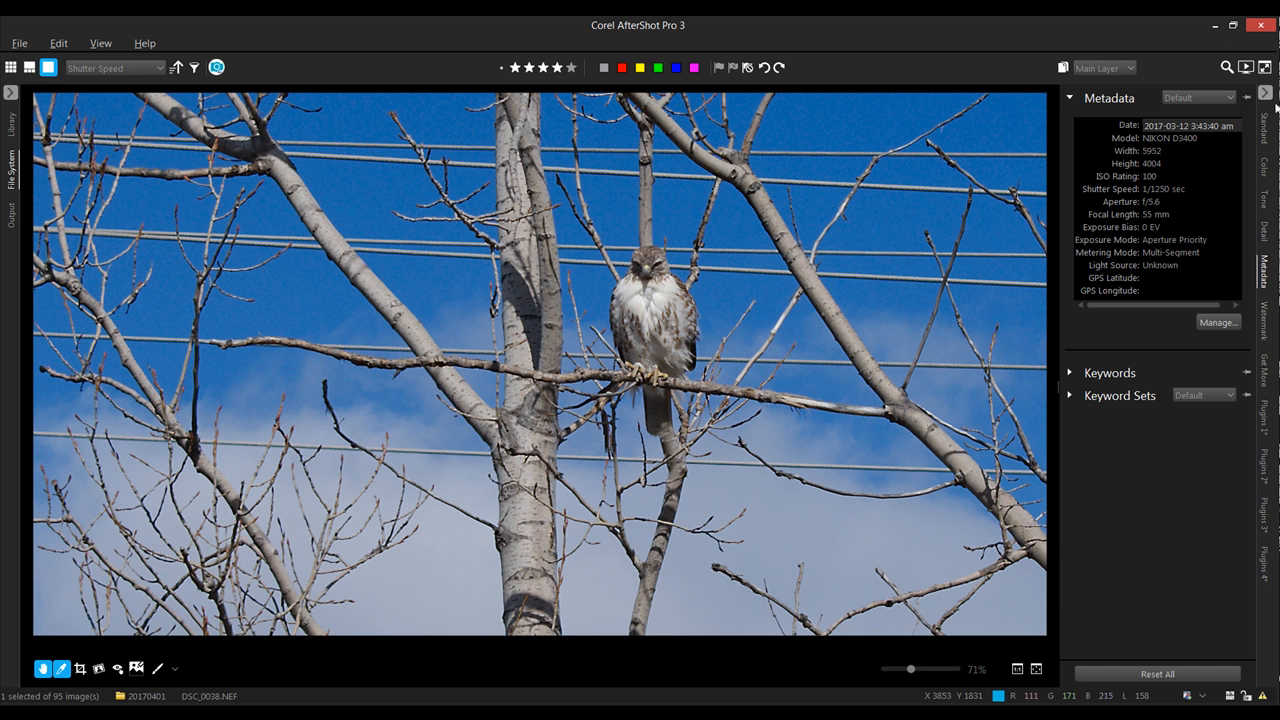
click(1264, 166)
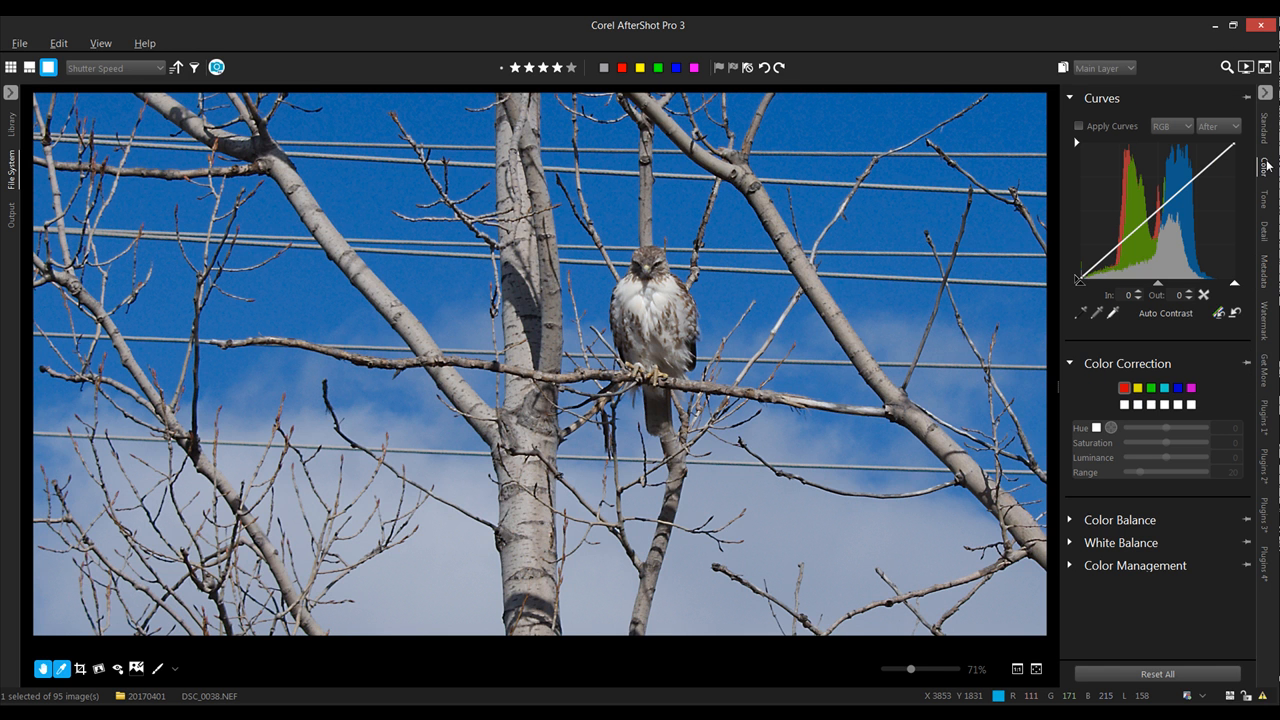
click(1113, 313)
click(665, 293)
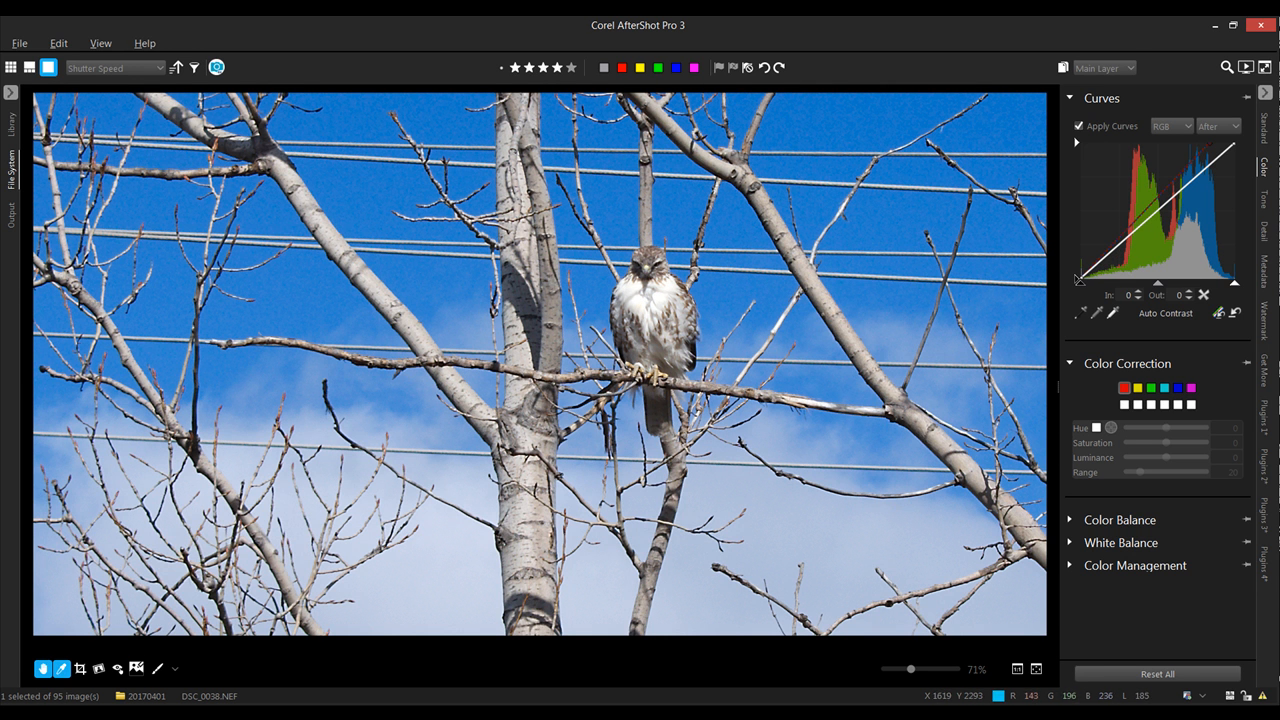
Look at the cropping options without cropping, and view DSC_0038.NEF at 100% and fitted to the window
click(75, 673)
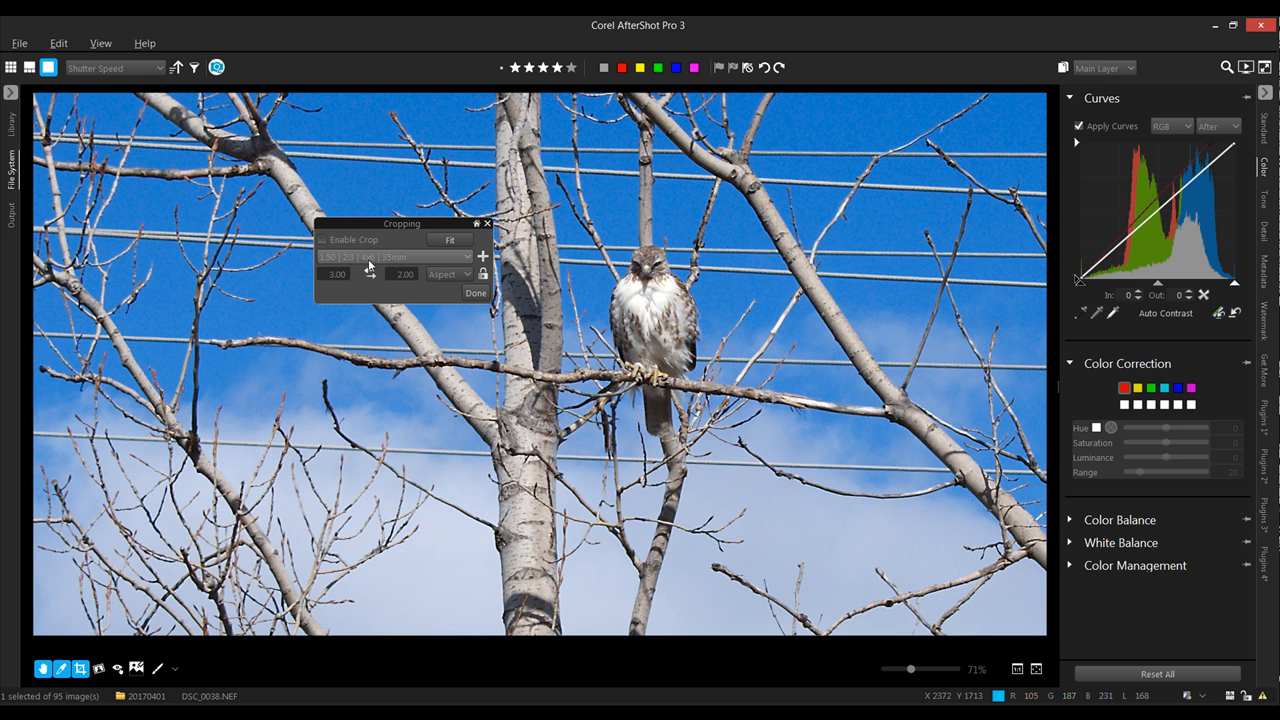
click(488, 224)
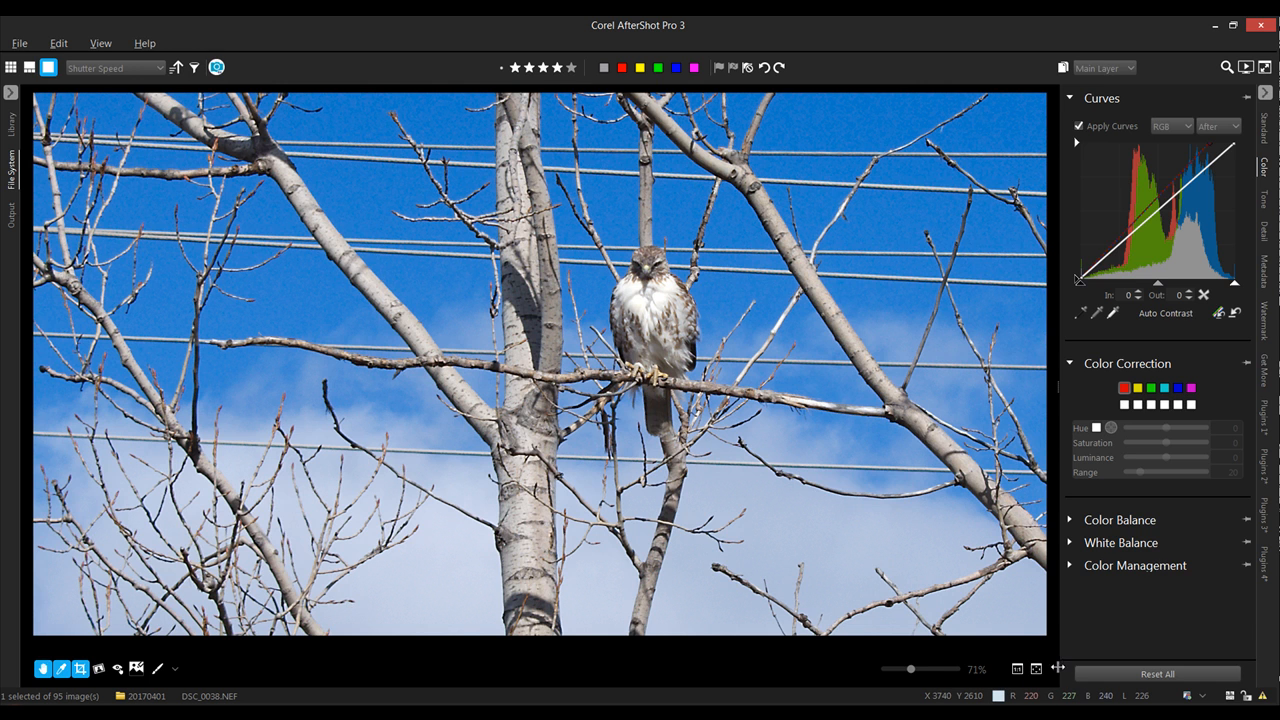
click(1018, 669)
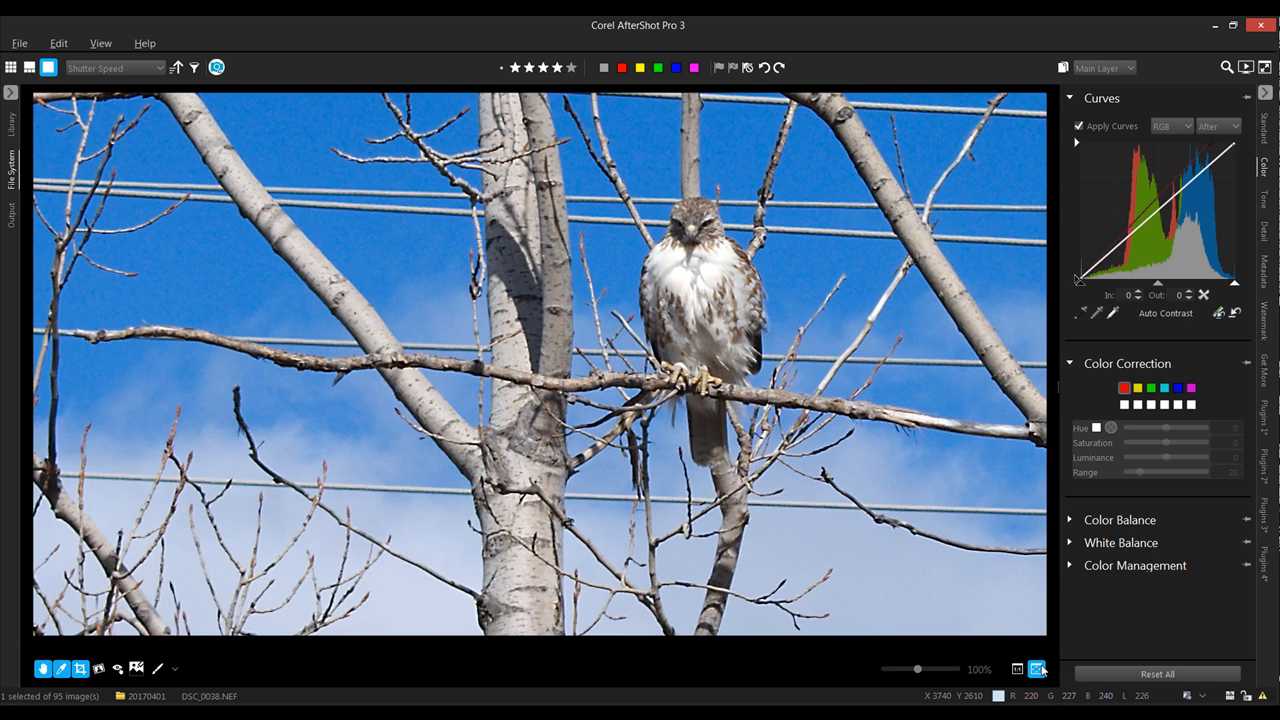
click(1036, 669)
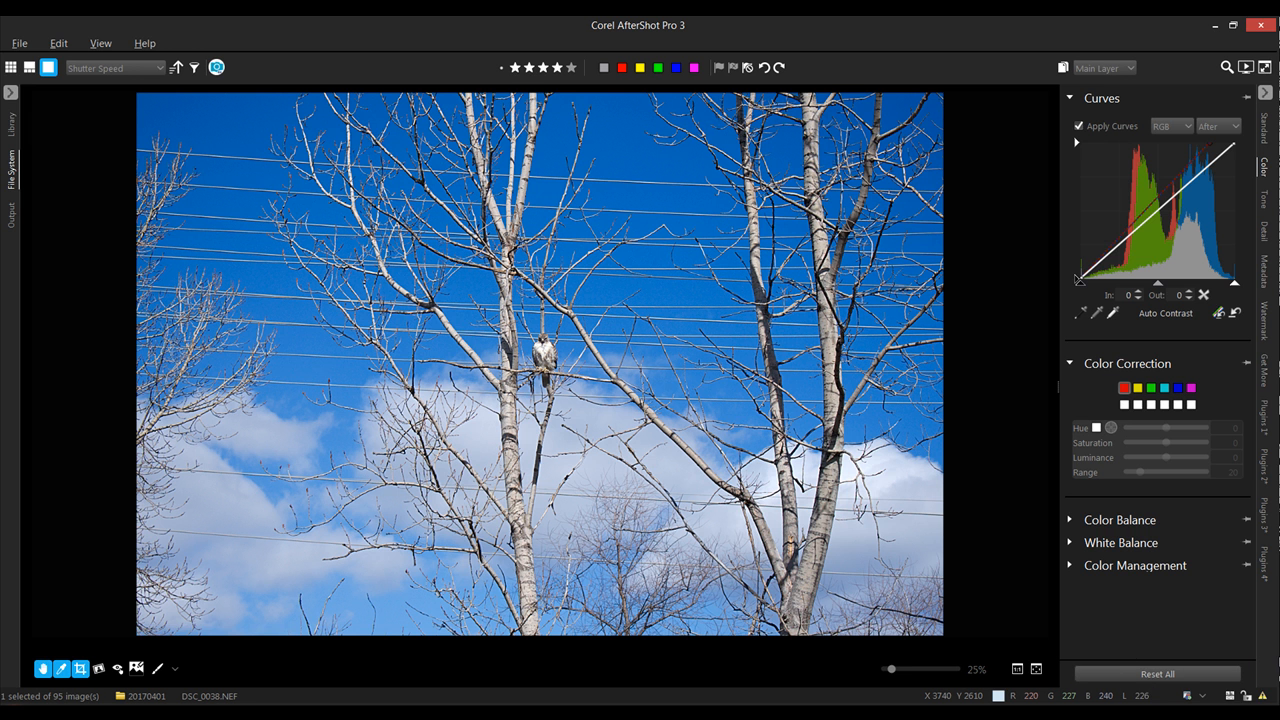
Hide the adjustment tools panel to enlarge the work area, and show it again
click(1264, 697)
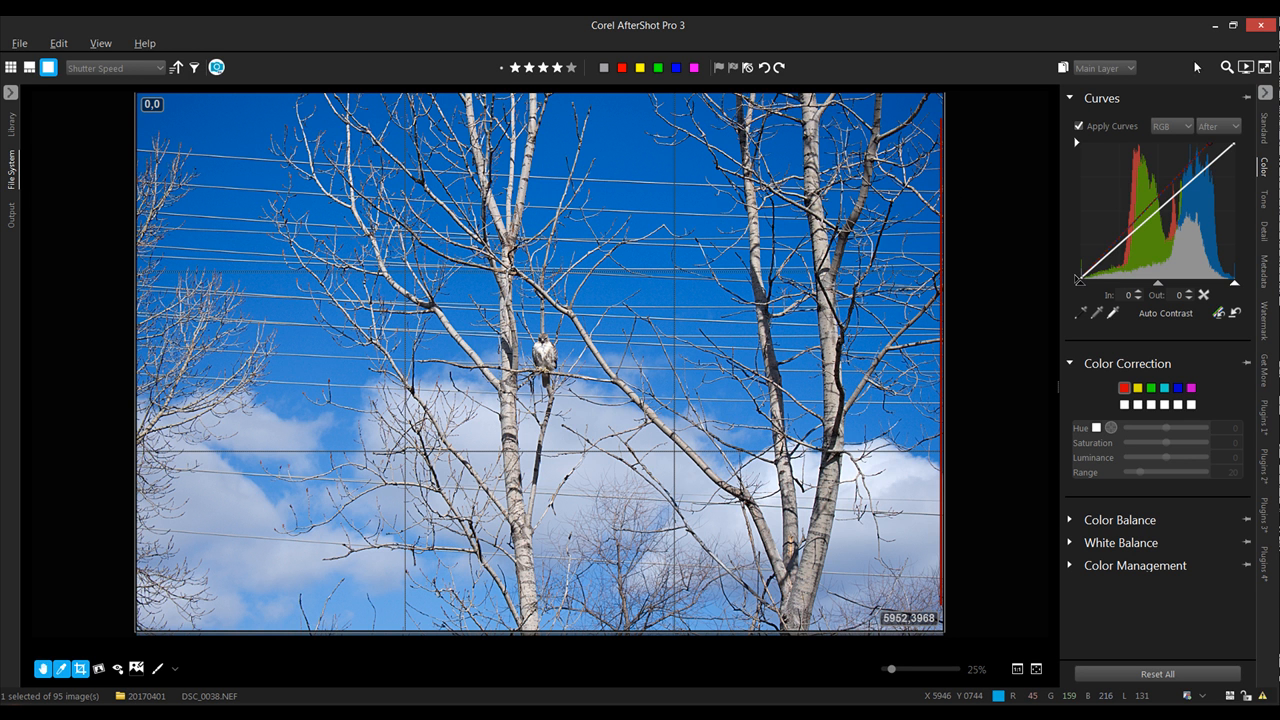
click(1266, 93)
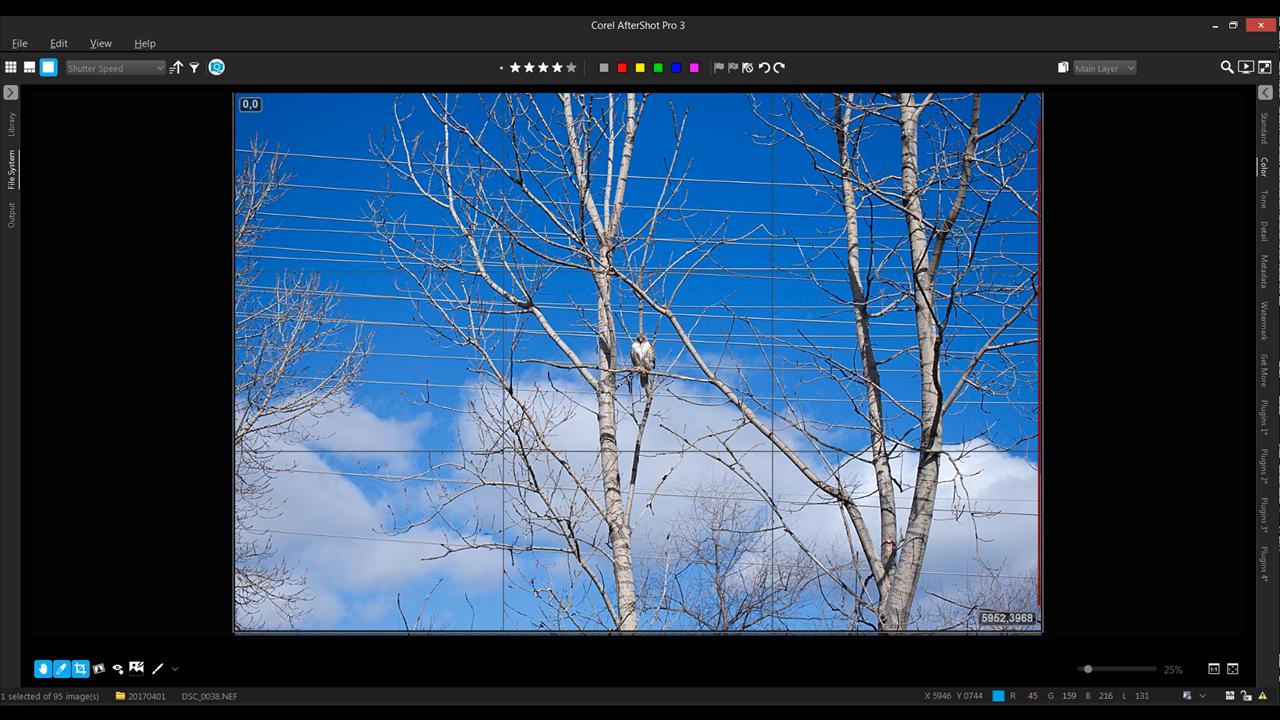
click(1268, 93)
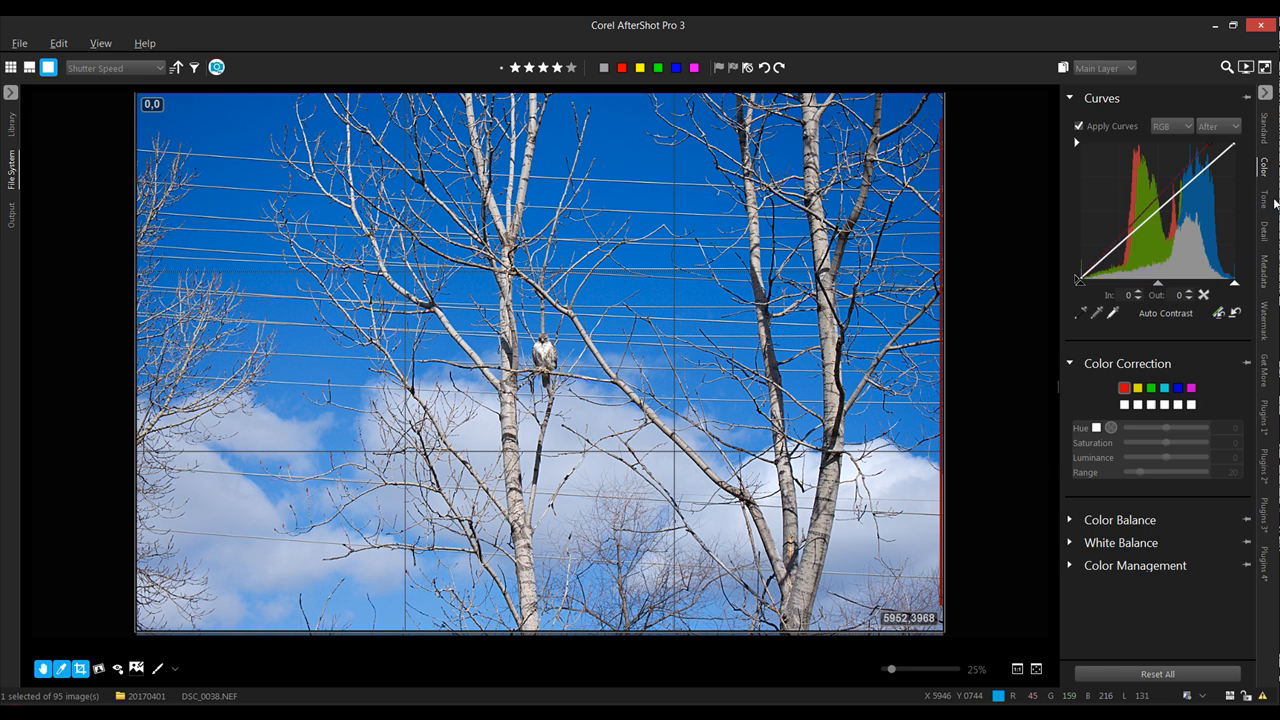
Try AutoLevel and Perfectly Clear separately on DSC_0038.NEF, switching each off again, and leave the crop tool
click(1268, 134)
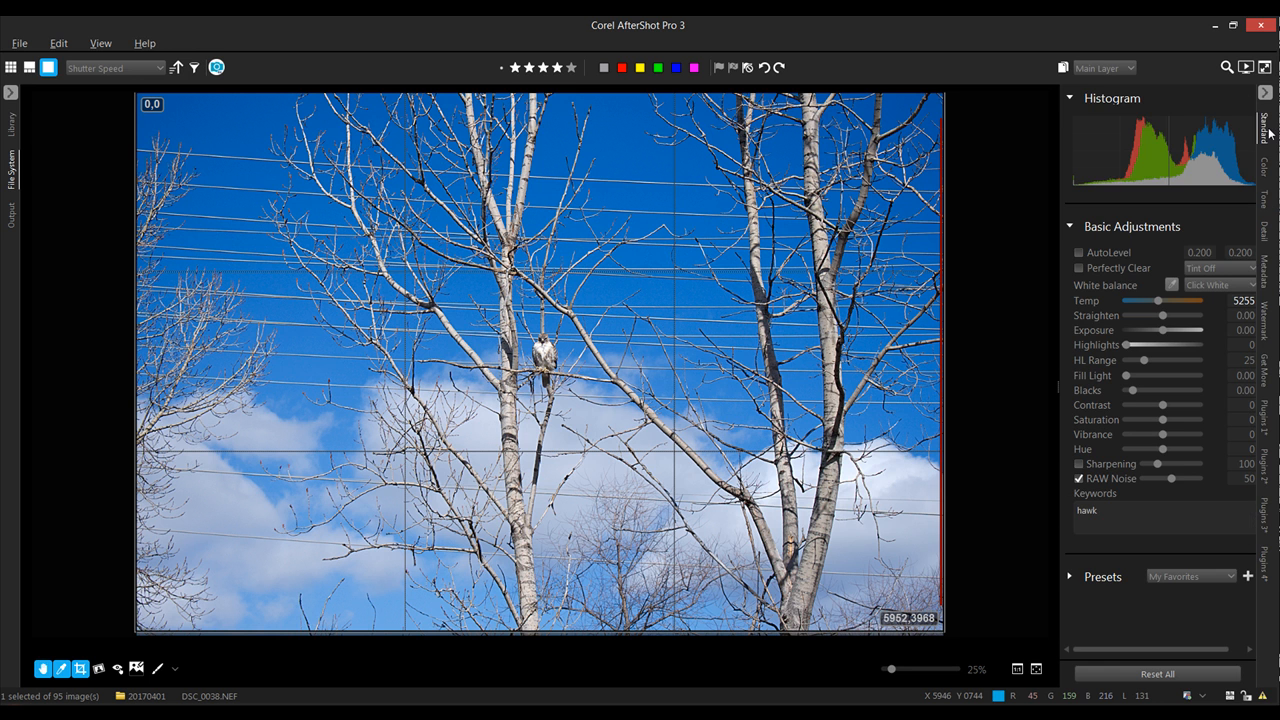
click(1079, 253)
click(1079, 253)
click(1080, 269)
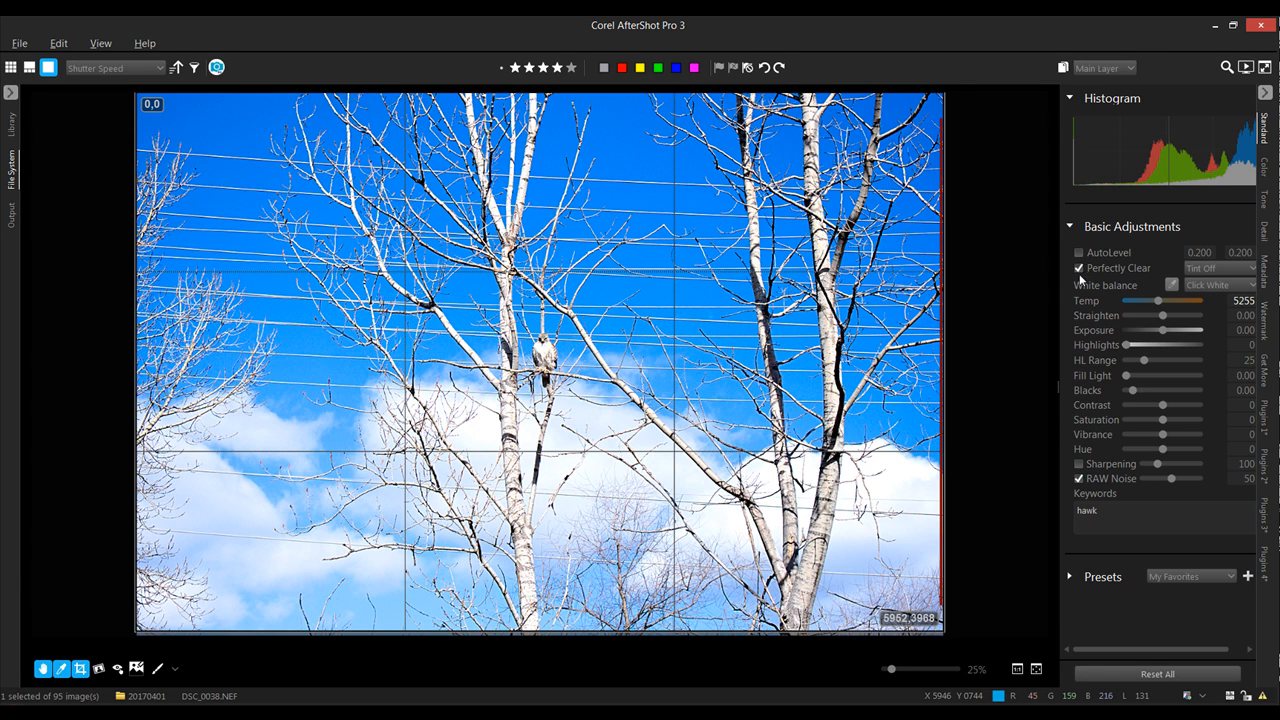
click(1079, 269)
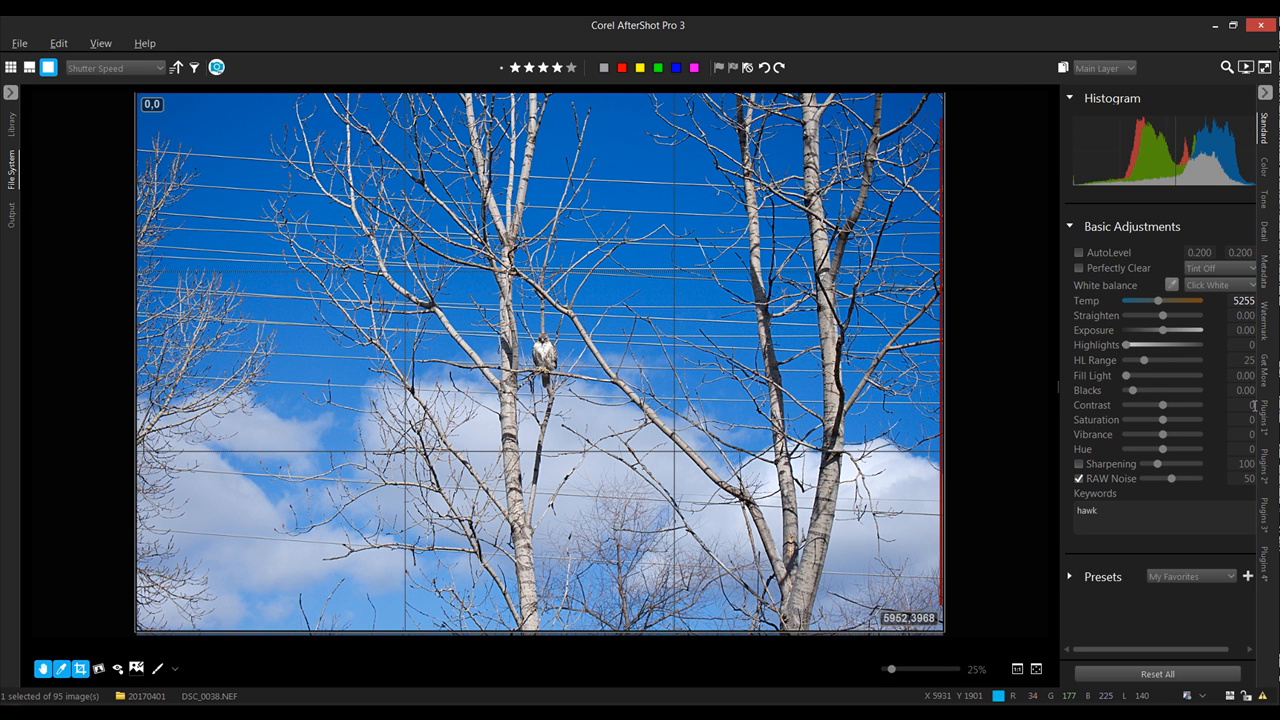
key(c)
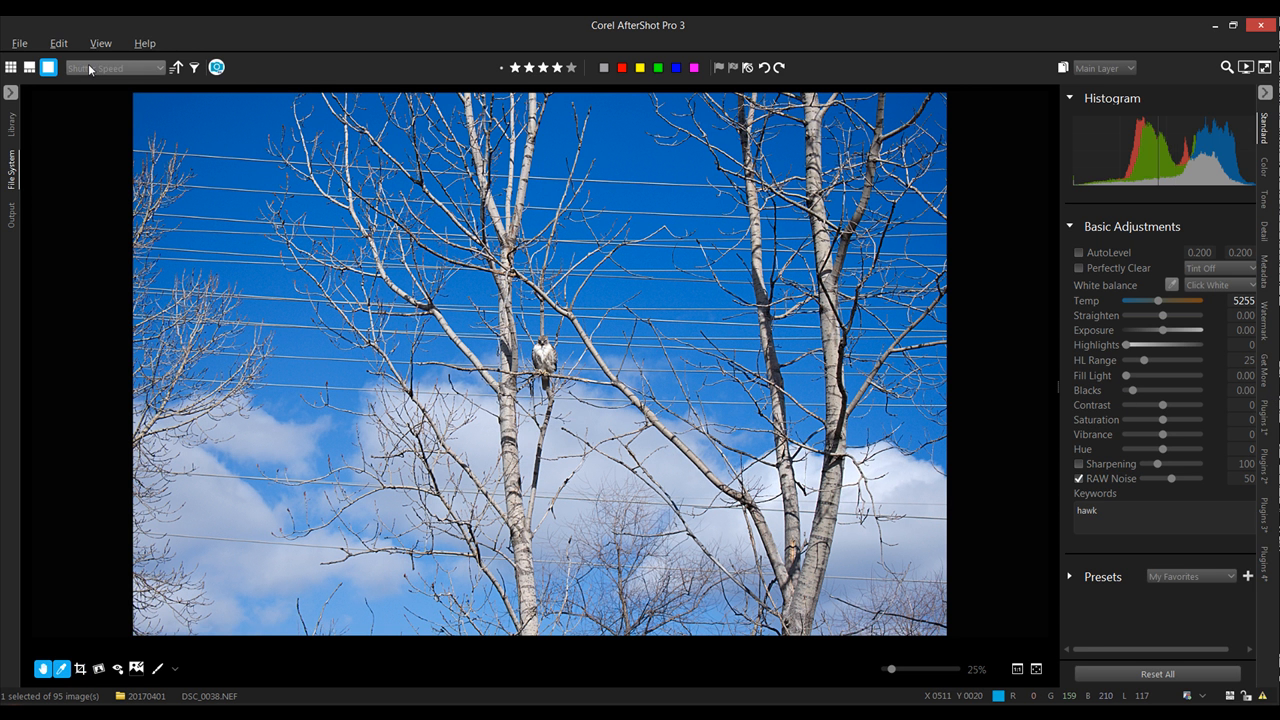
Return to the thumbnails and open DSC_0055.NEF, the kite among the trees, in the image view
click(10, 67)
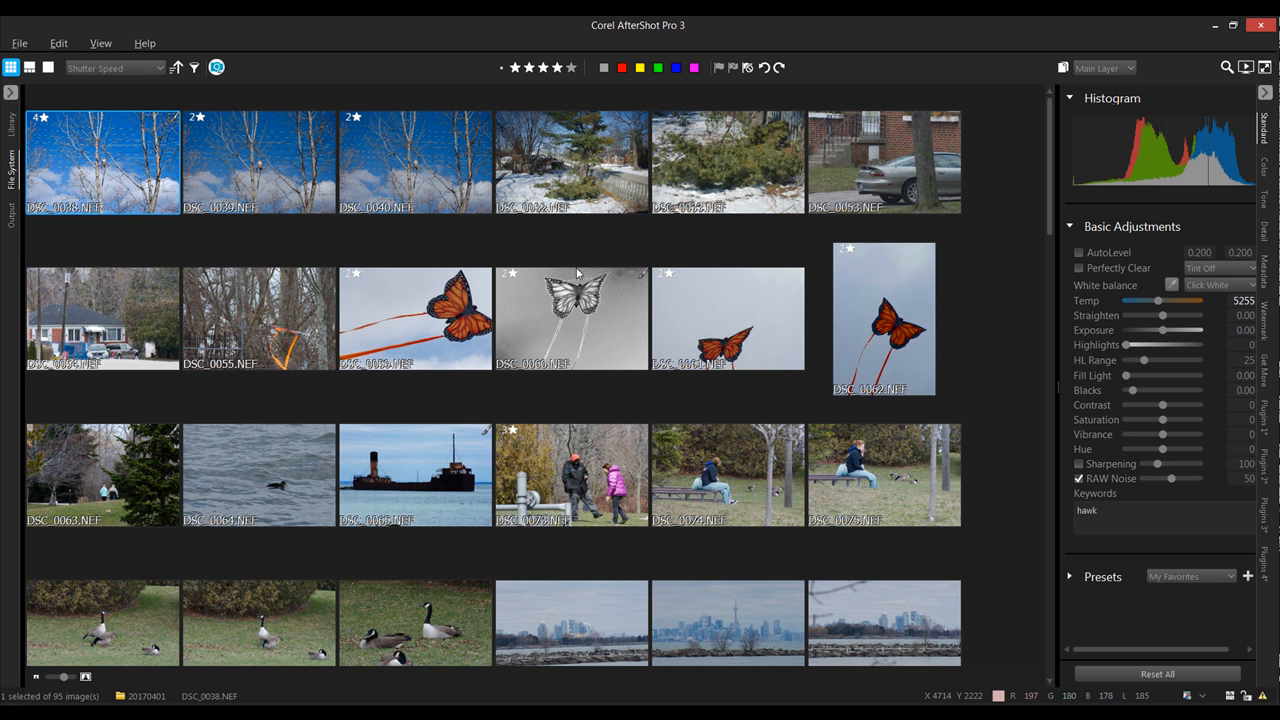
click(234, 324)
double_click(252, 322)
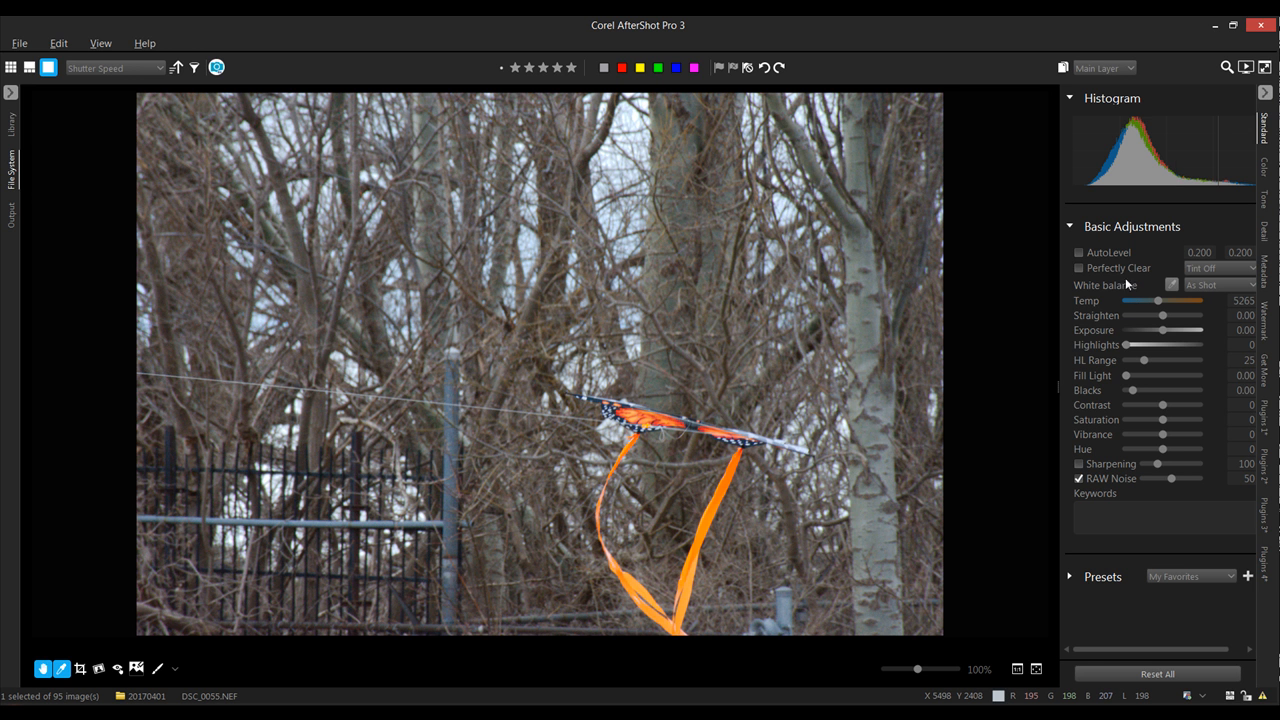
Try Perfectly Clear, AutoLevel and a Vibrance of -100 separately on DSC_0055.NEF, reverting each one
click(1079, 268)
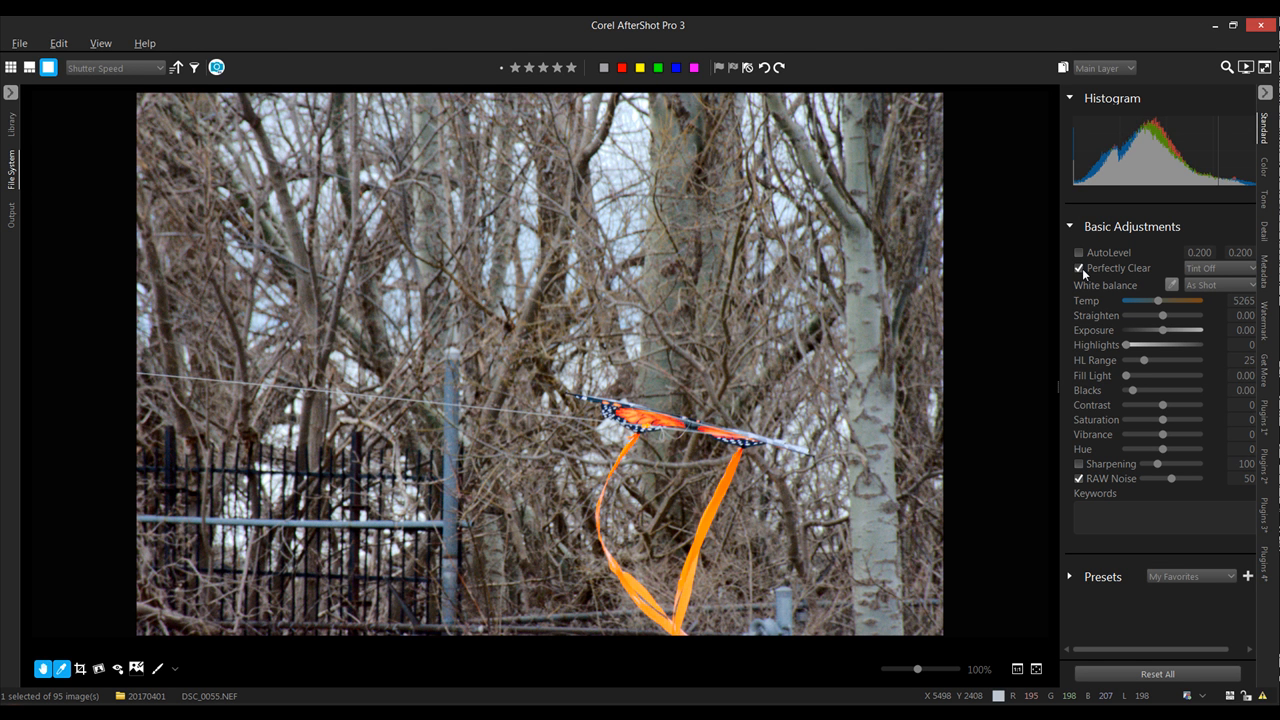
click(1079, 268)
click(1079, 253)
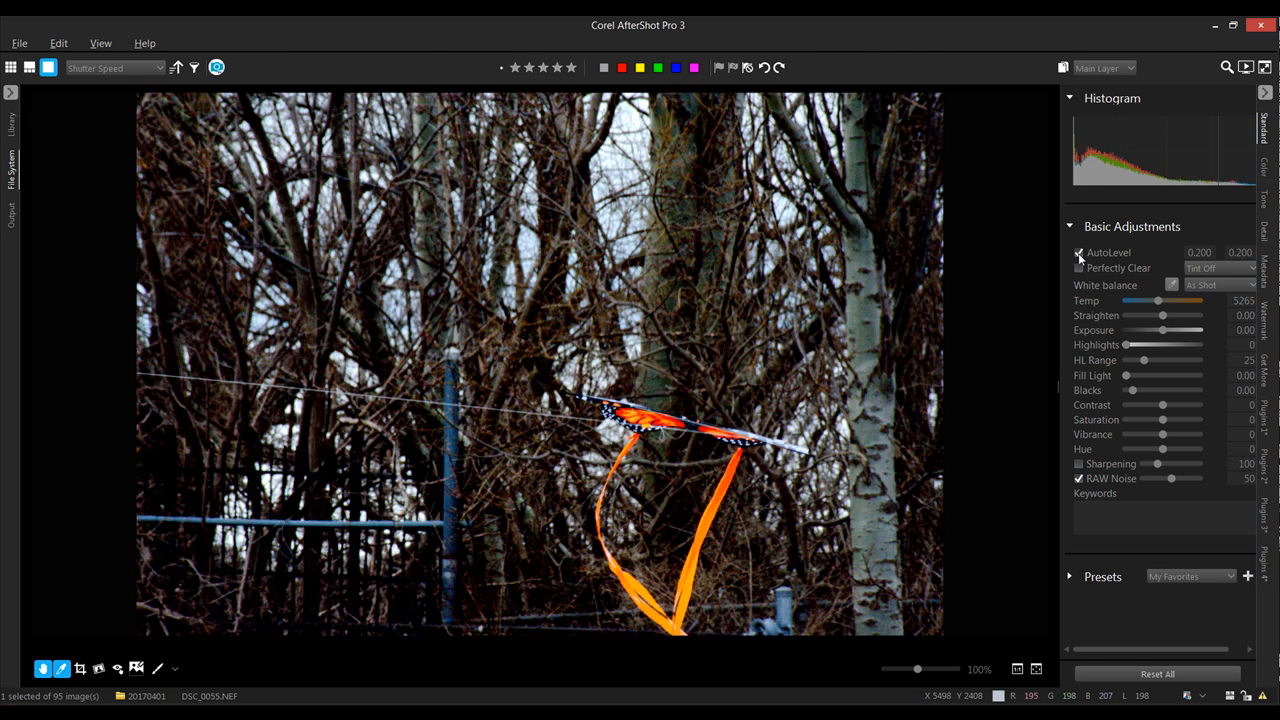
click(1078, 253)
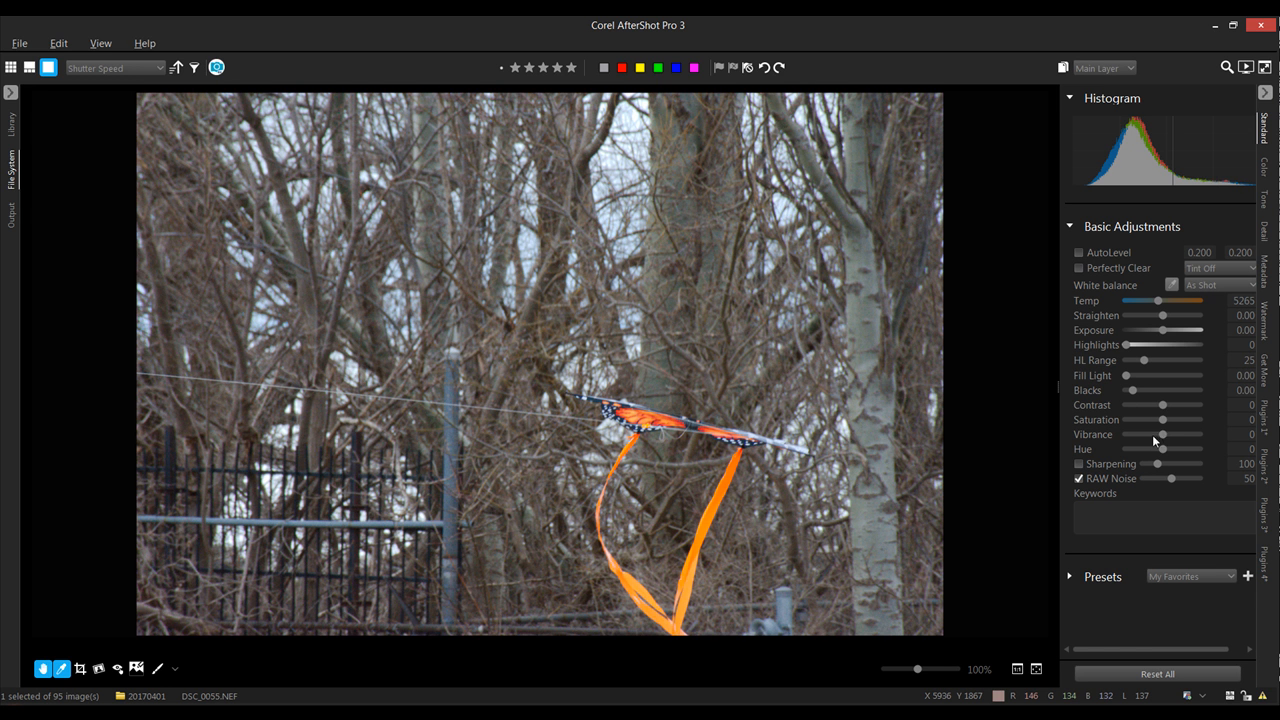
drag(1164, 436, 1091, 432)
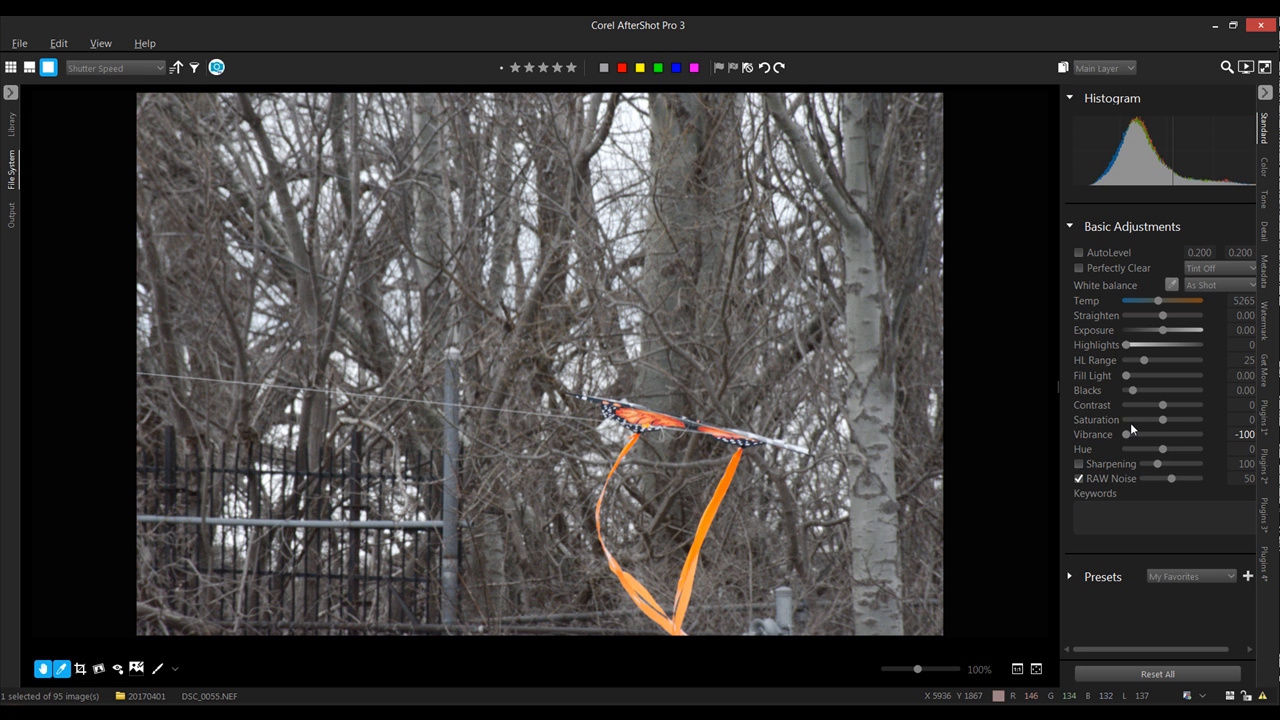
drag(1127, 434, 1162, 434)
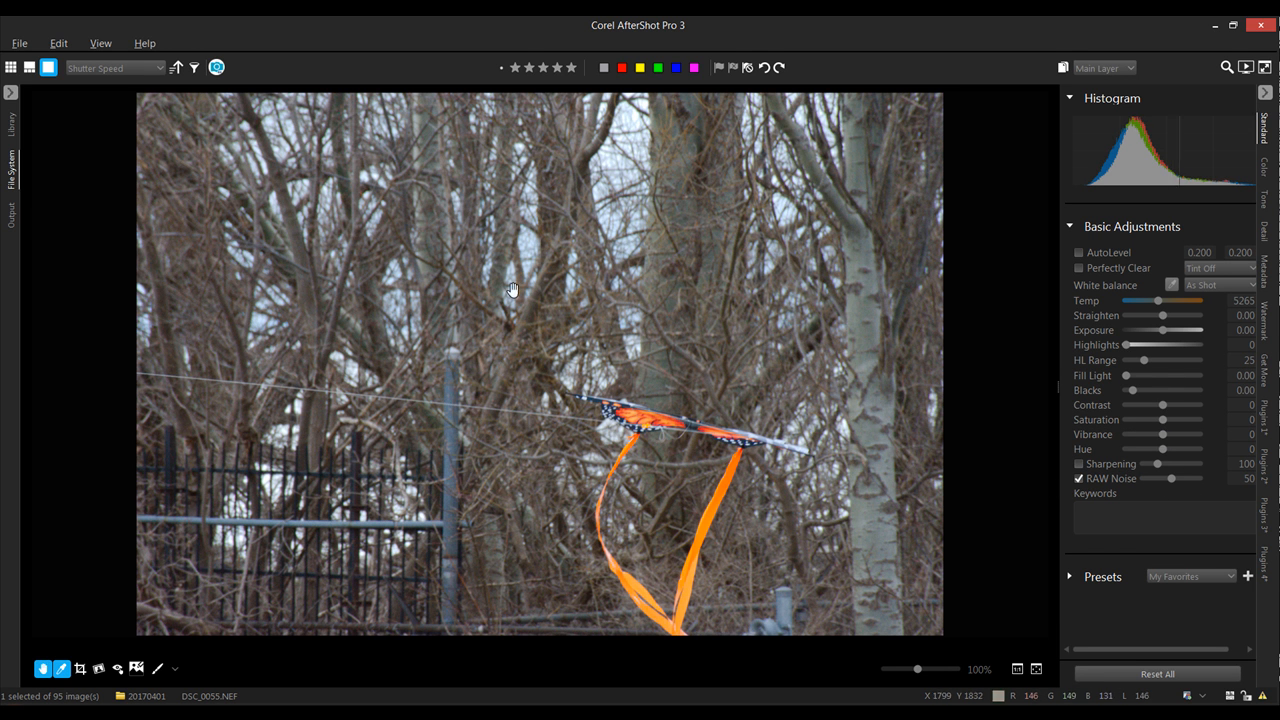
Raise the contrast of DSC_0055.NEF with an S-shaped RGB curve, pulling both end points inward and placing an upper point at In 213, Out 239
click(1265, 168)
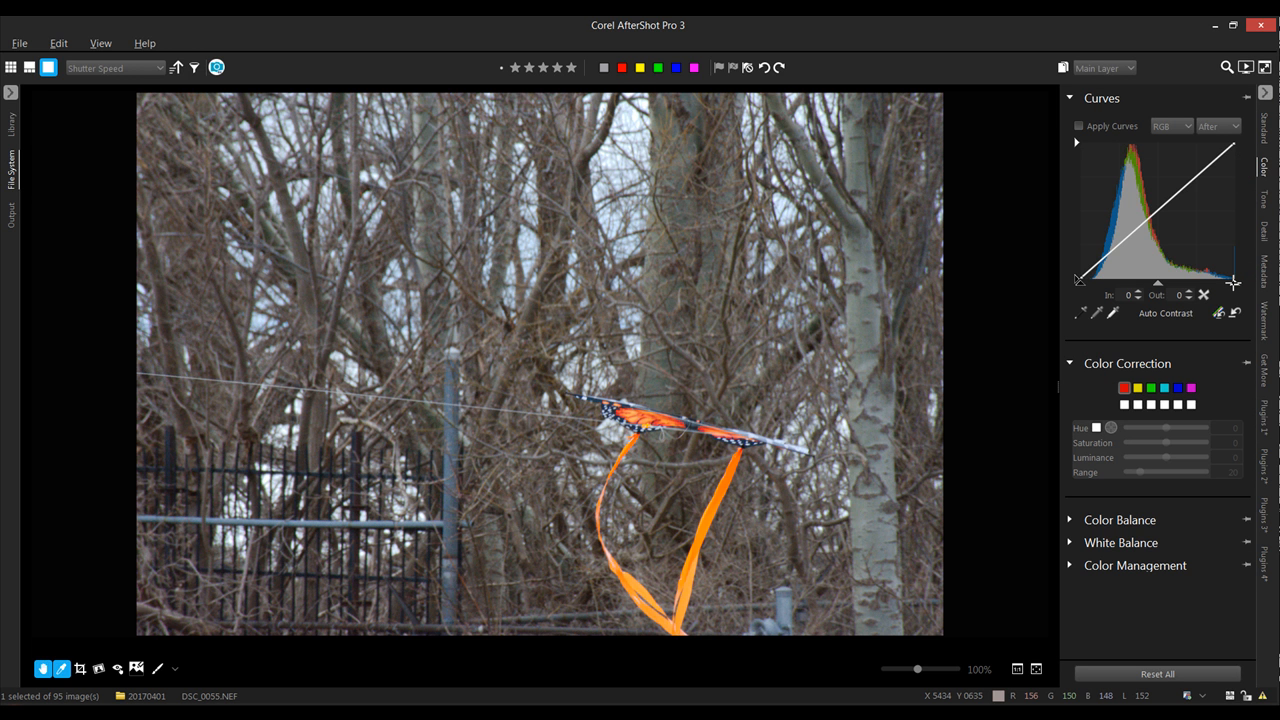
drag(1234, 283, 1226, 283)
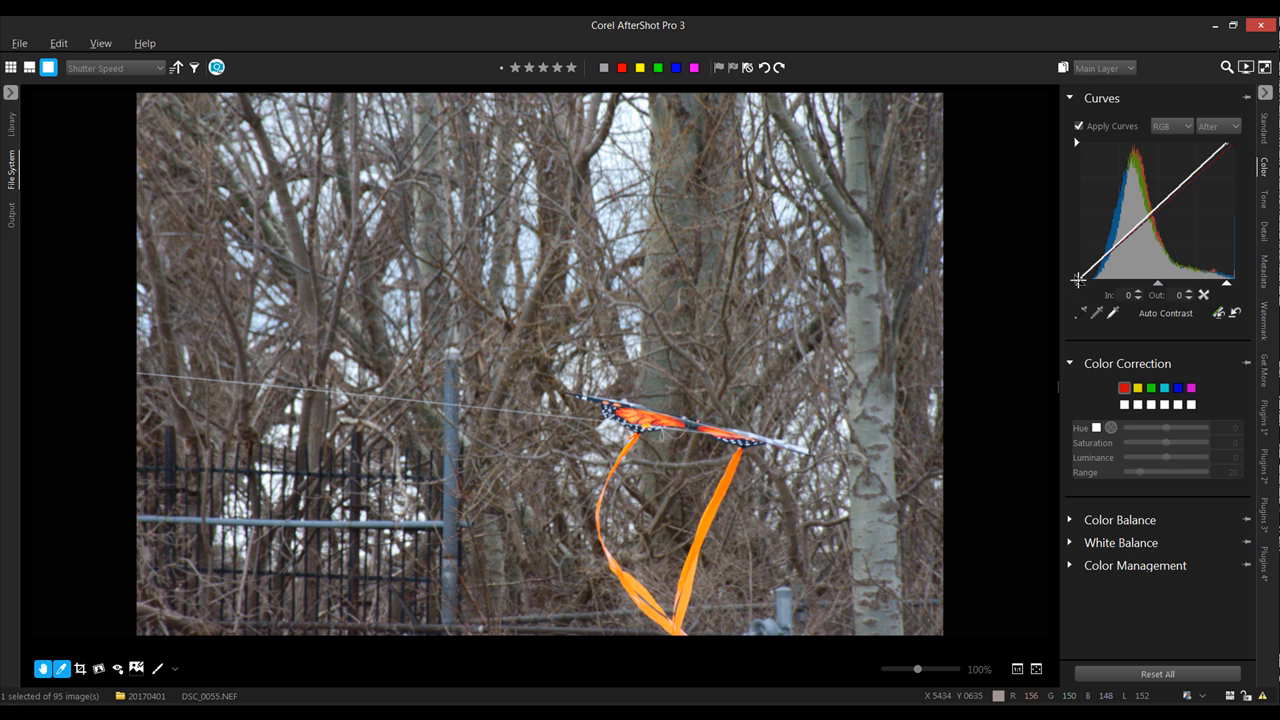
drag(1078, 280, 1118, 265)
drag(1205, 170, 1203, 150)
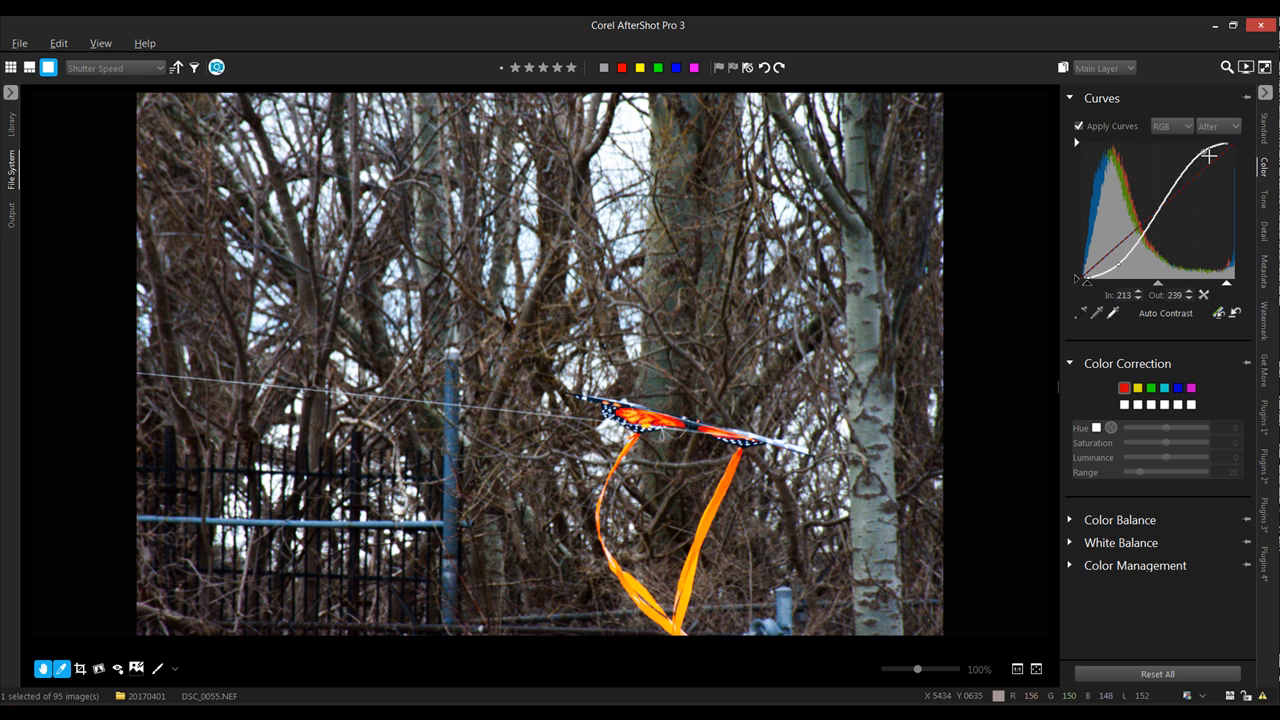
Open DSC_0073.NEF from the thumbnails and brighten it by moving the curve's white point slightly inward
click(11, 67)
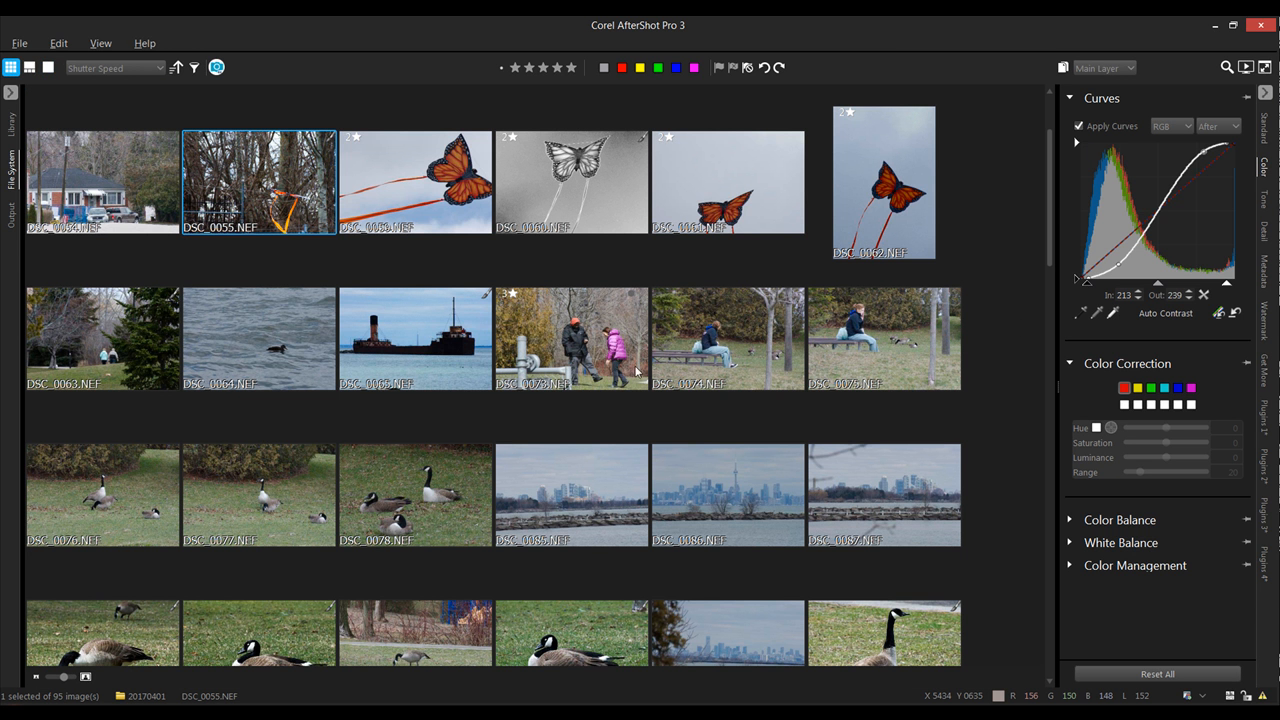
double_click(588, 352)
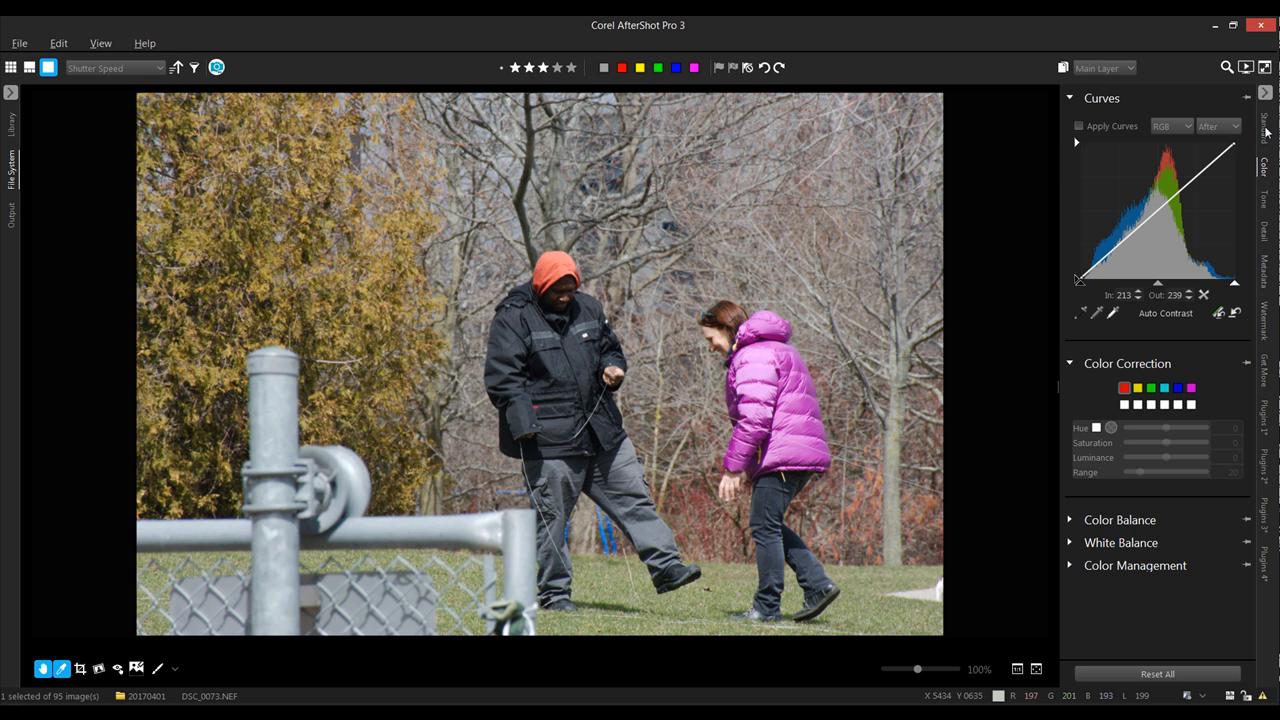
drag(1234, 283, 1225, 281)
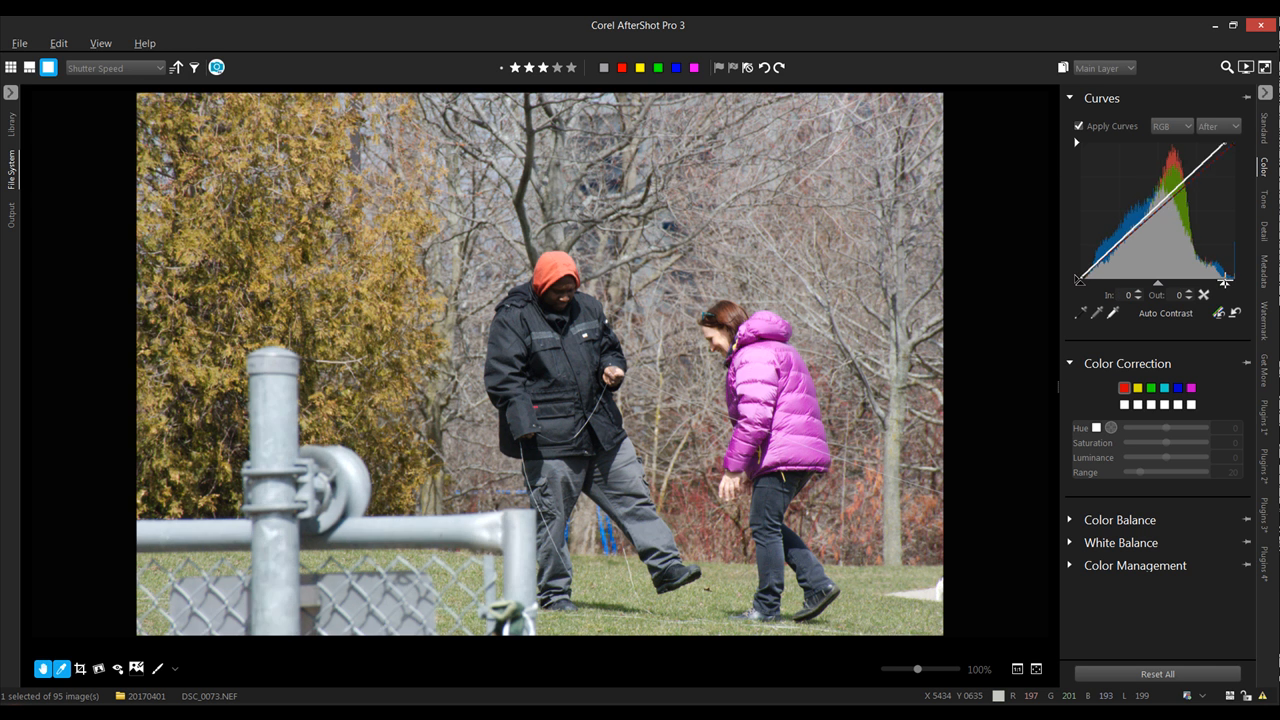
Try Perfectly Clear and AutoLevel separately on DSC_0073.NEF, switching each off, and return to the color adjustments
click(1262, 128)
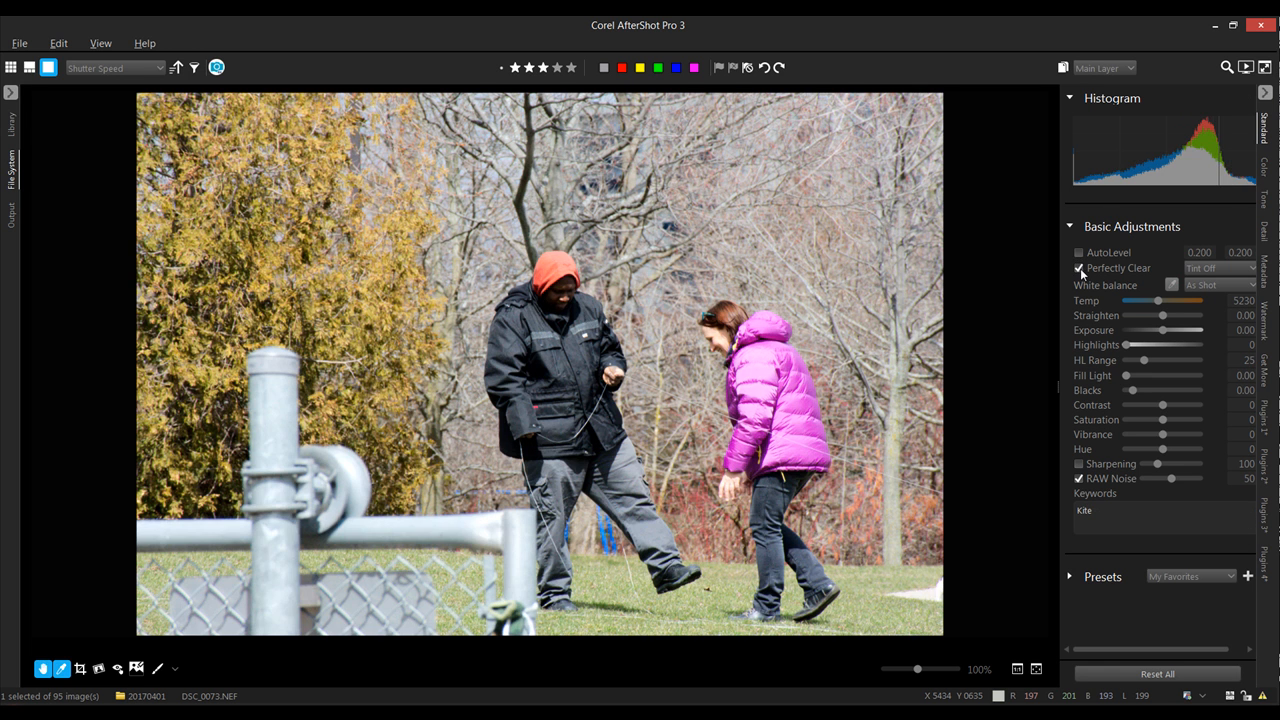
click(1079, 268)
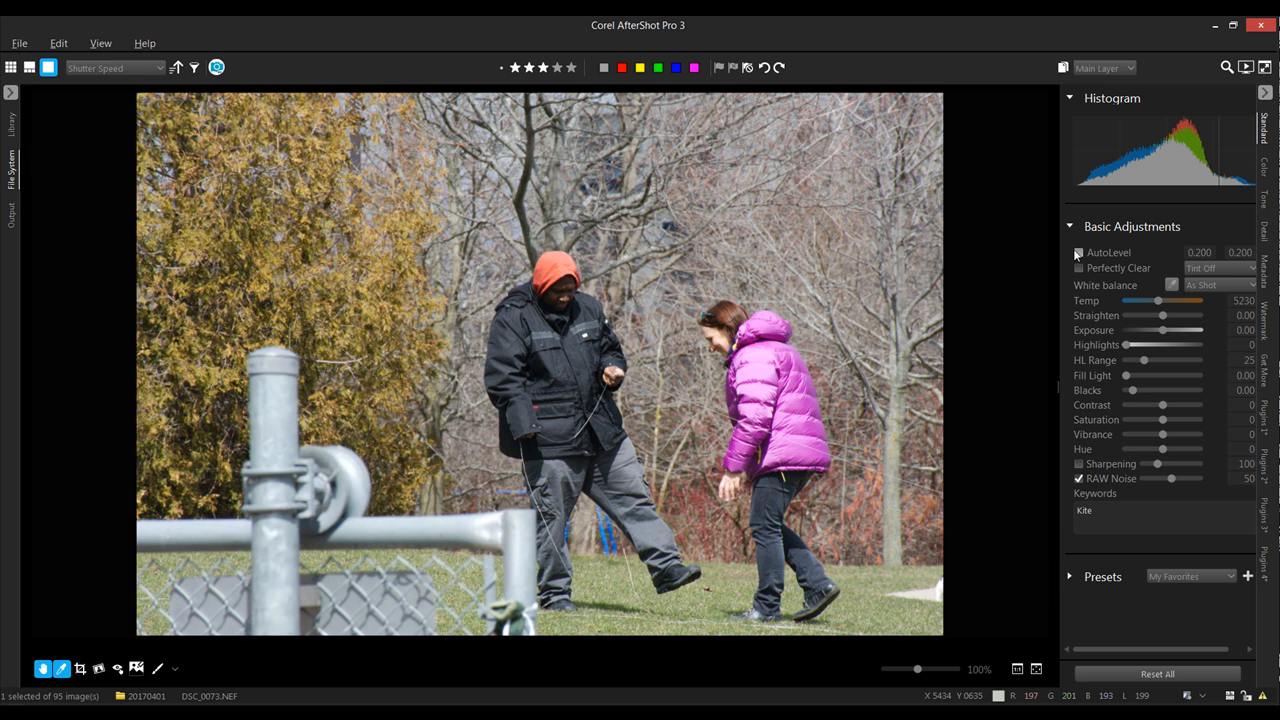
click(1078, 253)
click(1084, 253)
click(1265, 170)
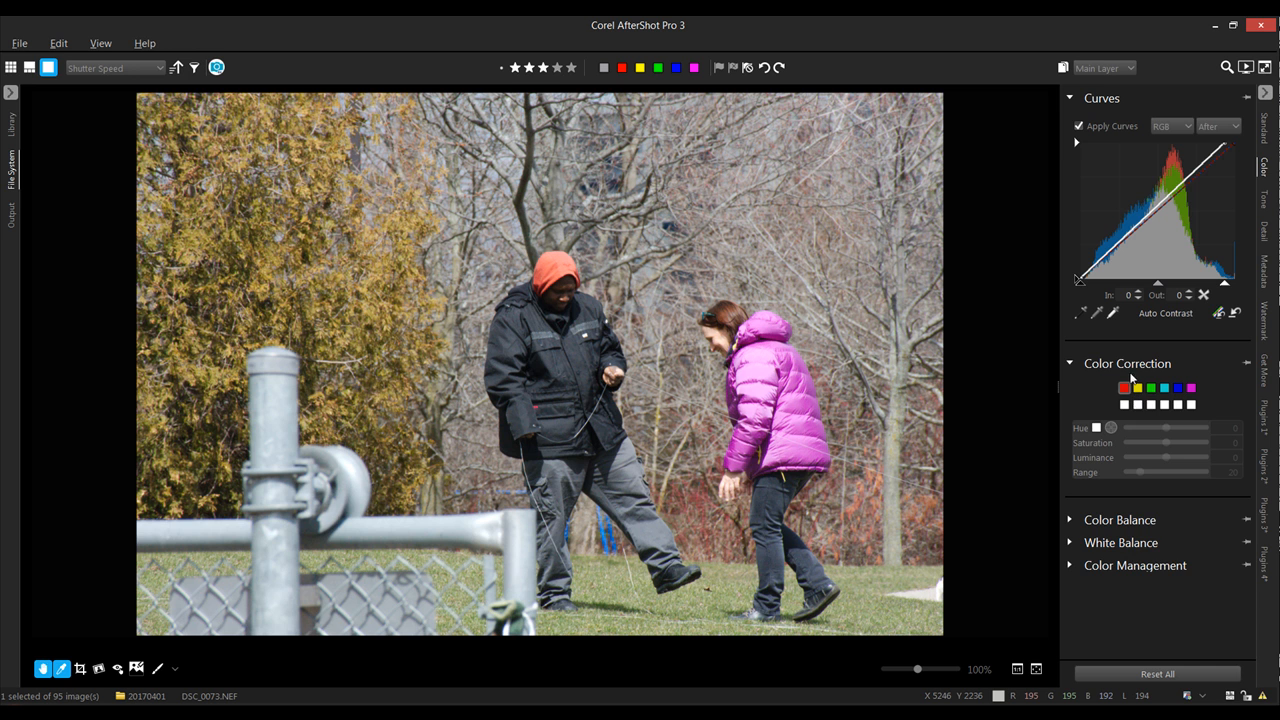
Look over the Color Balance and Color Management sections and the exposure settings for DSC_0073.NEF
click(1070, 363)
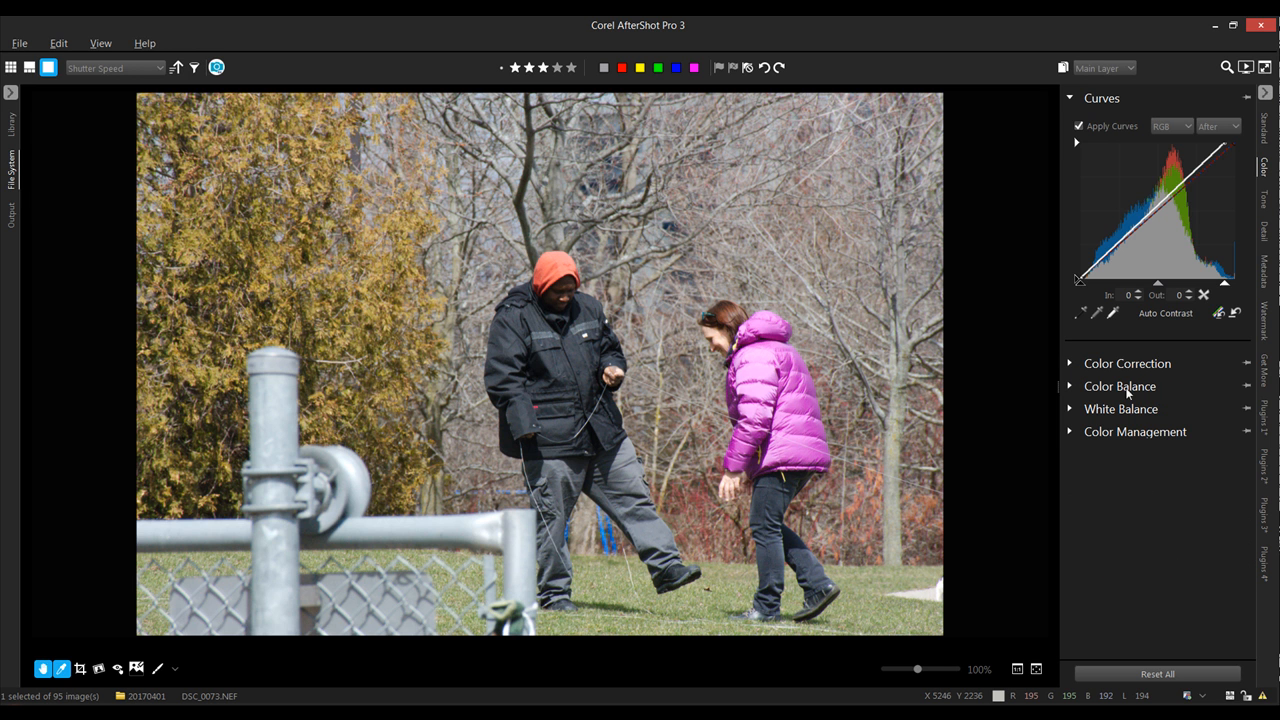
click(1071, 385)
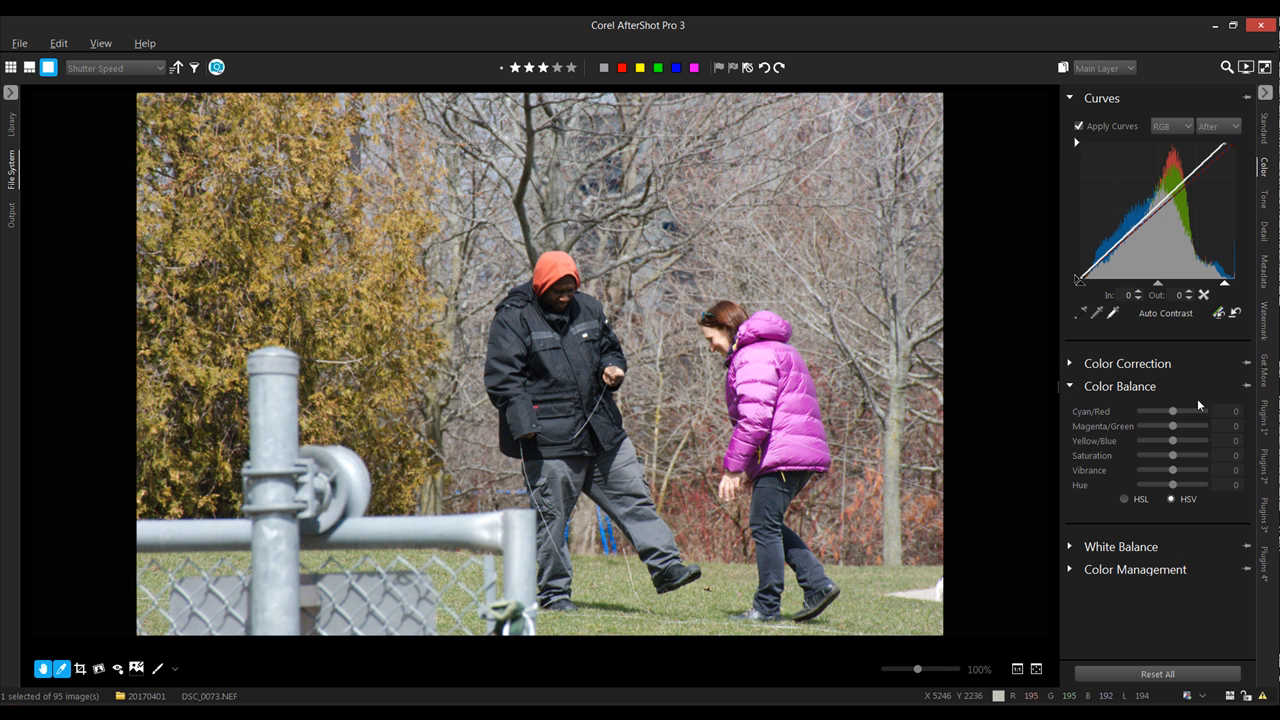
click(1069, 387)
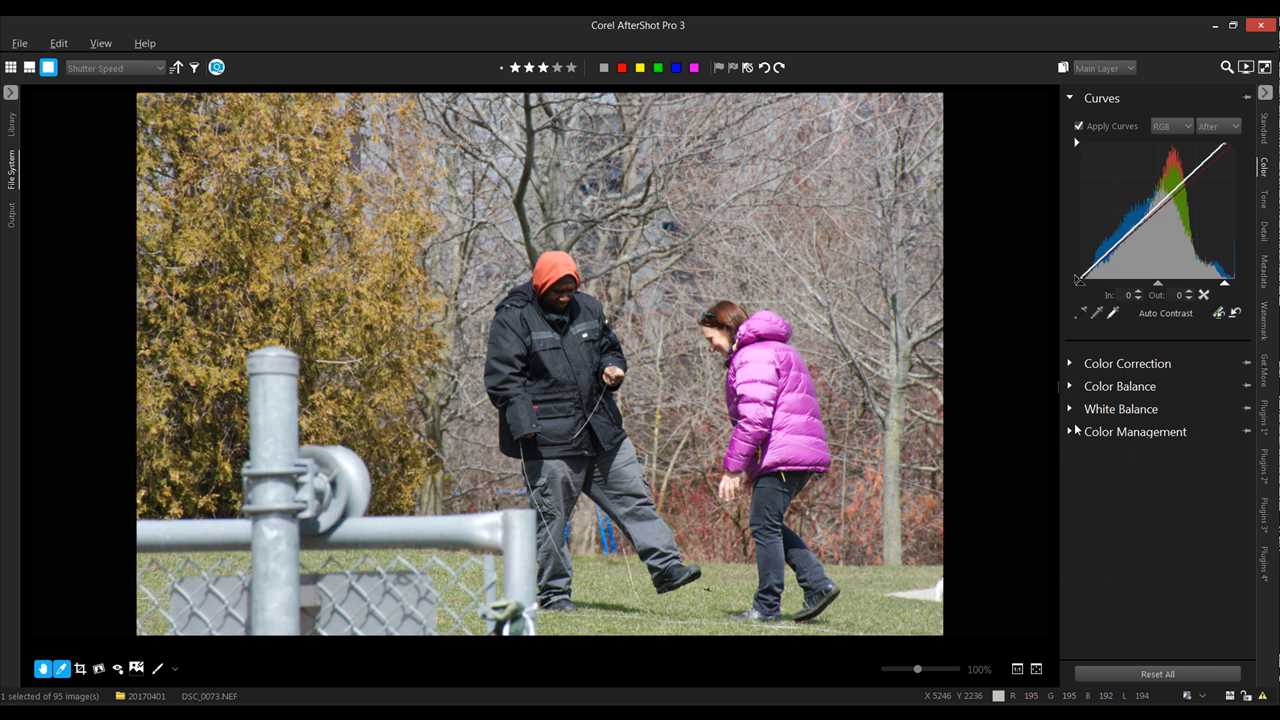
click(1072, 427)
click(1071, 427)
click(1265, 203)
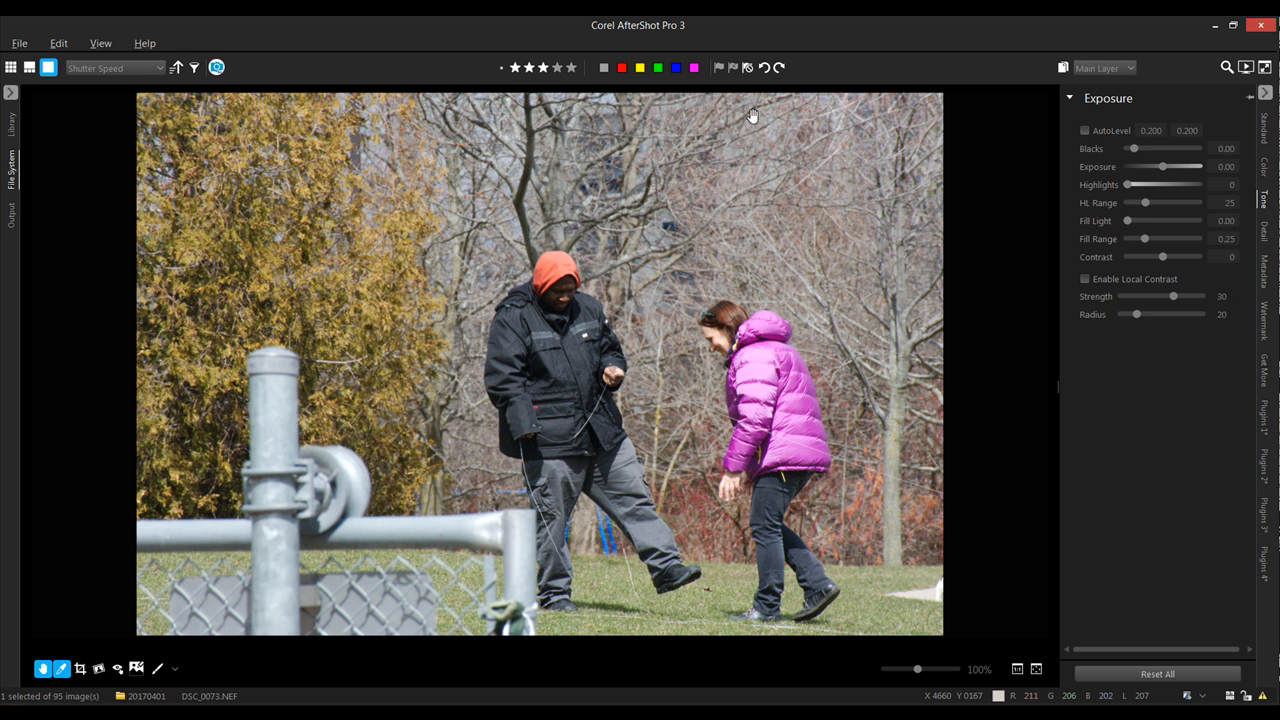
Try the Mirror and Invert options separately on DSC_0073.NEF, switching each one off again
click(1265, 236)
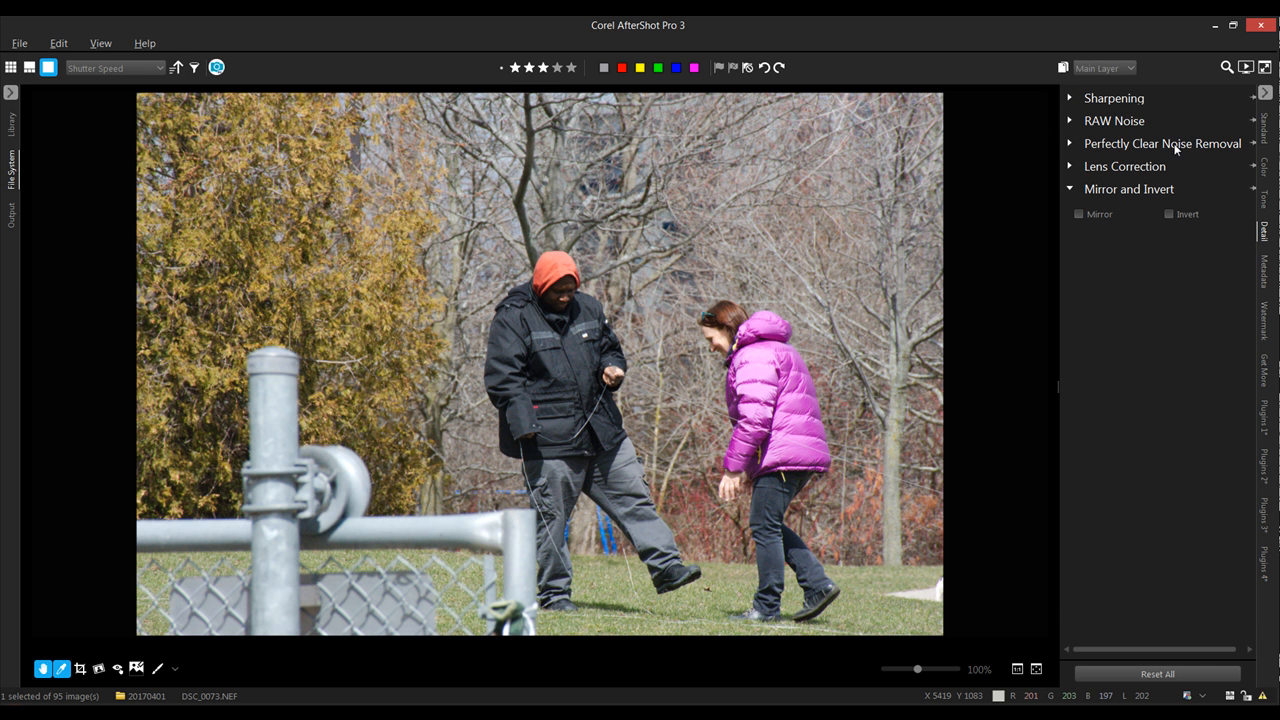
click(1079, 215)
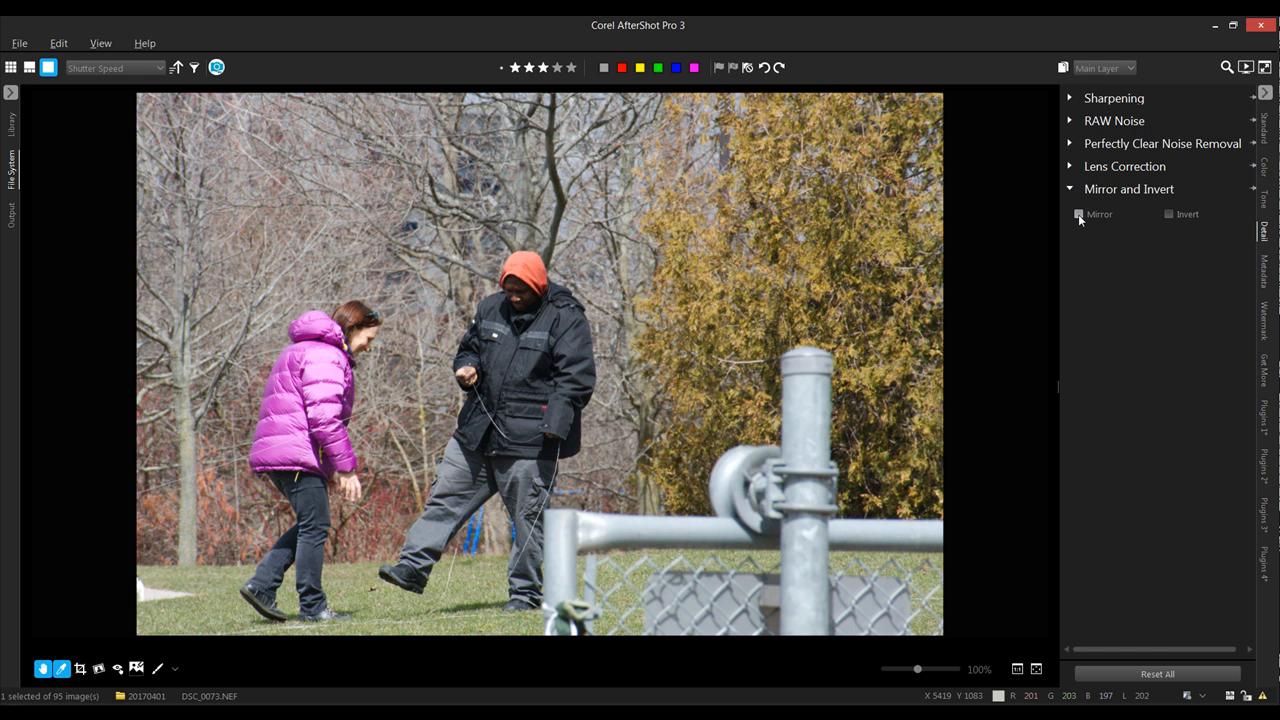
click(1078, 214)
click(1169, 214)
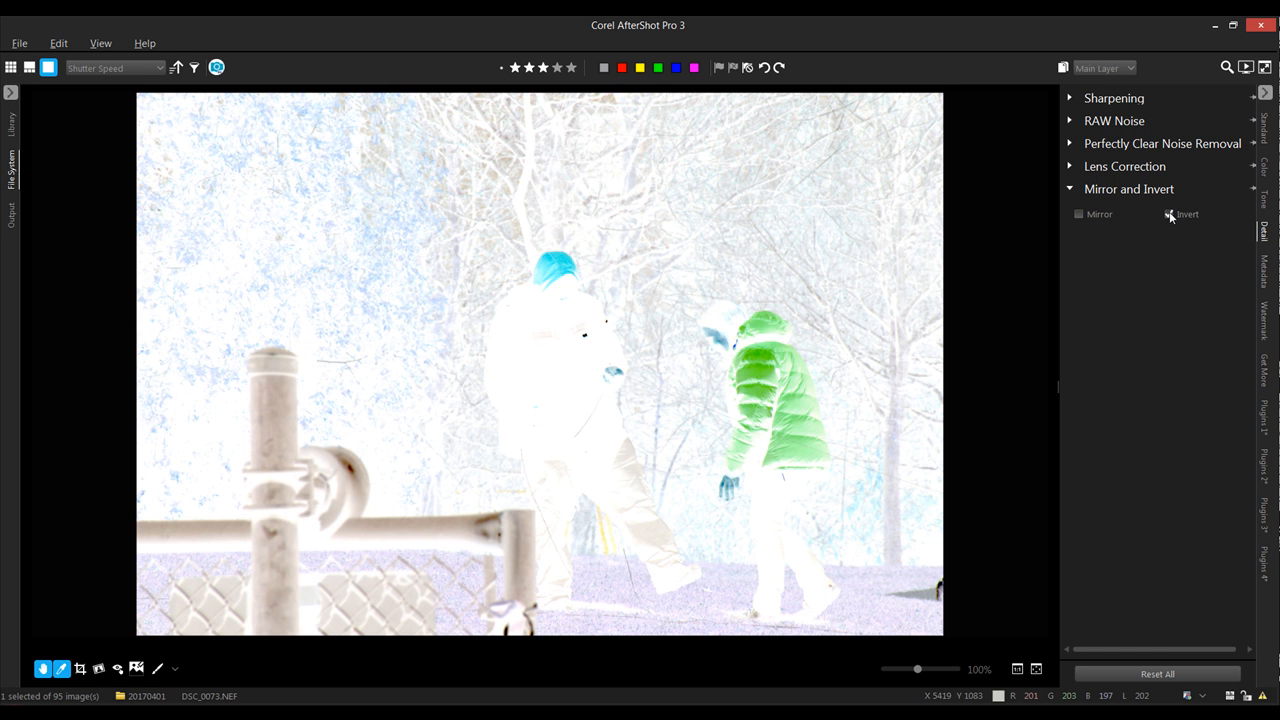
click(1170, 214)
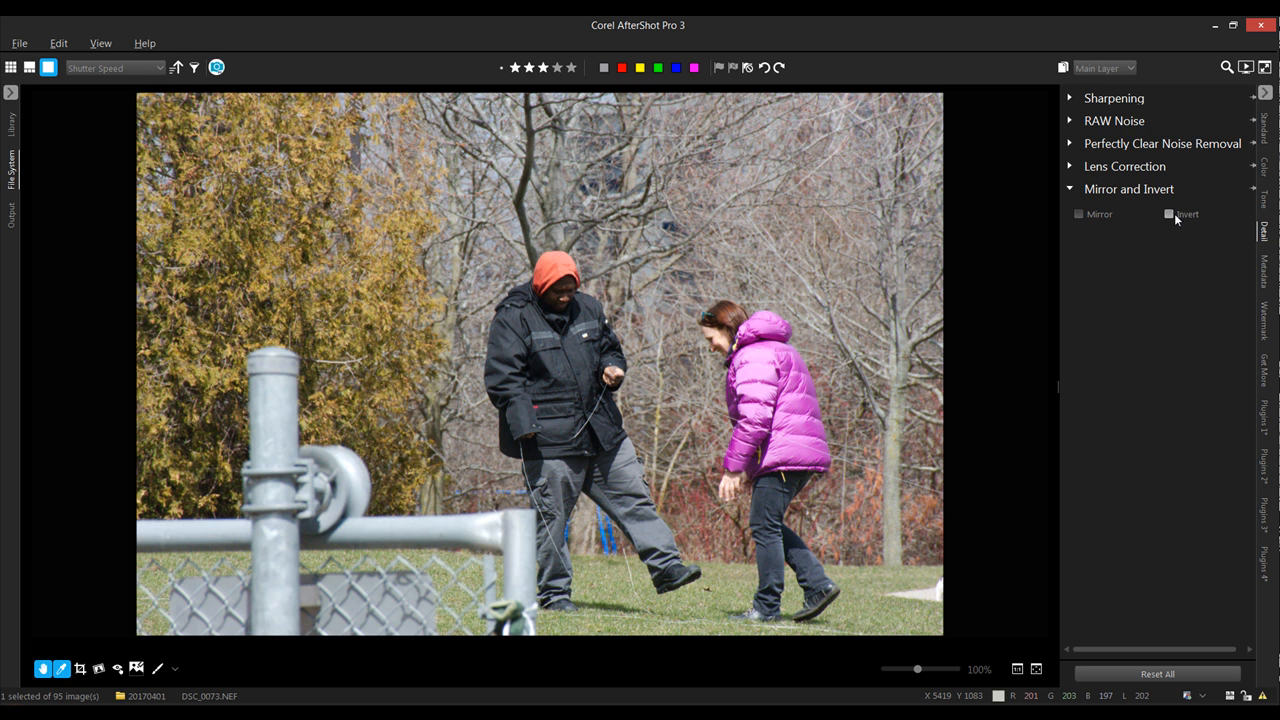
Review the metadata and keywords of DSC_0073.NEF and add the Nature keyword from the Default keyword set
click(1264, 272)
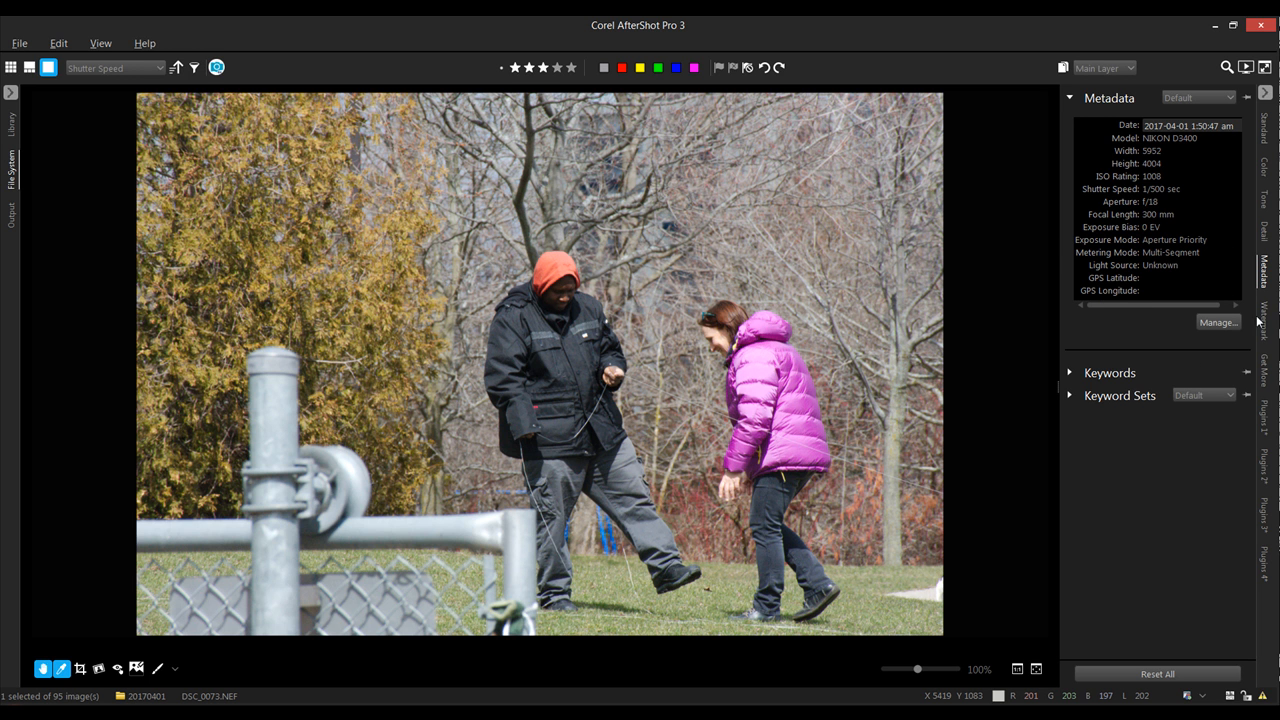
click(1071, 372)
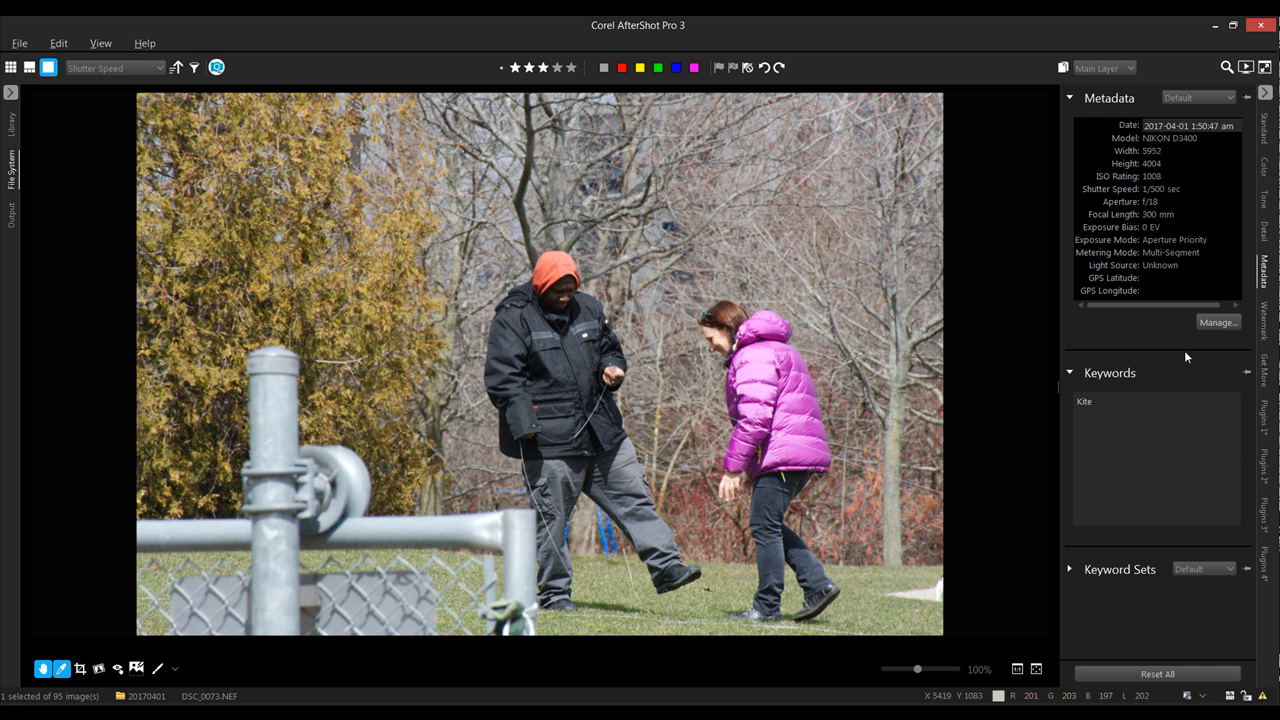
click(1070, 568)
scroll(1190, 600, down, 2)
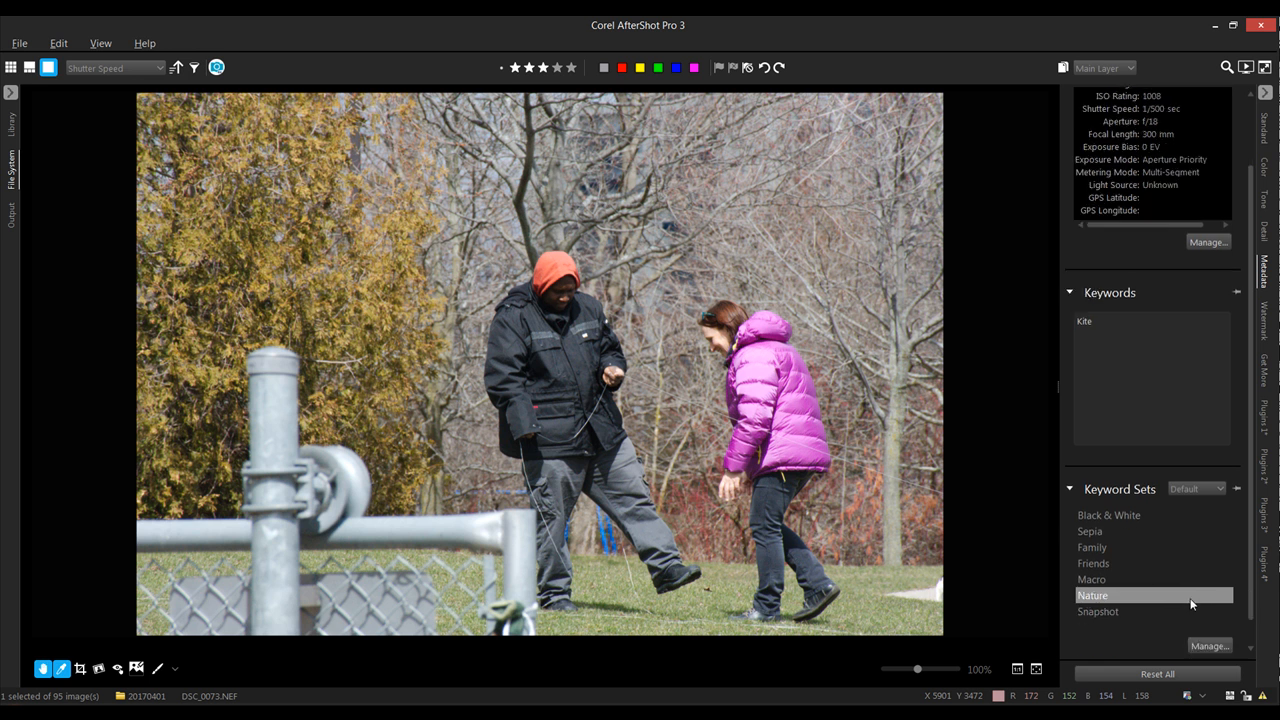
scroll(1191, 600, down, 1)
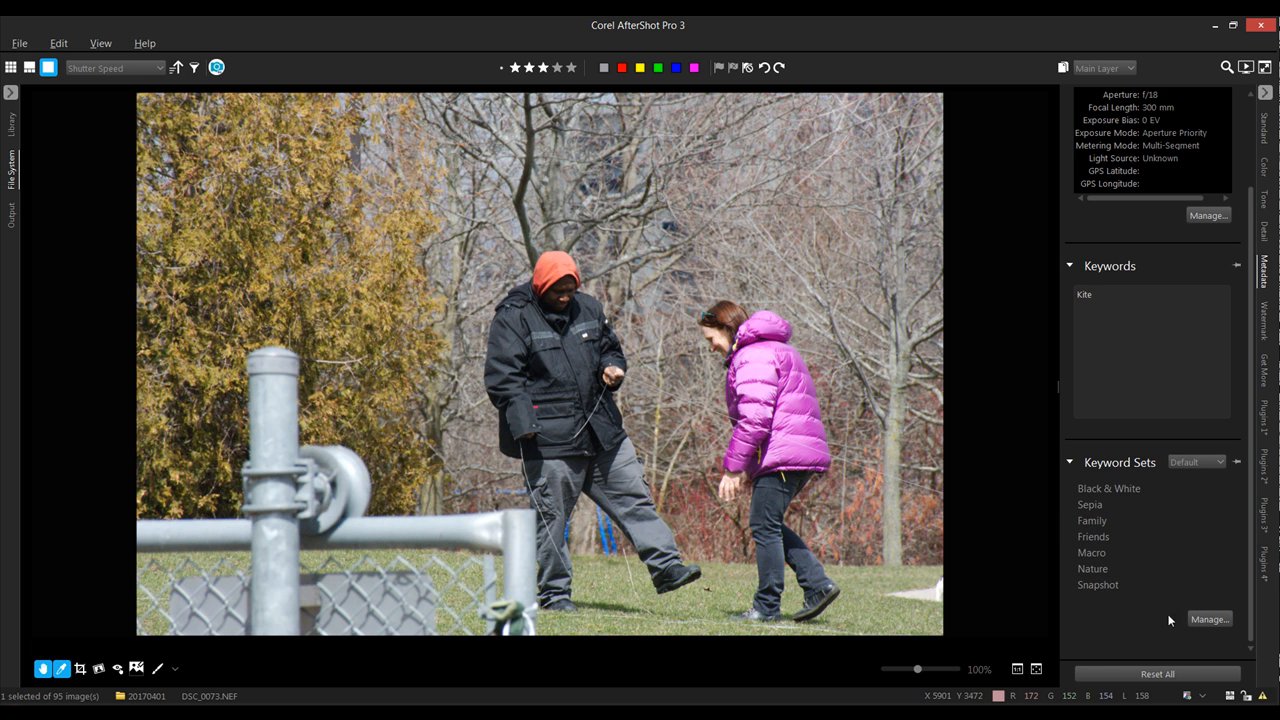
click(1139, 563)
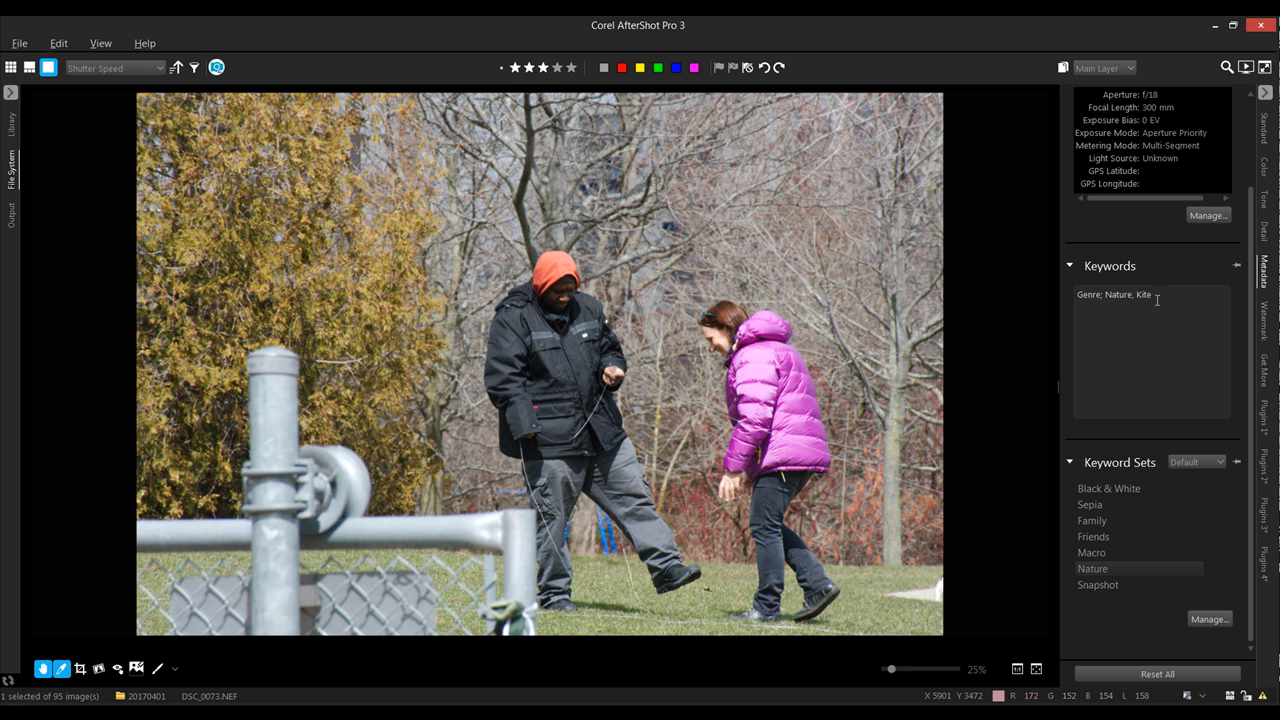
Examine the available watermark settings for image and text watermarks
click(1264, 322)
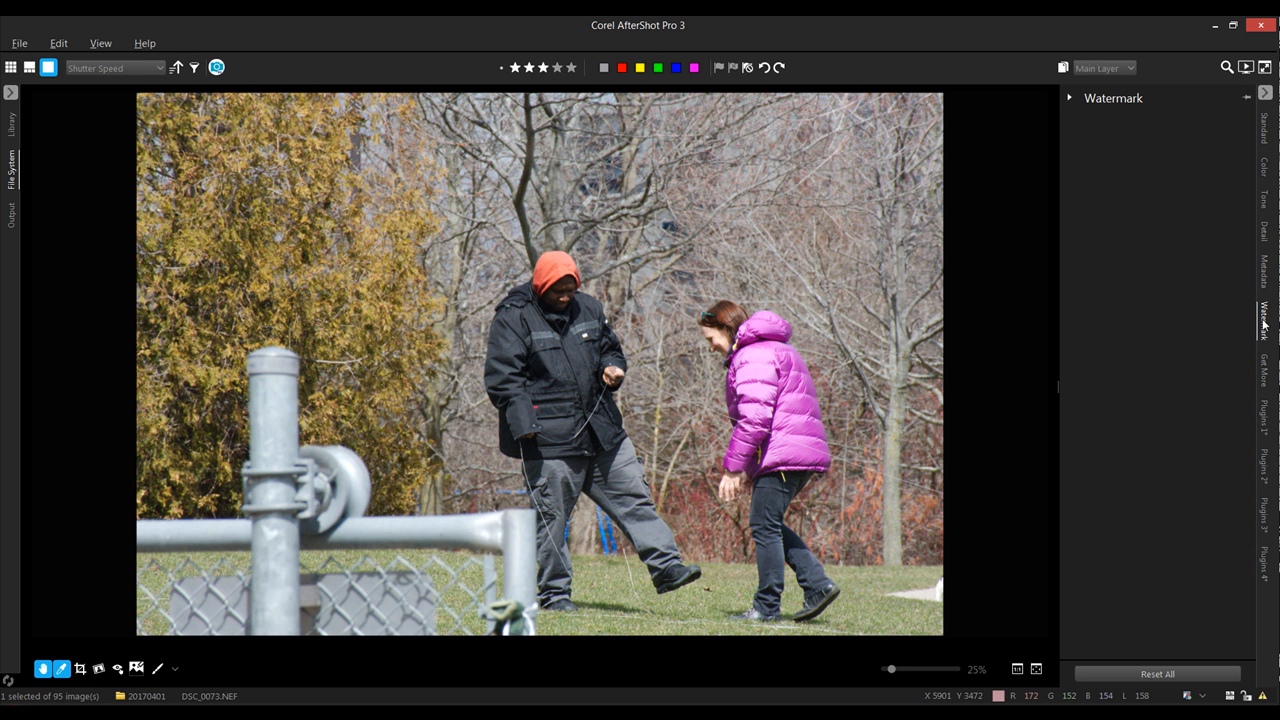
click(1069, 98)
click(1070, 98)
click(1070, 98)
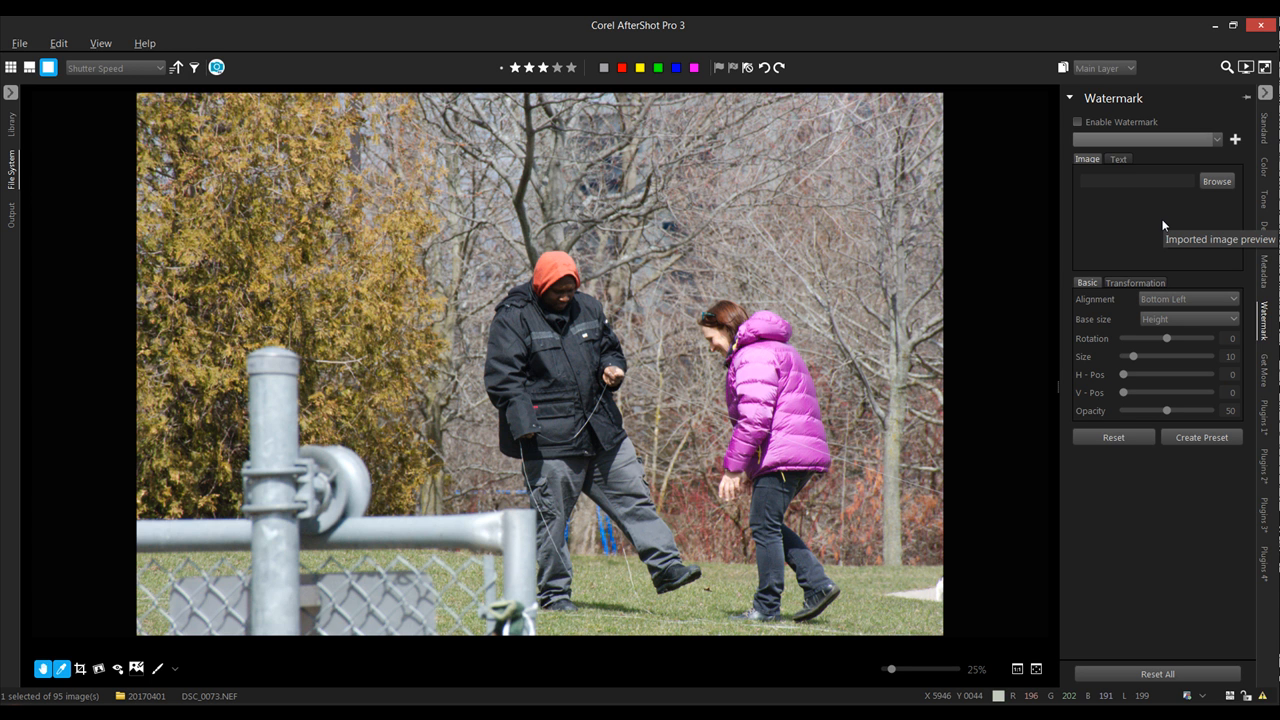
Browse the downloadable add-ons and examine the list of camera profiles
click(1265, 370)
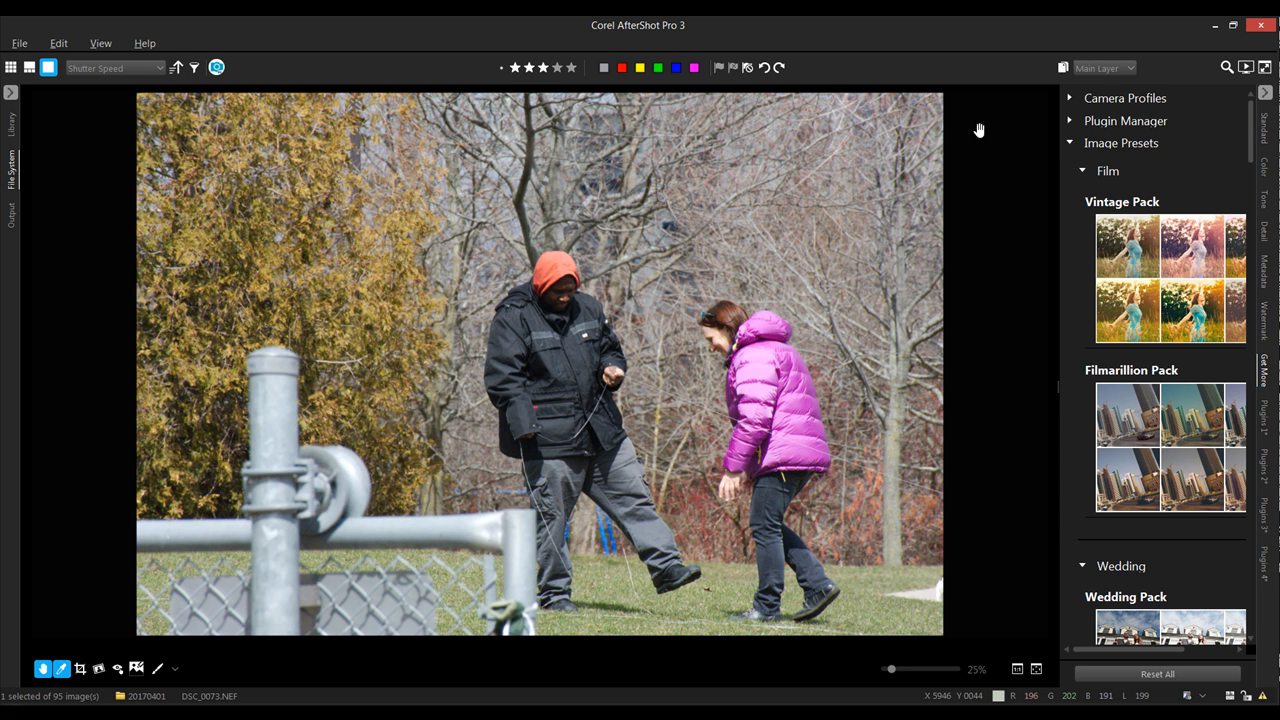
click(1071, 144)
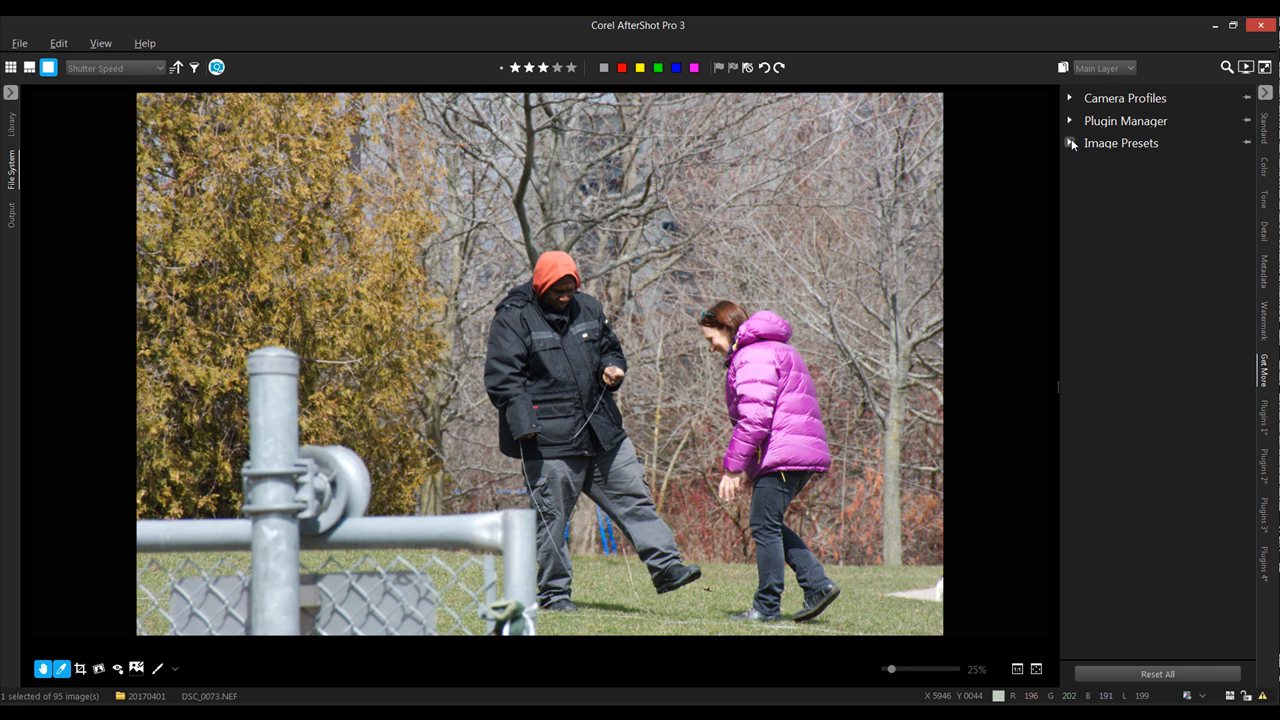
click(1070, 98)
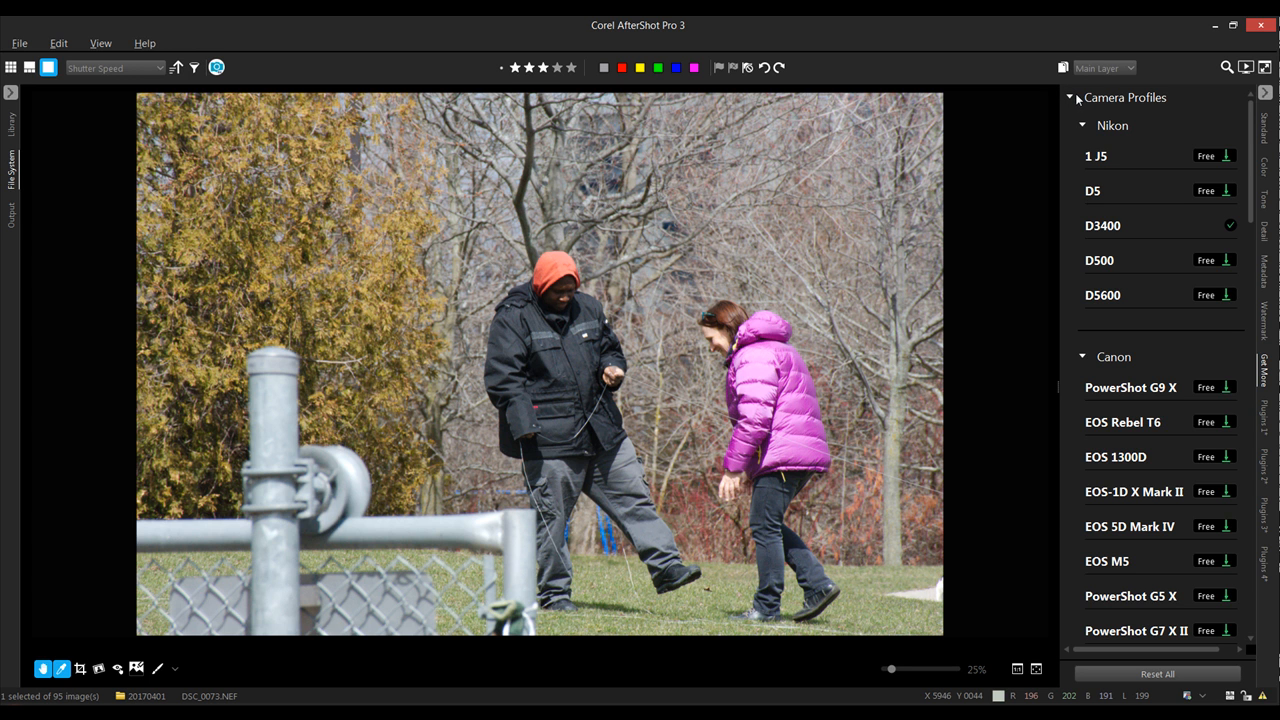
click(1070, 97)
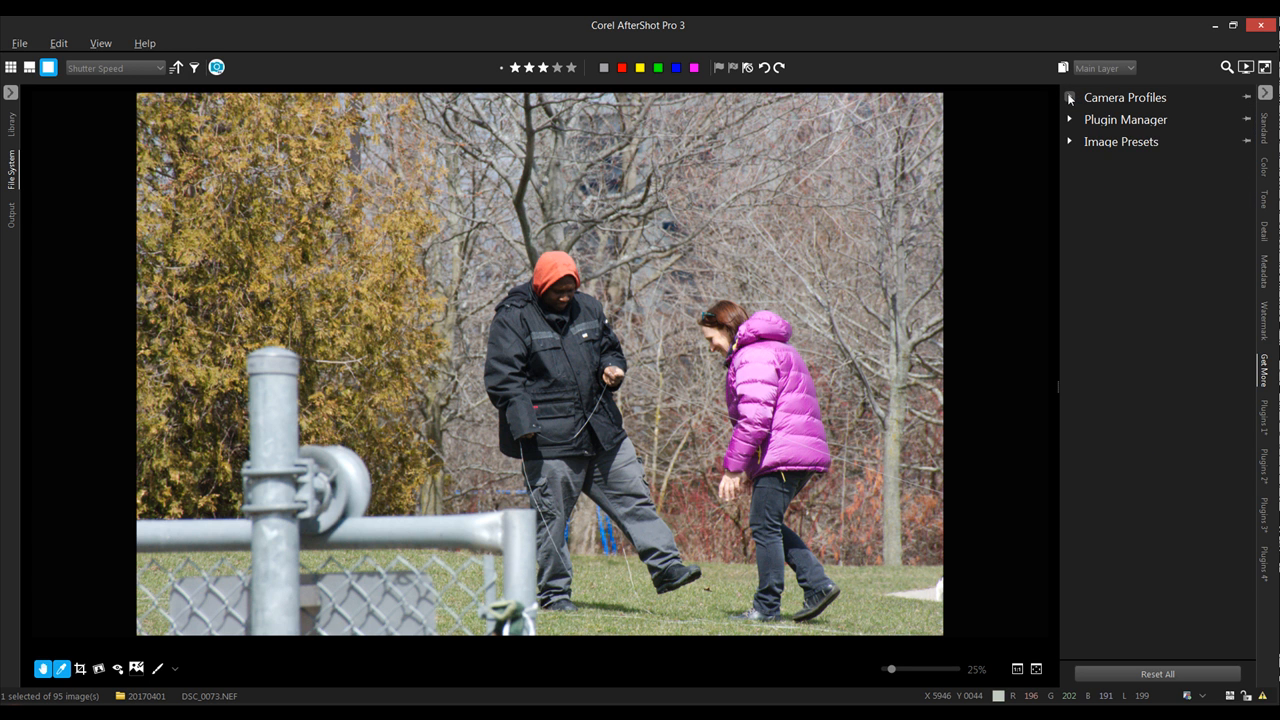
Look through the full plugin list in the Plugin Manager
click(1069, 120)
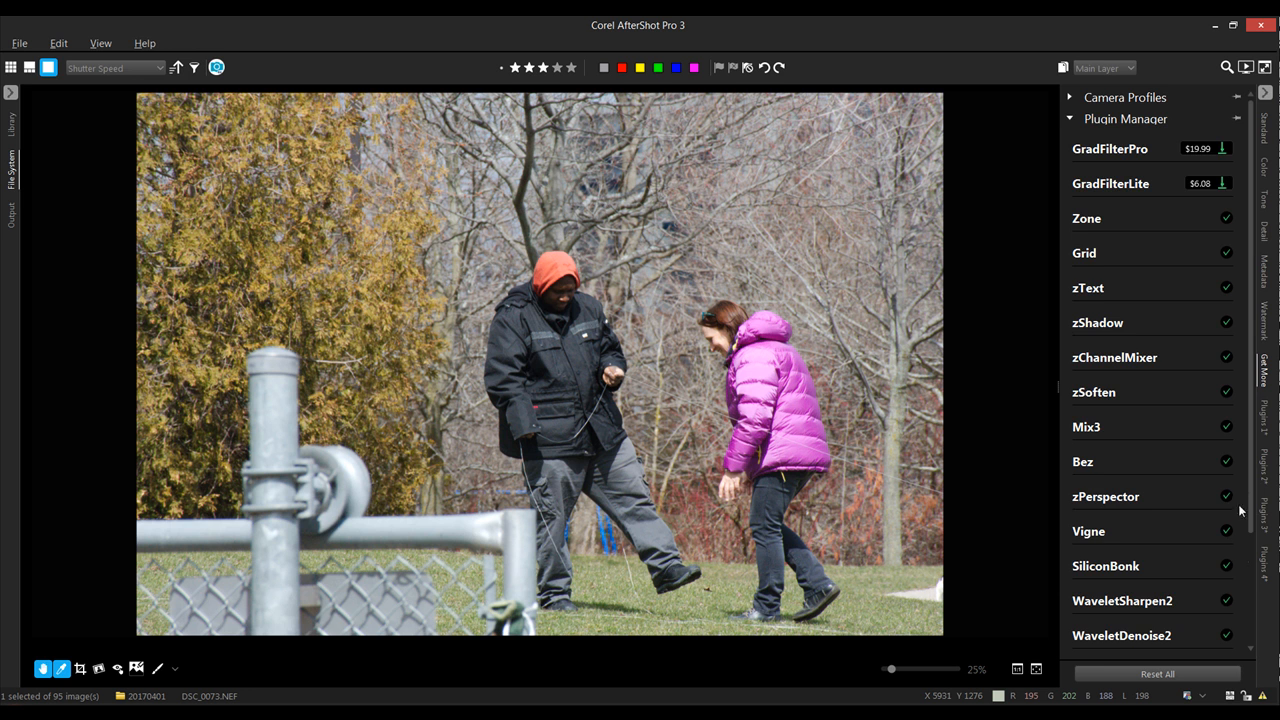
drag(1252, 490, 1254, 617)
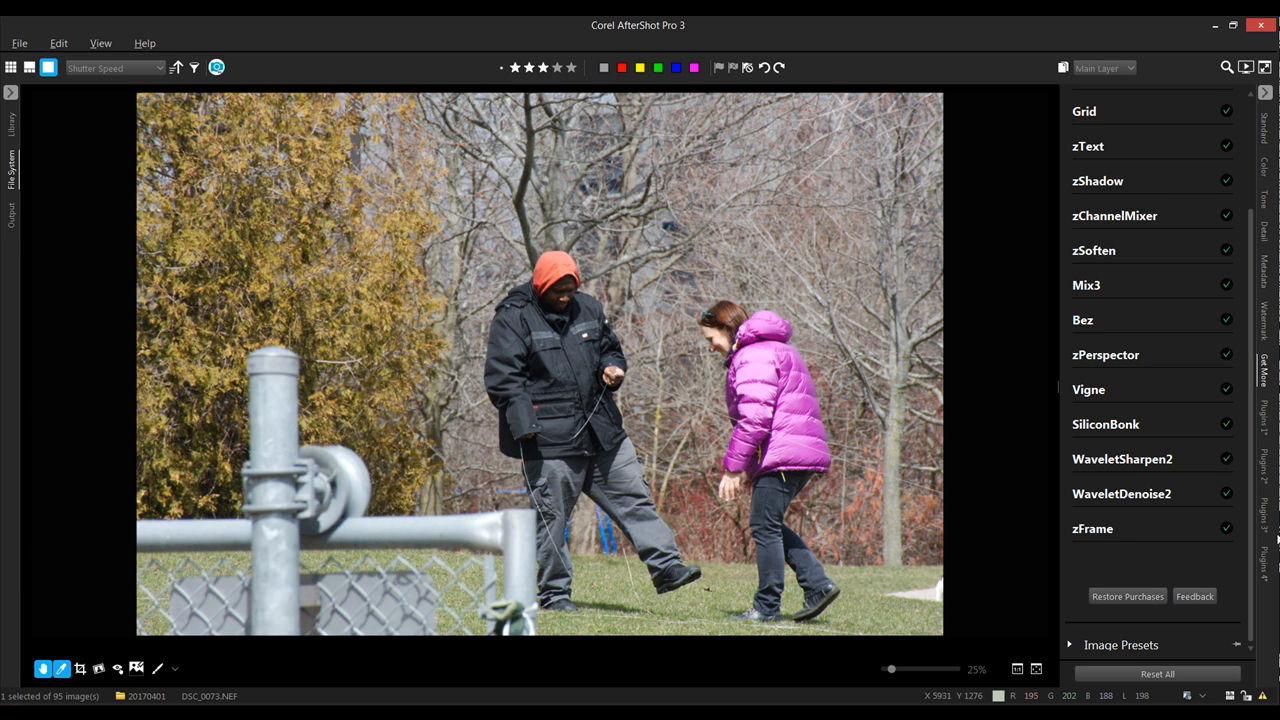
drag(1250, 525, 1253, 568)
scroll(1115, 200, up, 3)
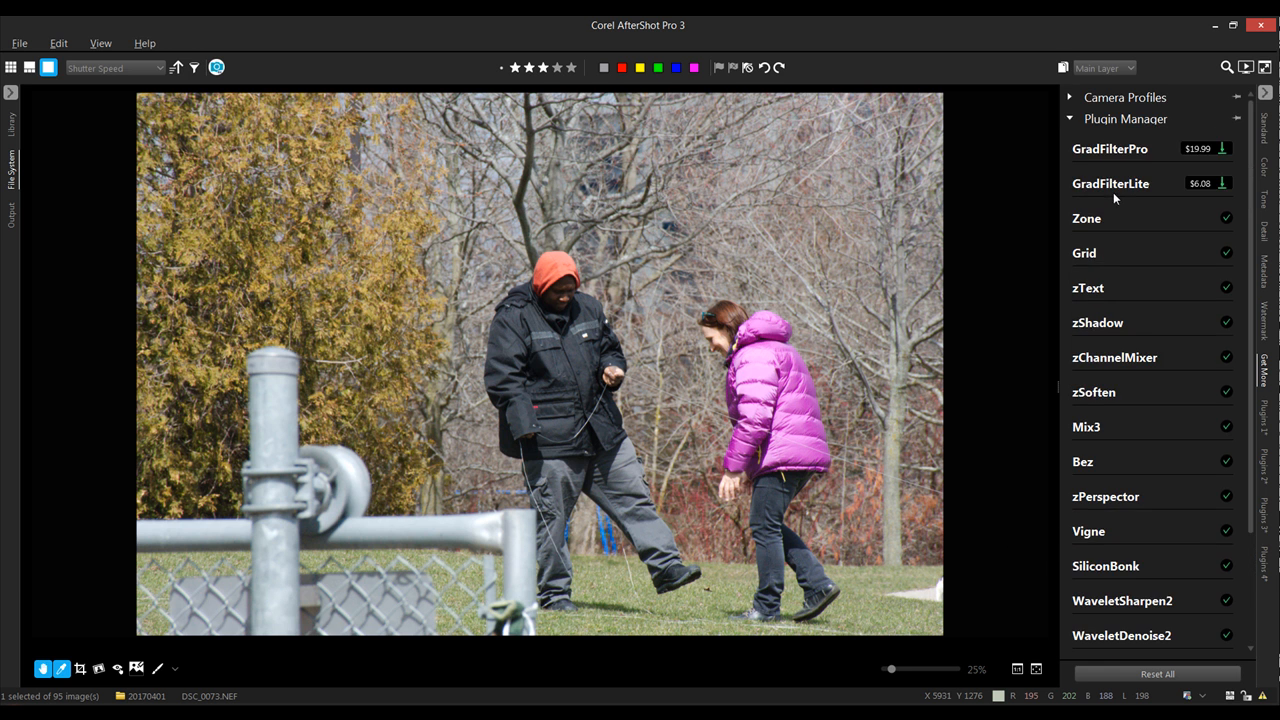
click(1068, 119)
Browse the downloadable image preset packs, widening the side panel to show their previews and prices in full
click(1069, 141)
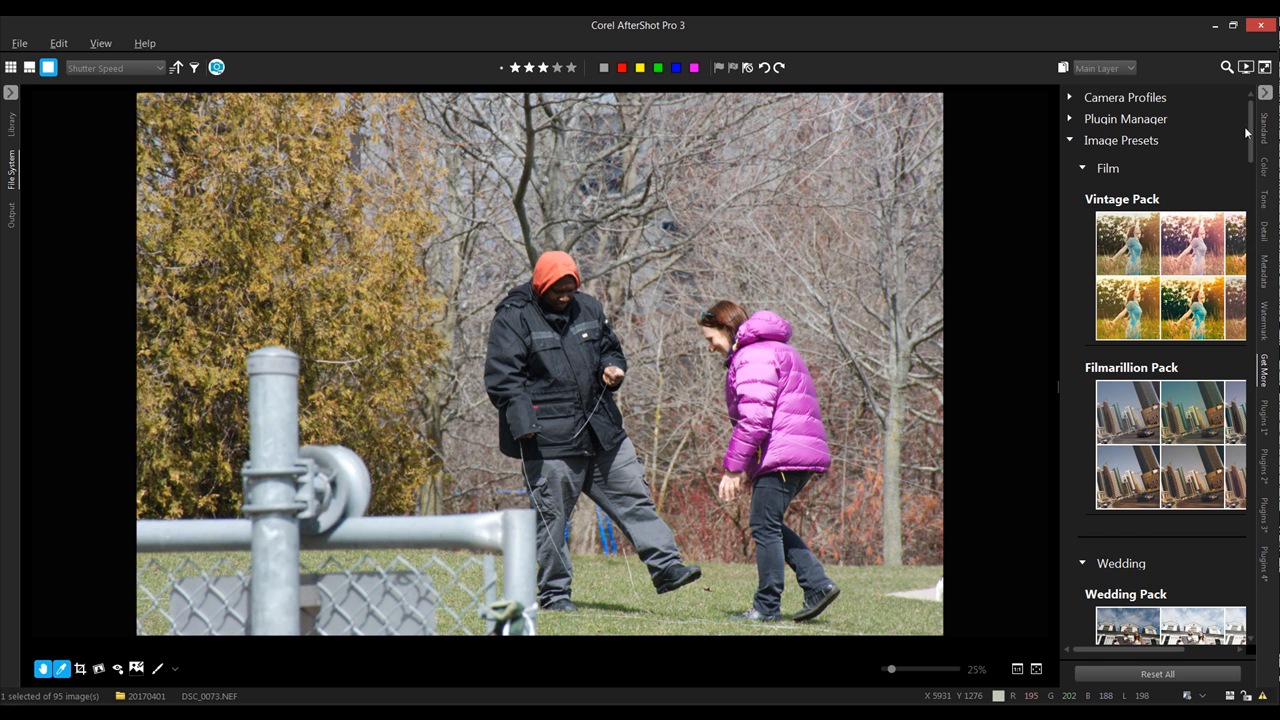
drag(1250, 140, 1250, 289)
drag(1056, 381, 871, 386)
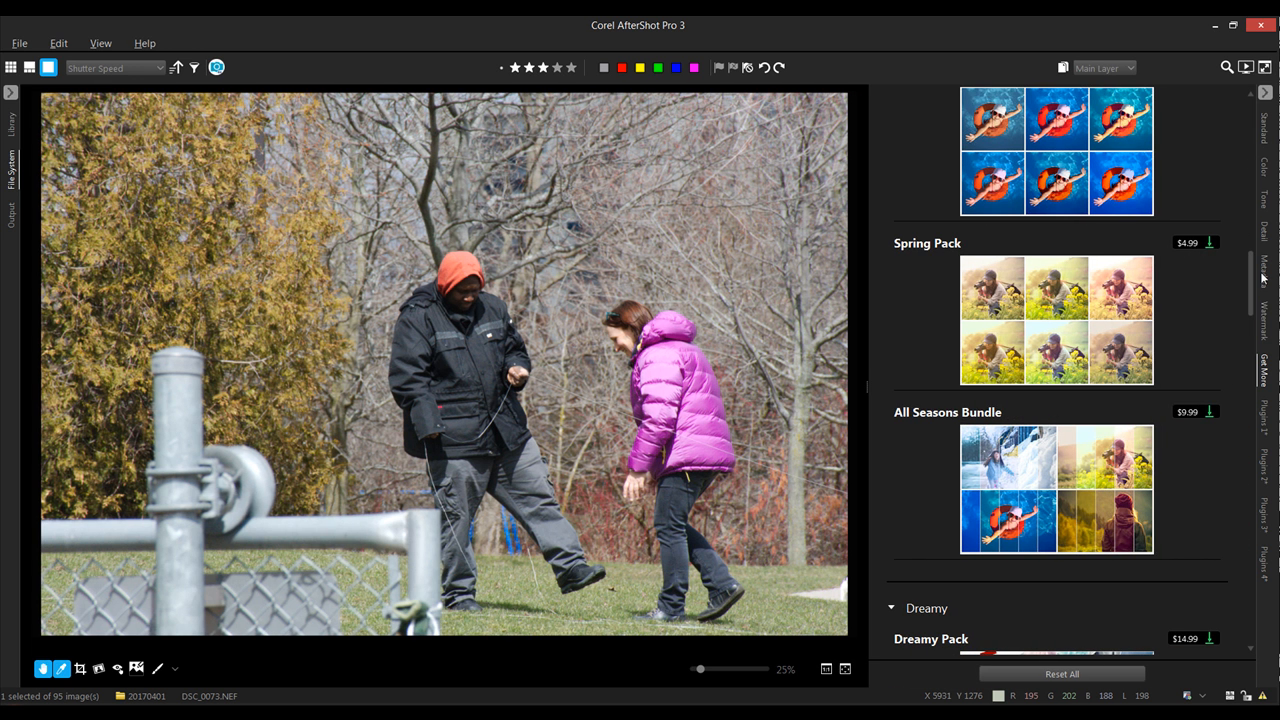
drag(1256, 302, 1278, 640)
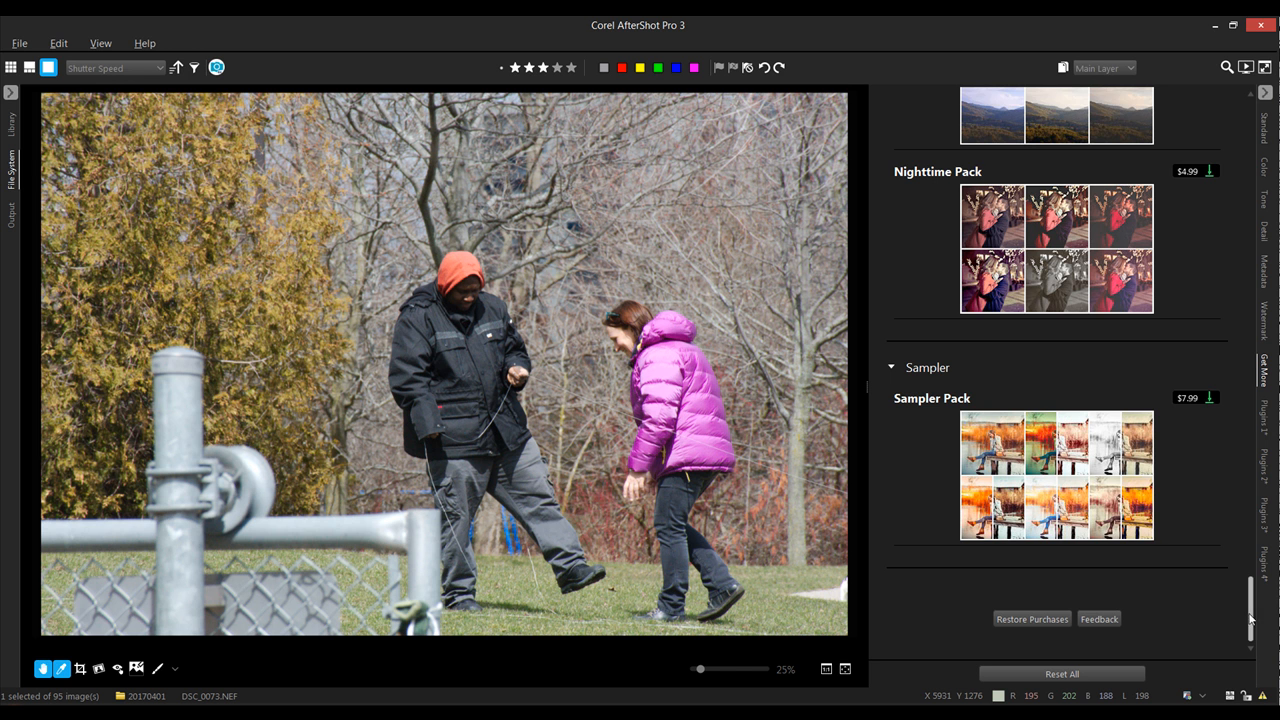
drag(1256, 614, 1248, 505)
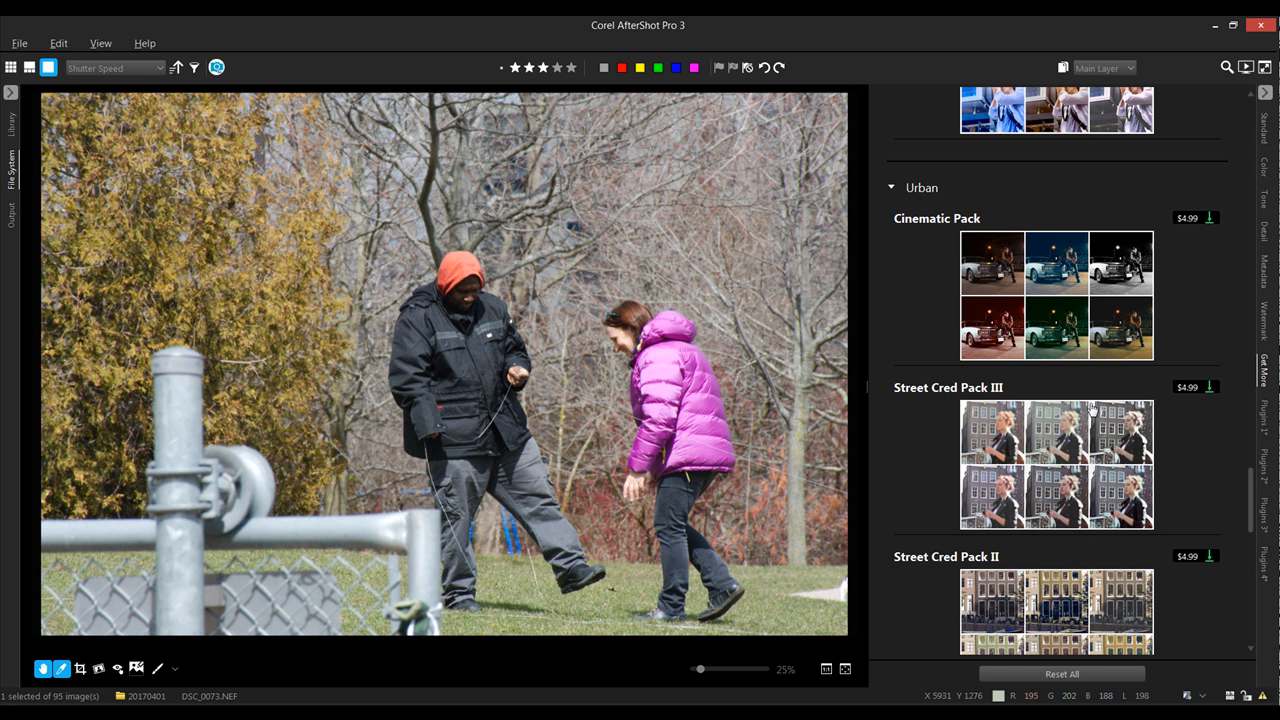
Turn DSC_0073.NEF monochrome with the Black and White Plugin, trying the Red-Blue Minimum mode before choosing Red-Blue Maximum
click(1269, 418)
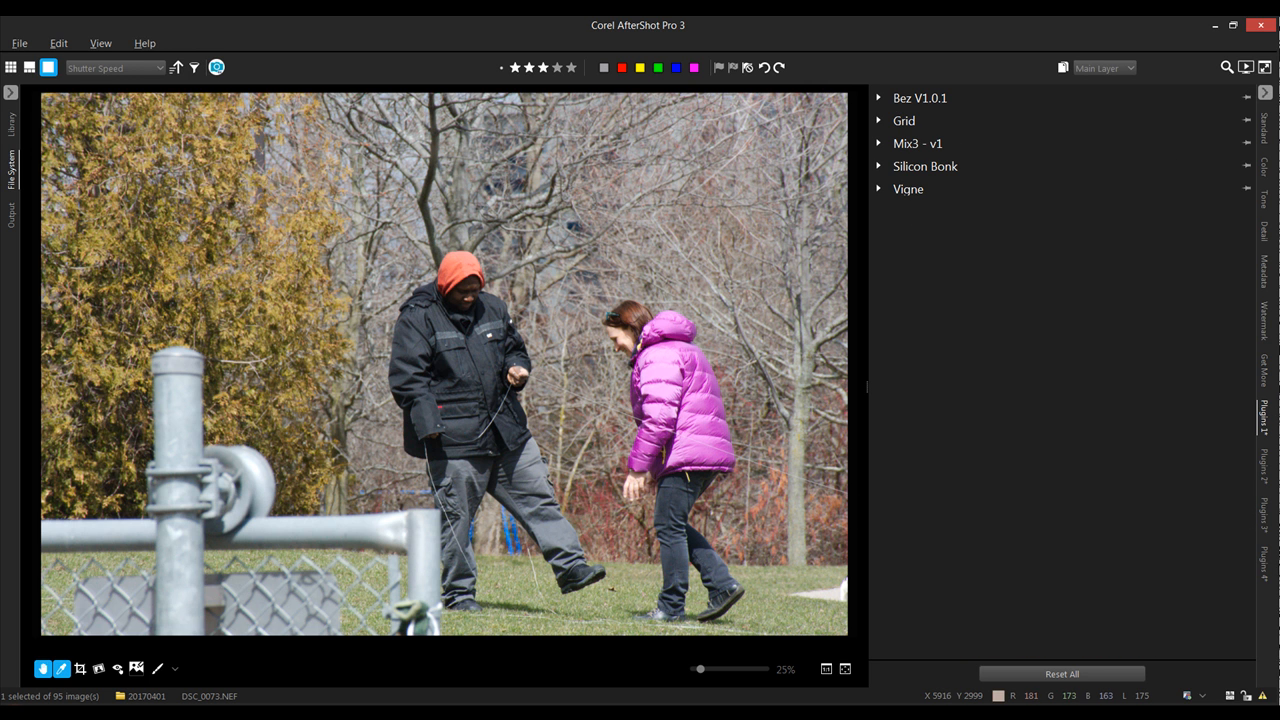
click(1263, 515)
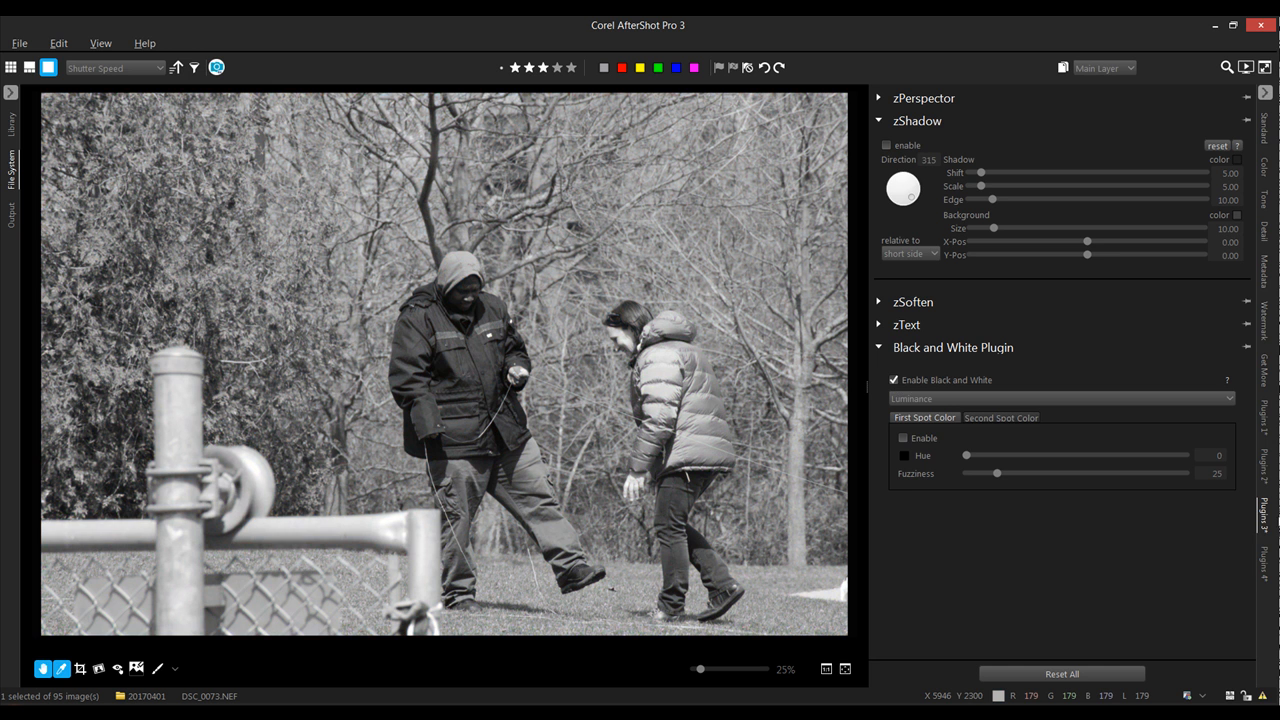
click(1011, 398)
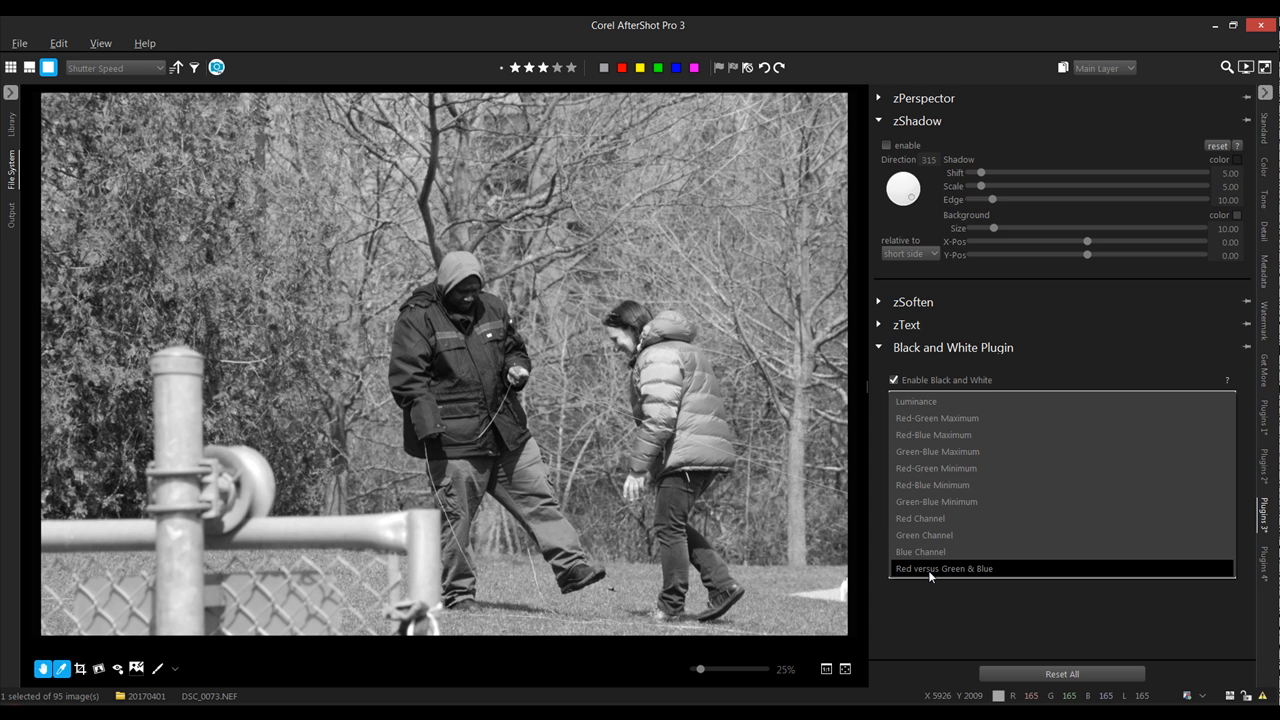
click(925, 488)
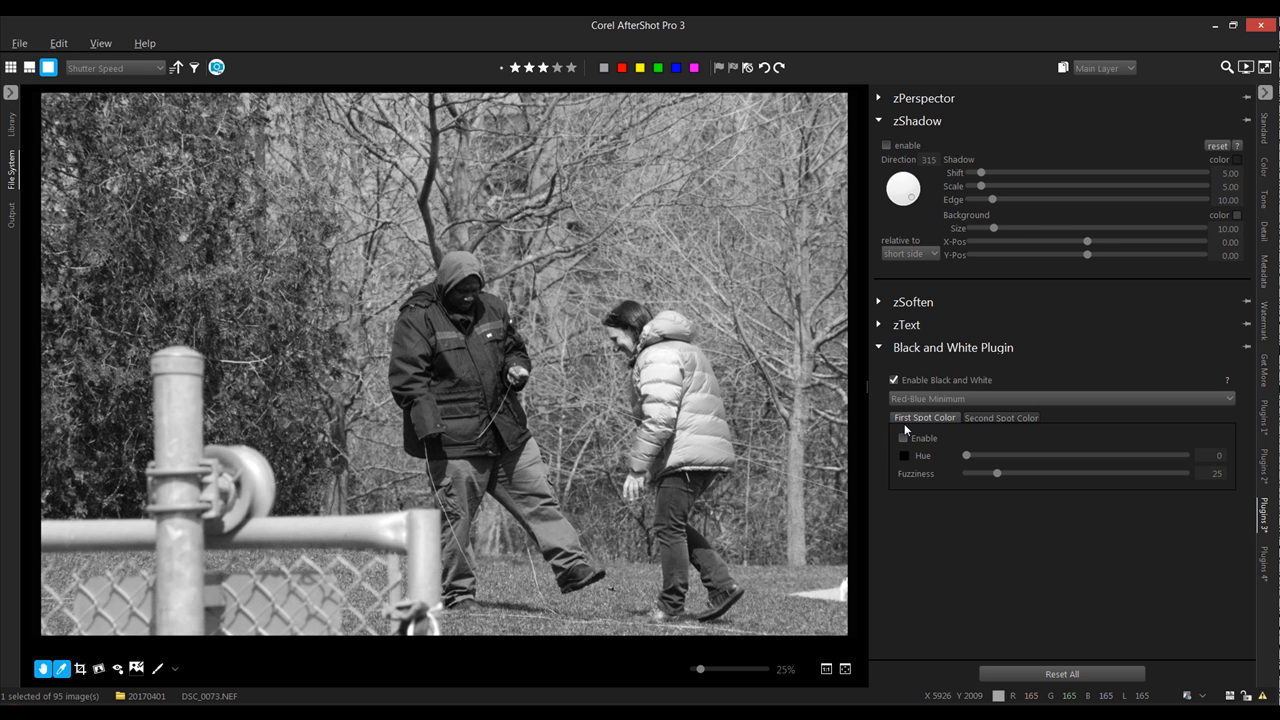
click(938, 394)
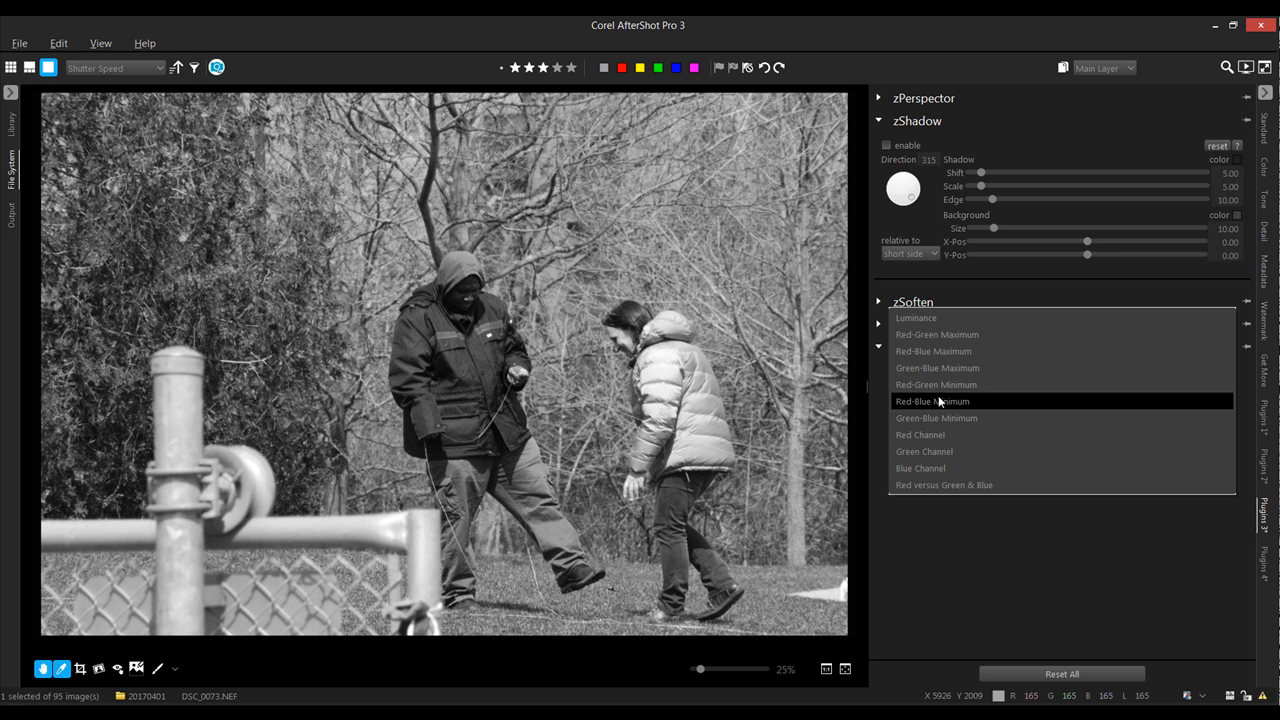
click(939, 350)
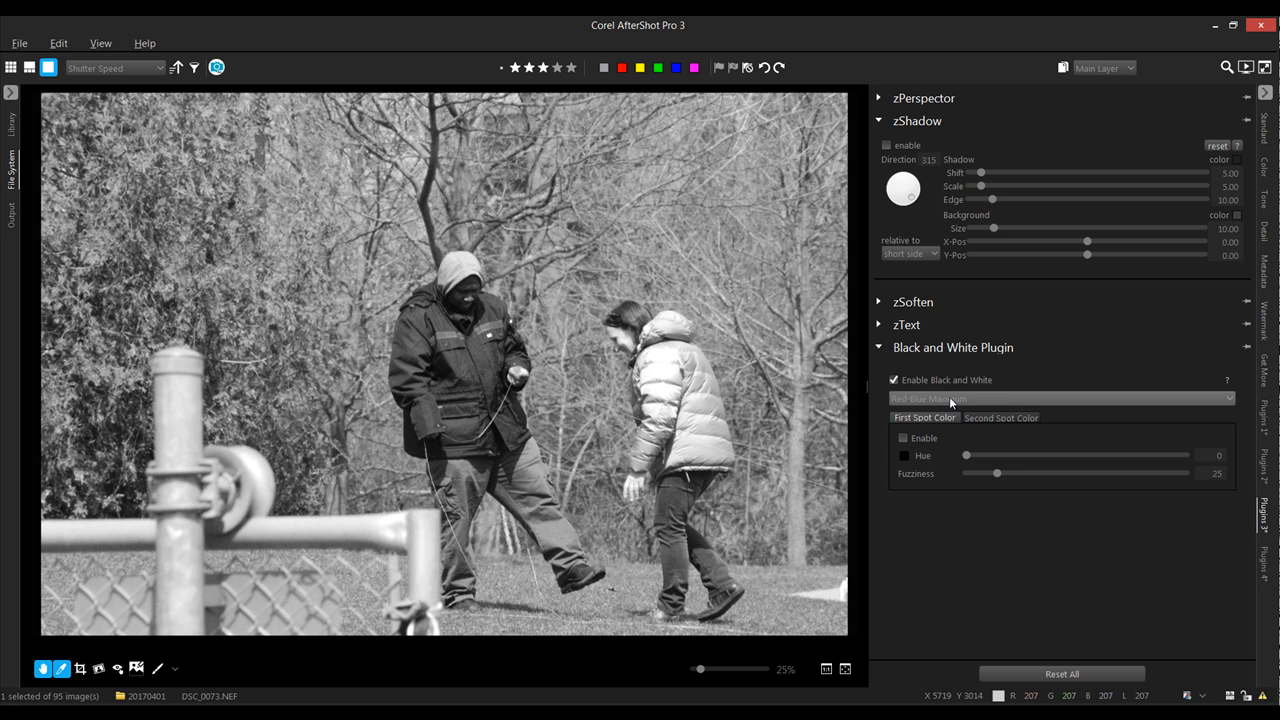
Enable the first spot color in the Black and White Plugin and try hue values of 16, 35 and 51
click(903, 439)
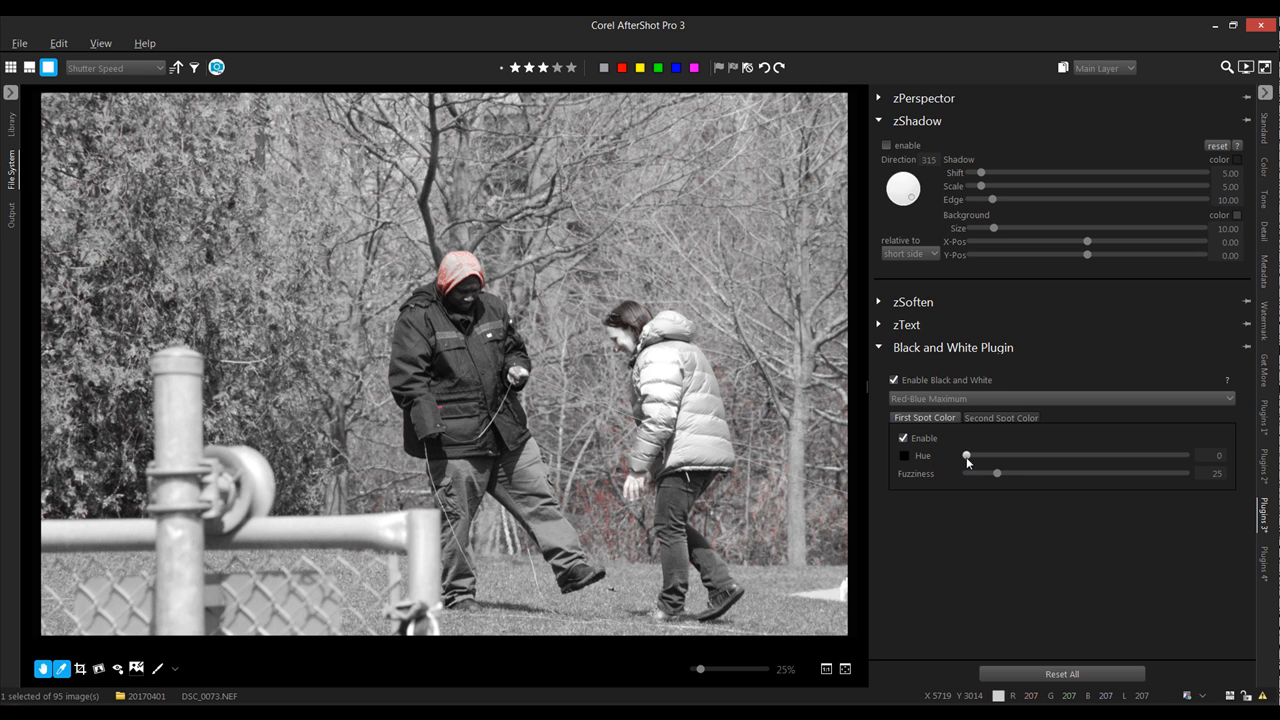
drag(966, 457, 976, 461)
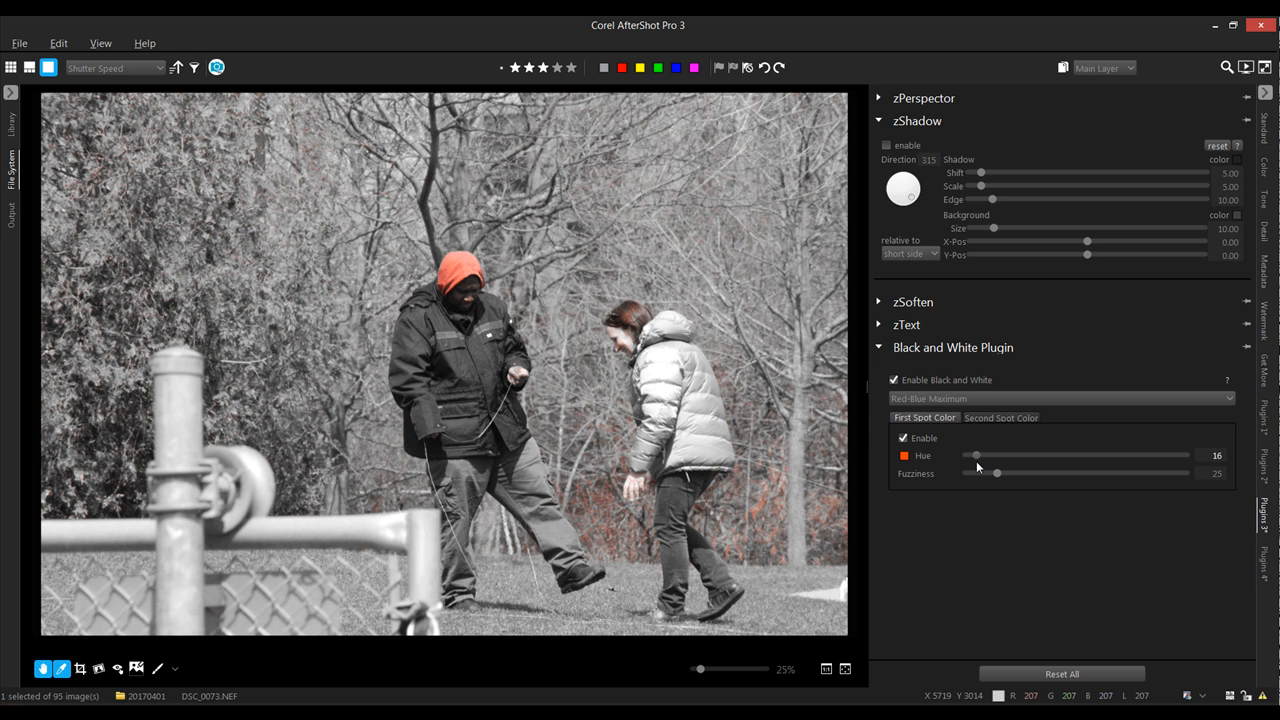
drag(976, 461, 984, 461)
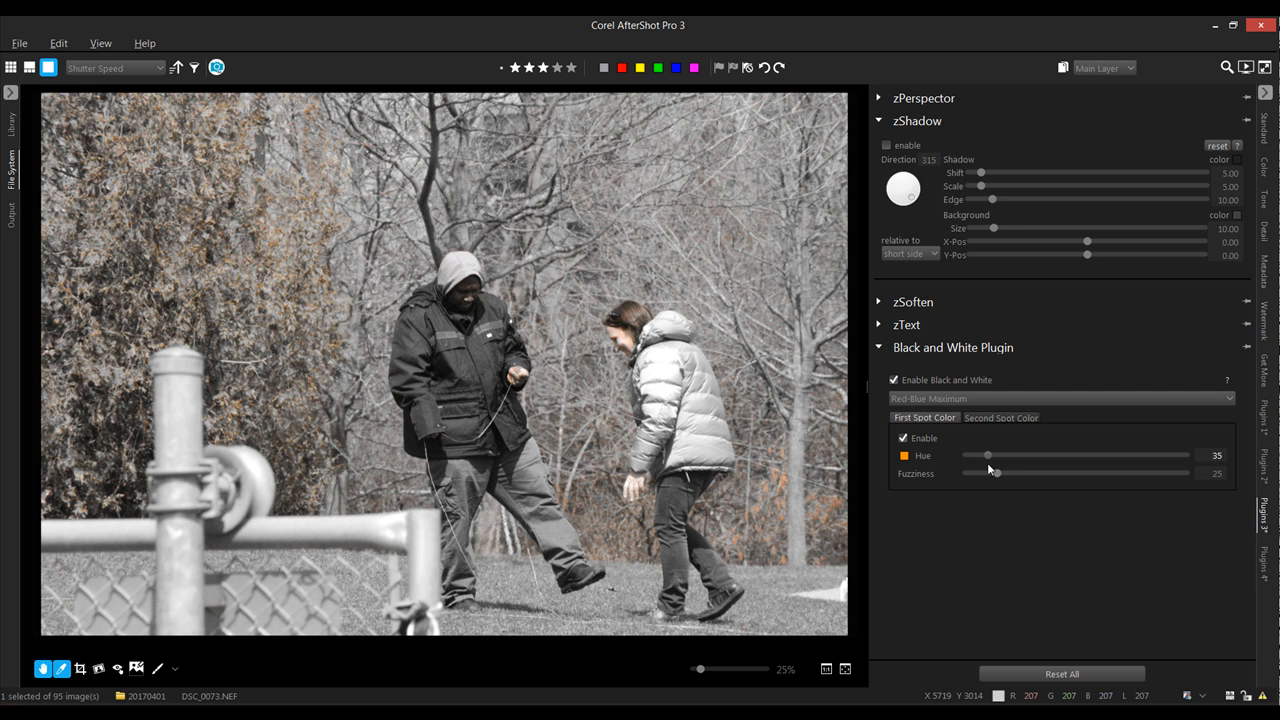
drag(988, 468, 998, 471)
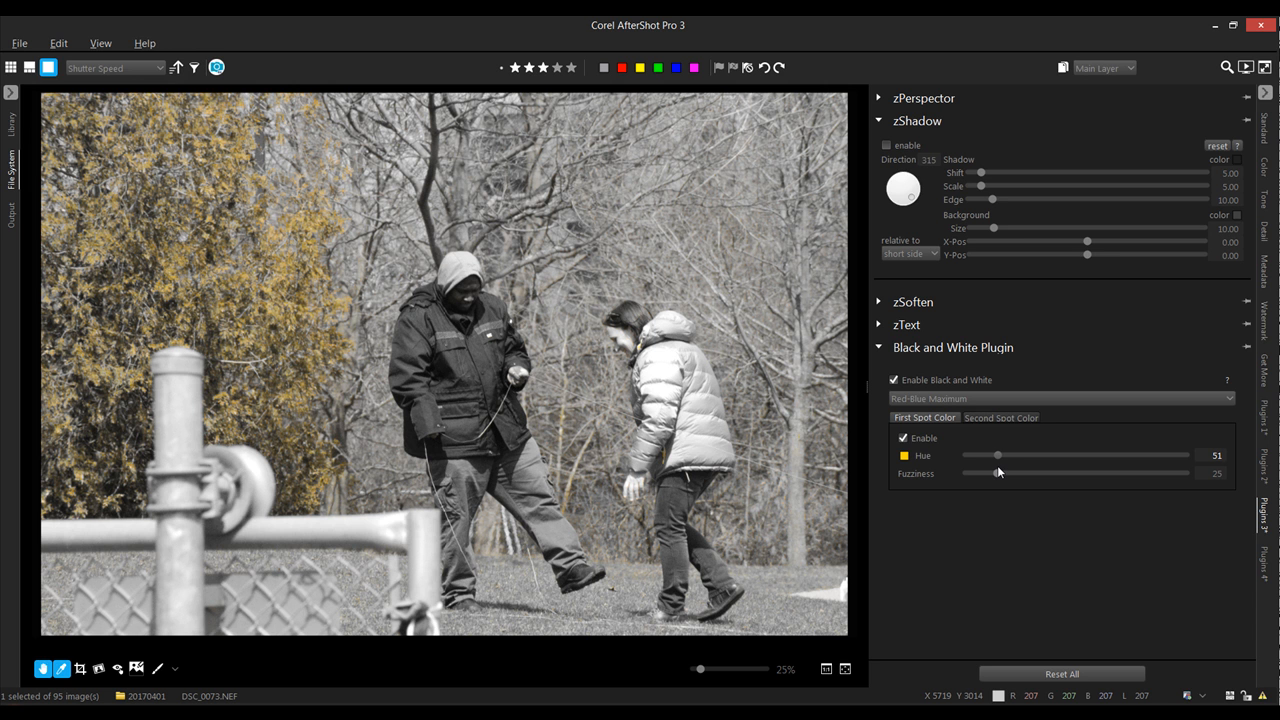
Keep only the purple jacket in color by setting the first spot color's hue to 283 and fuzziness to 71
drag(998, 465, 1035, 479)
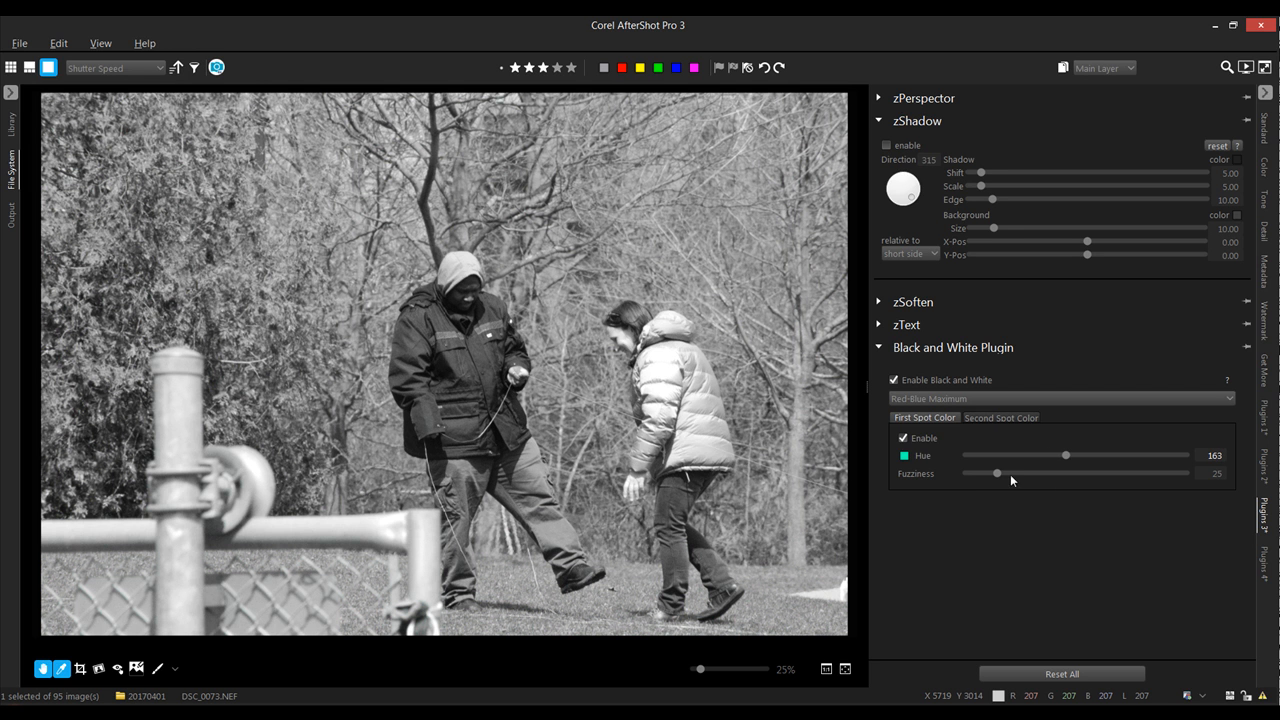
drag(1067, 457, 1139, 475)
drag(998, 477, 1053, 488)
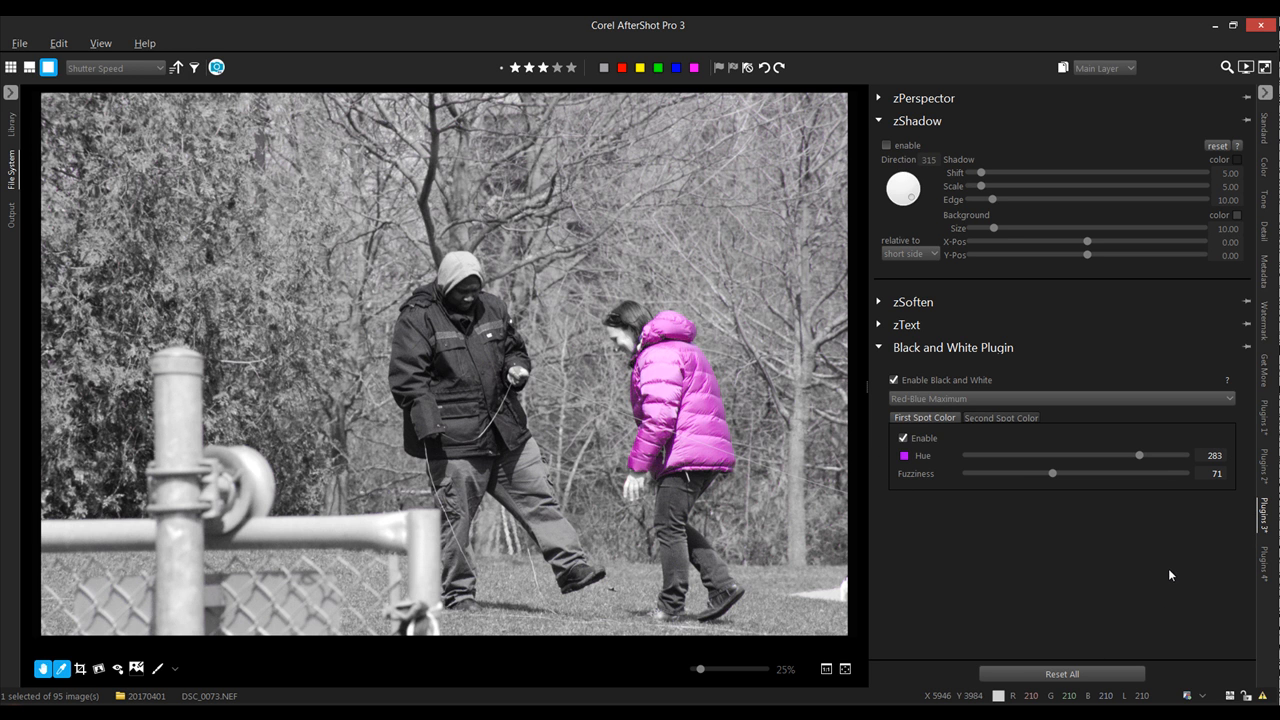
Reset all adjustments made to DSC_0073.NEF
click(1045, 675)
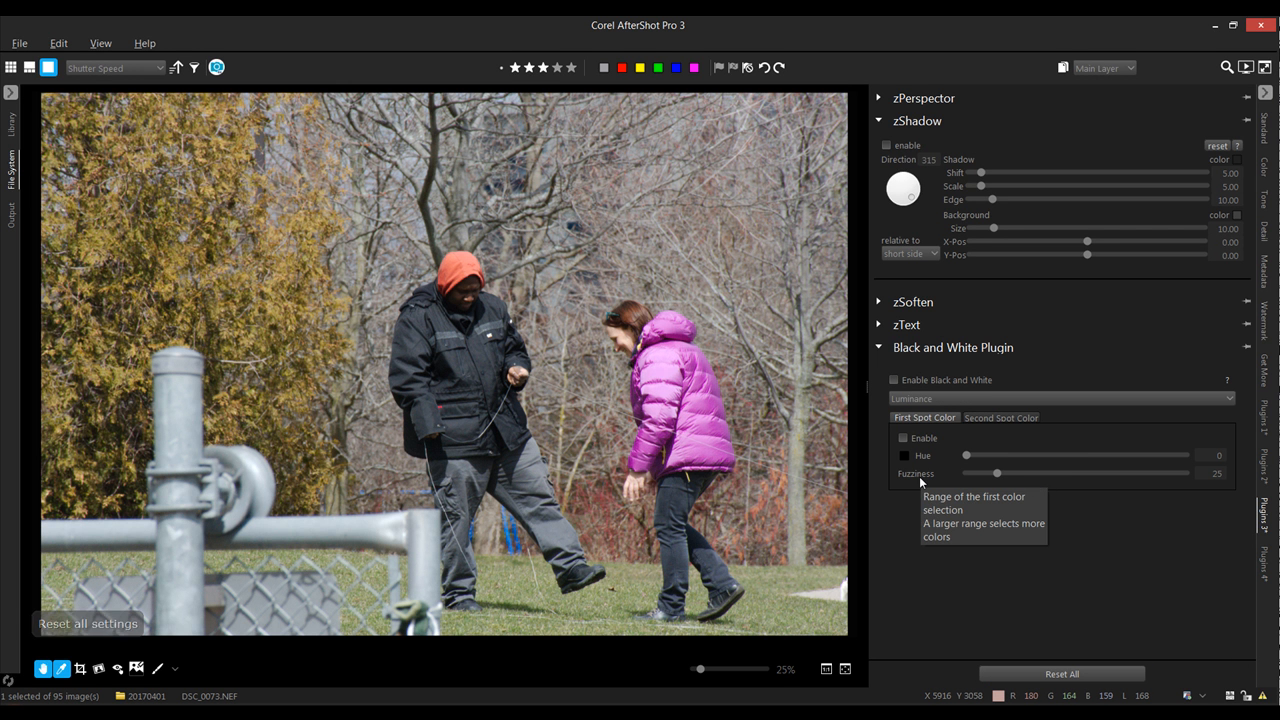